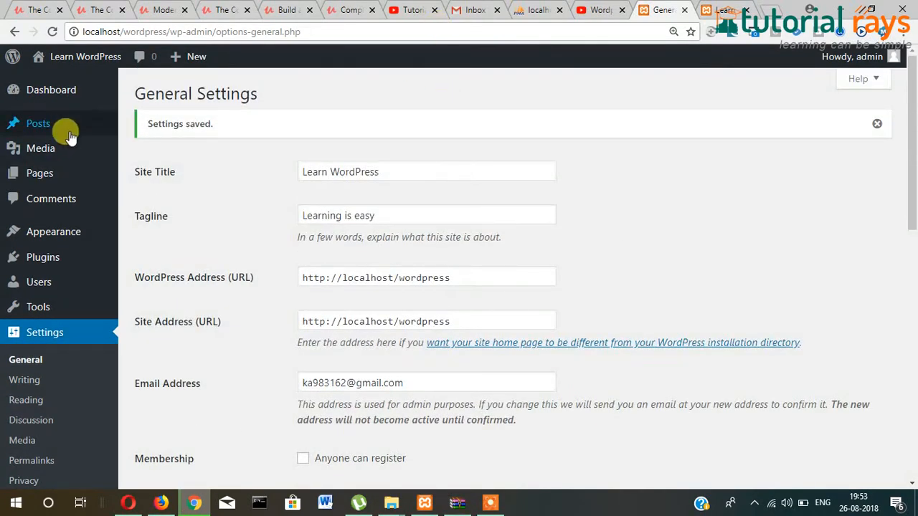
- Rename the Uncategorized category to 'News' with the slug 'news' and save it
mouse_move(40, 127)
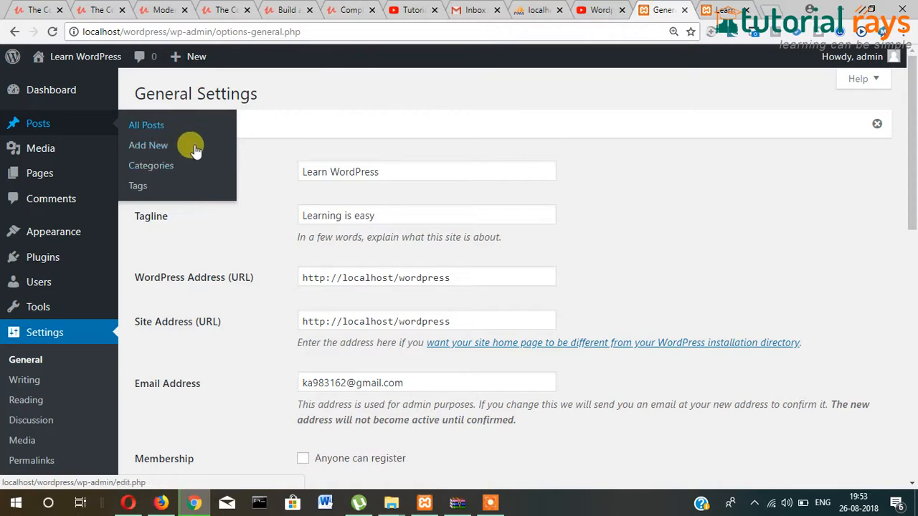
click(153, 171)
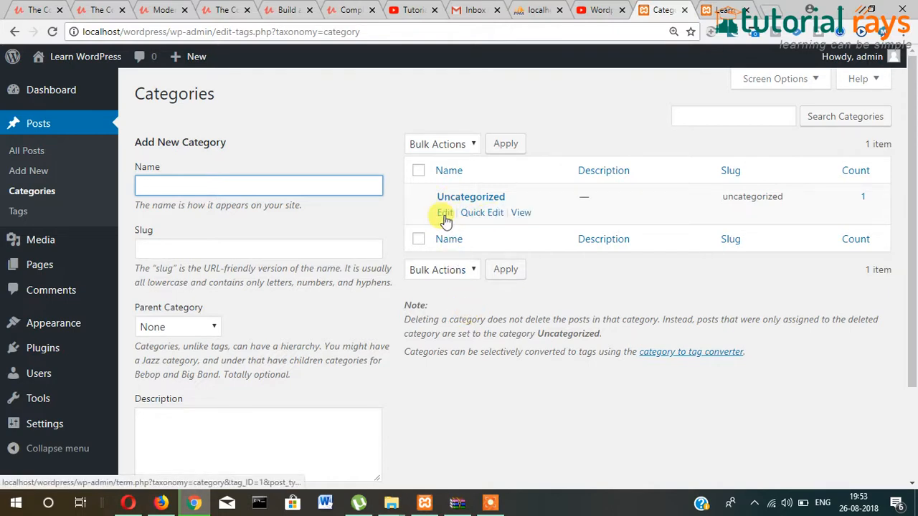
click(443, 213)
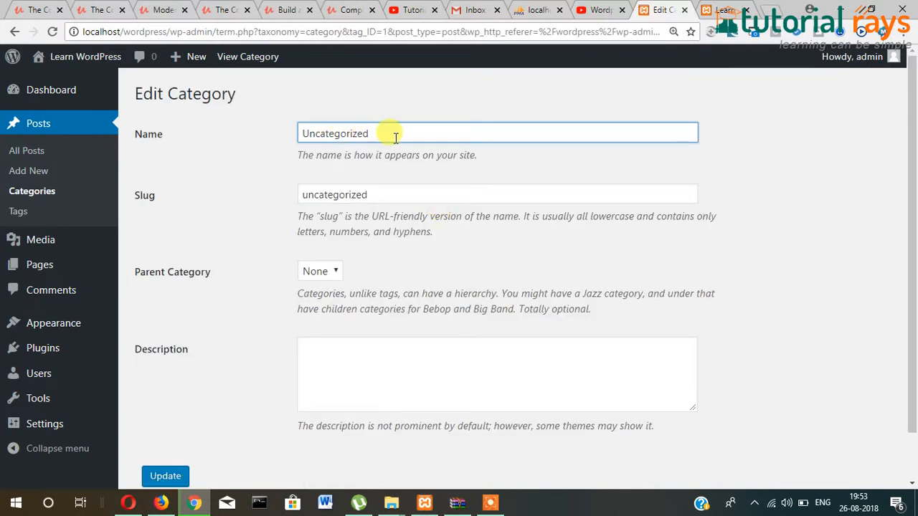
drag(389, 135, 220, 141)
text(News)
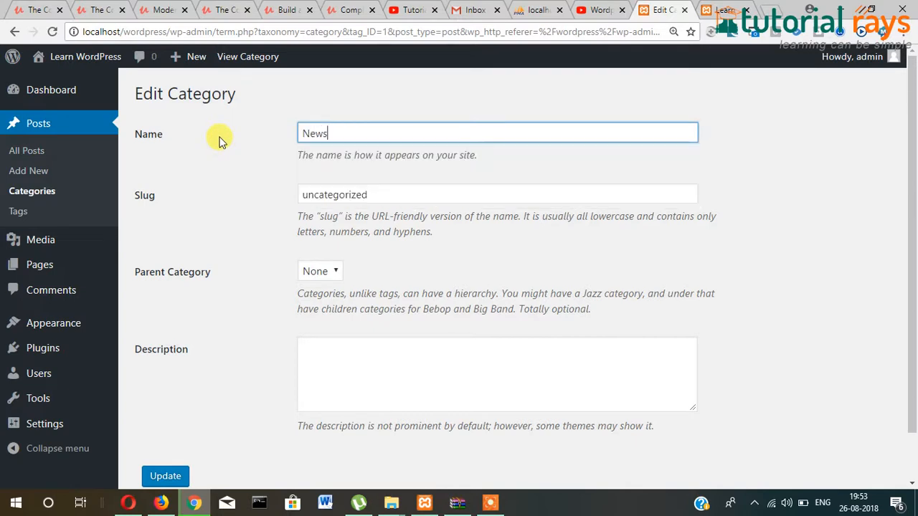
key(Tab)
text(new)
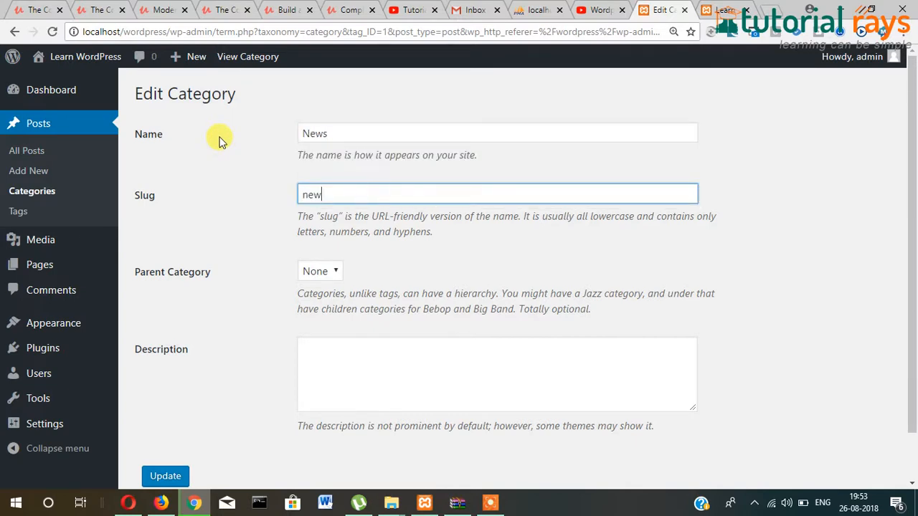
text(s)
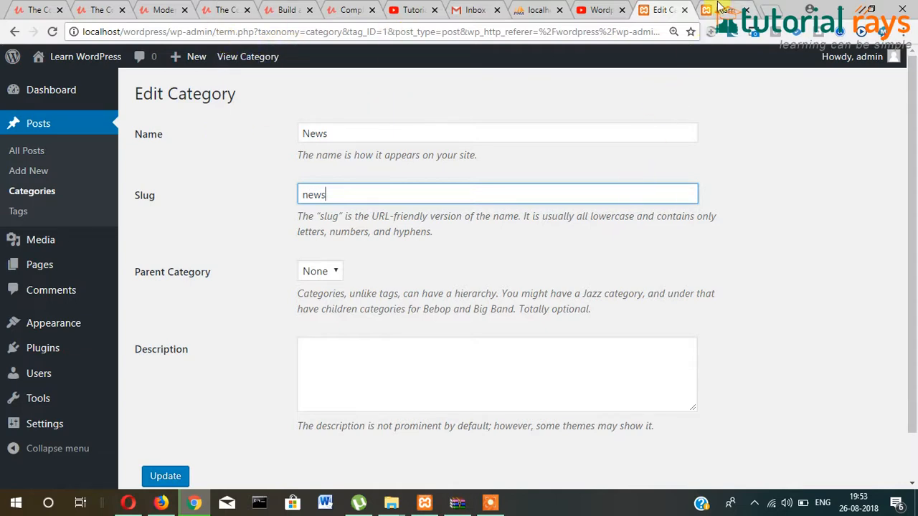
click(232, 236)
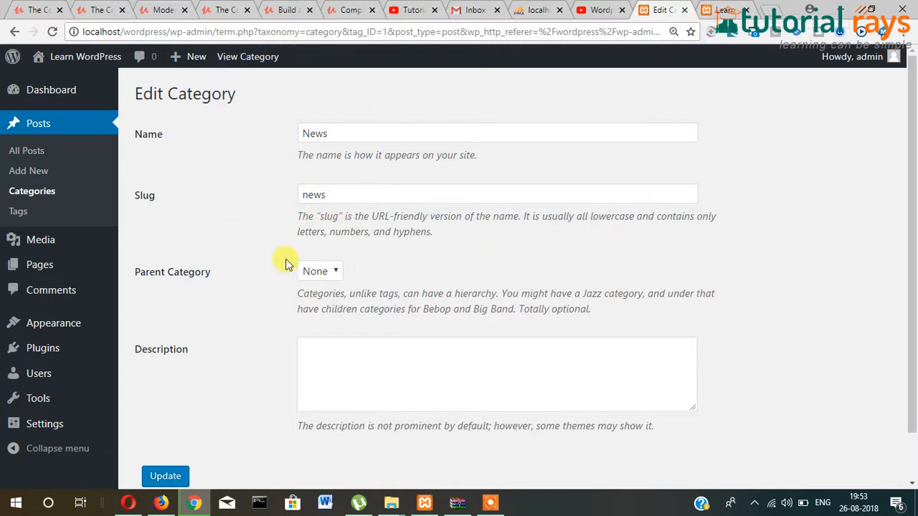
scroll(249, 277, down, 1)
click(154, 429)
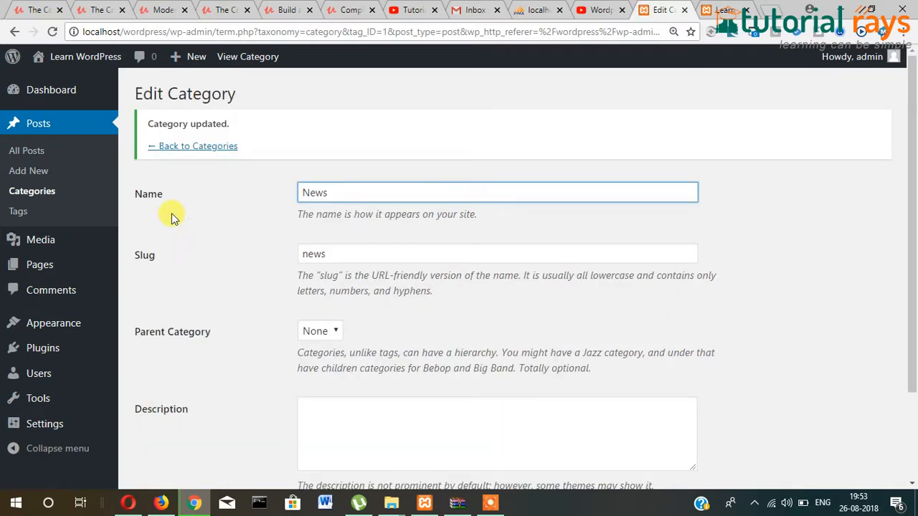
click(198, 156)
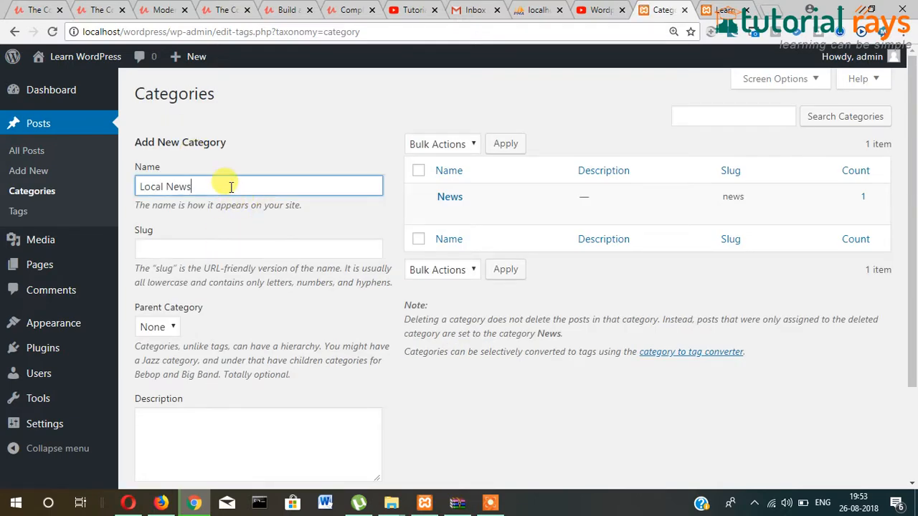
- Choose News as the parent category for the new Local News category
key(Tab)
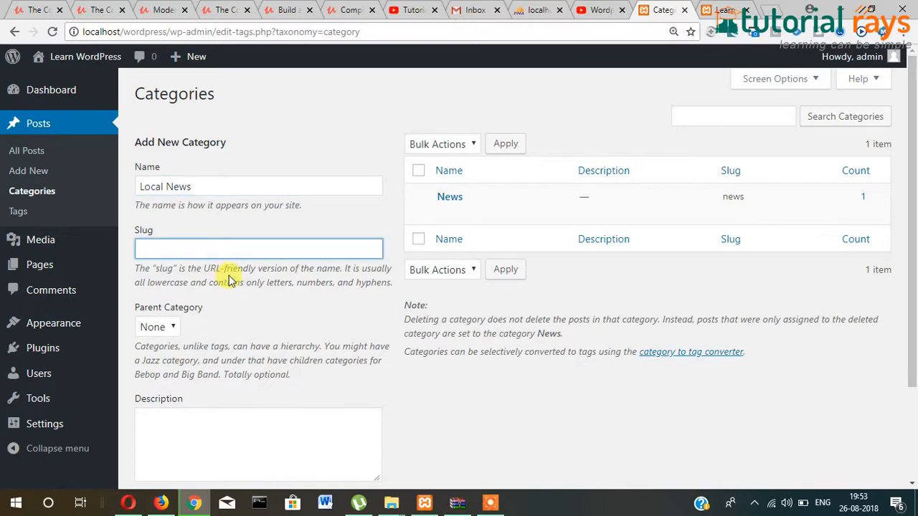
scroll(231, 280, down, 1)
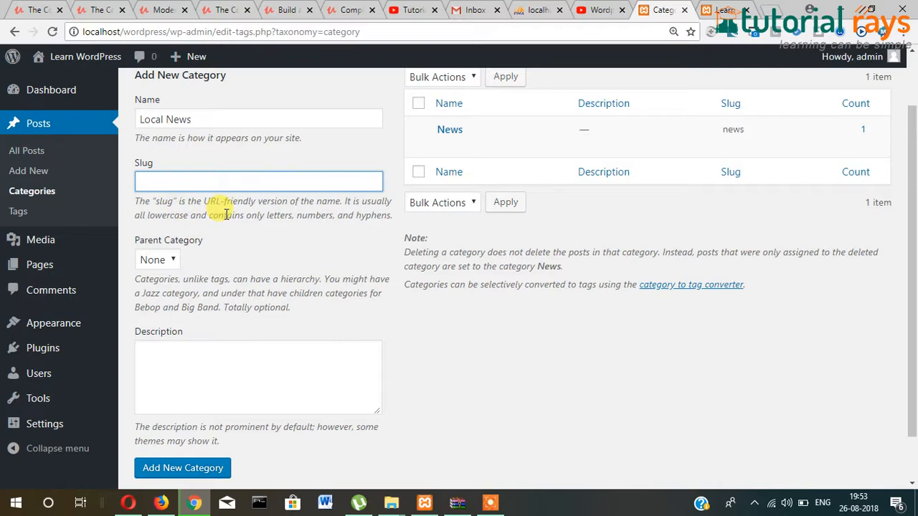
click(153, 260)
click(154, 289)
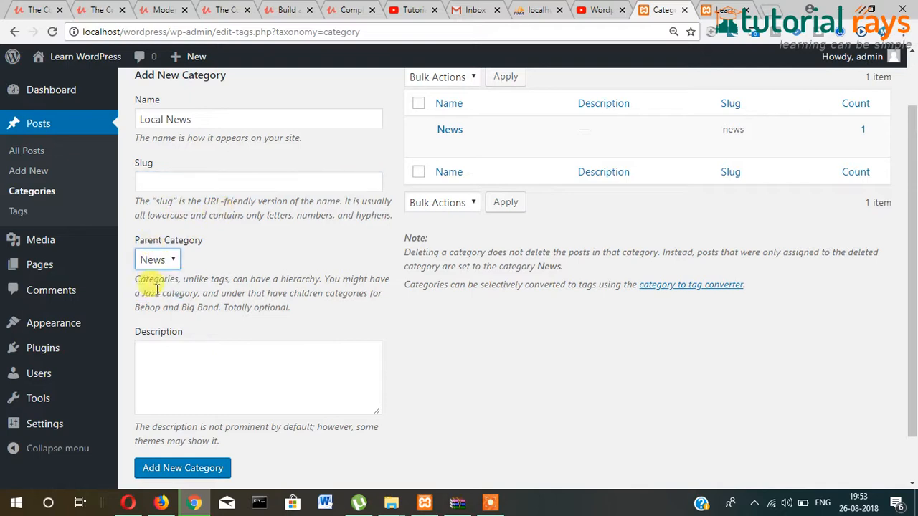
scroll(288, 270, up, 1)
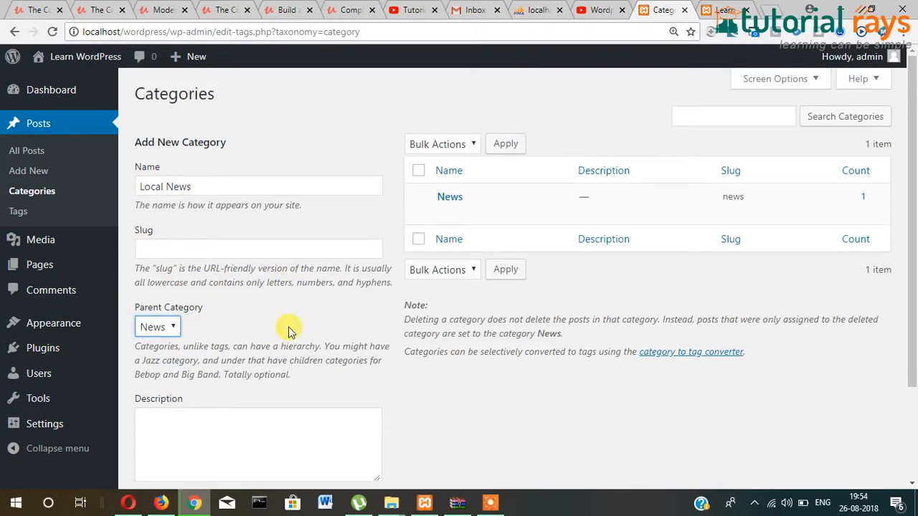
- Keep the name 'Local News' unchanged and add the category
click(205, 186)
key(ctrl+a)
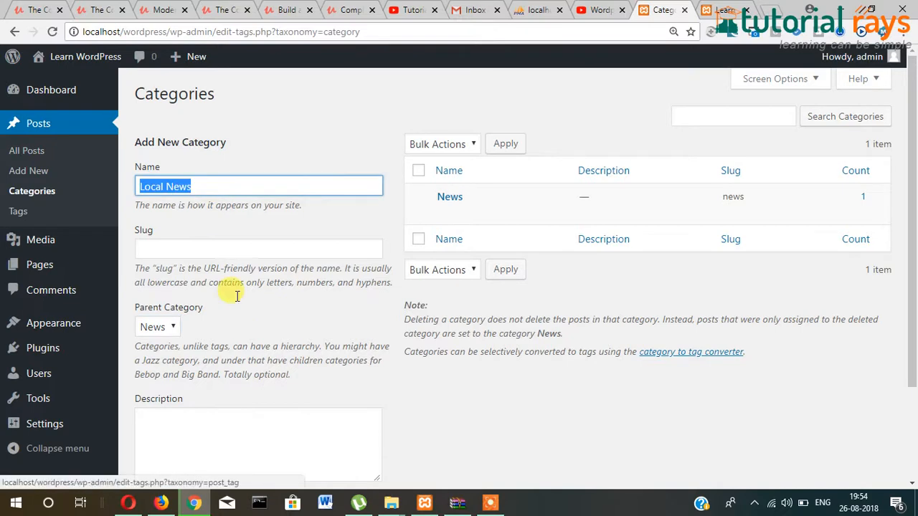
click(260, 344)
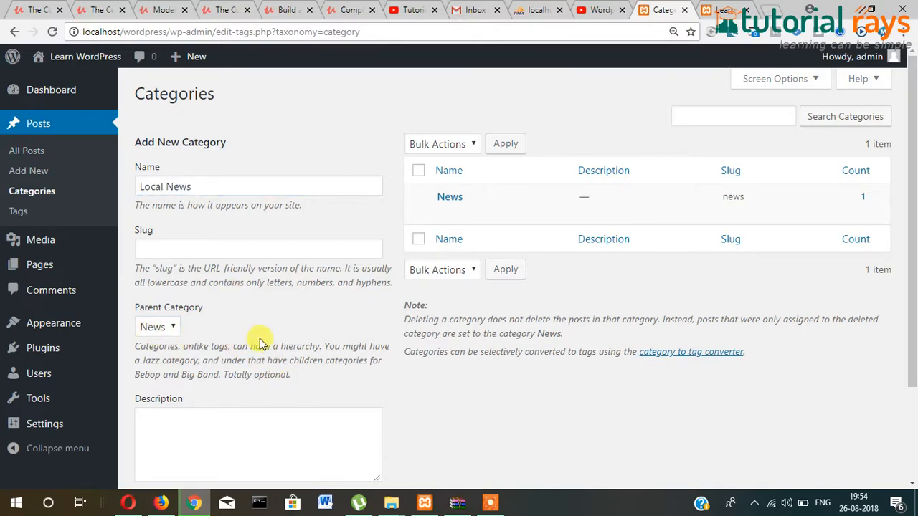
scroll(260, 344, down, 1)
drag(212, 242, 133, 249)
click(205, 293)
scroll(182, 394, down, 1)
click(175, 422)
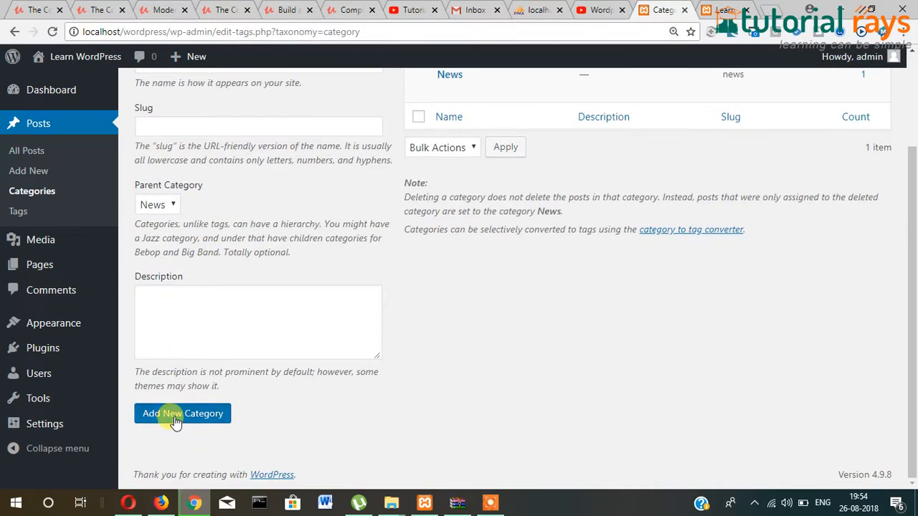
scroll(176, 422, up, 2)
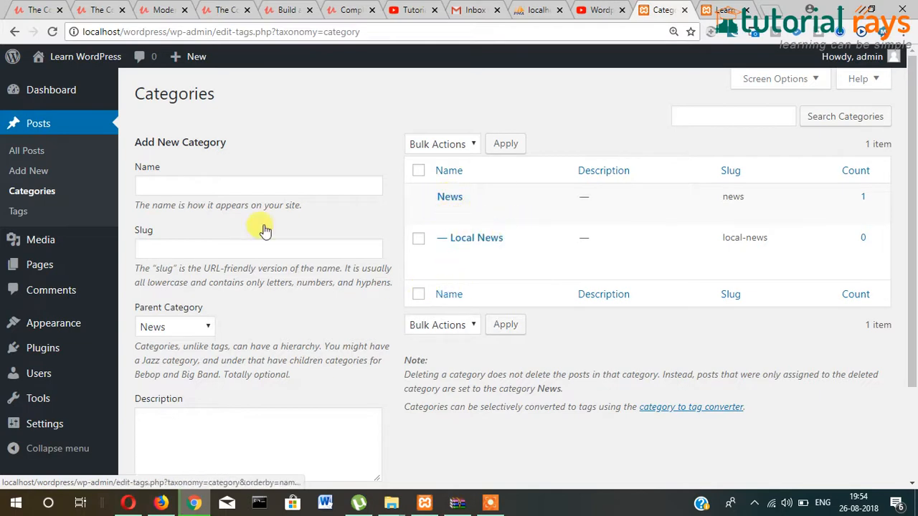
- Create a 'National News' category under News, copying its name into the description
click(253, 188)
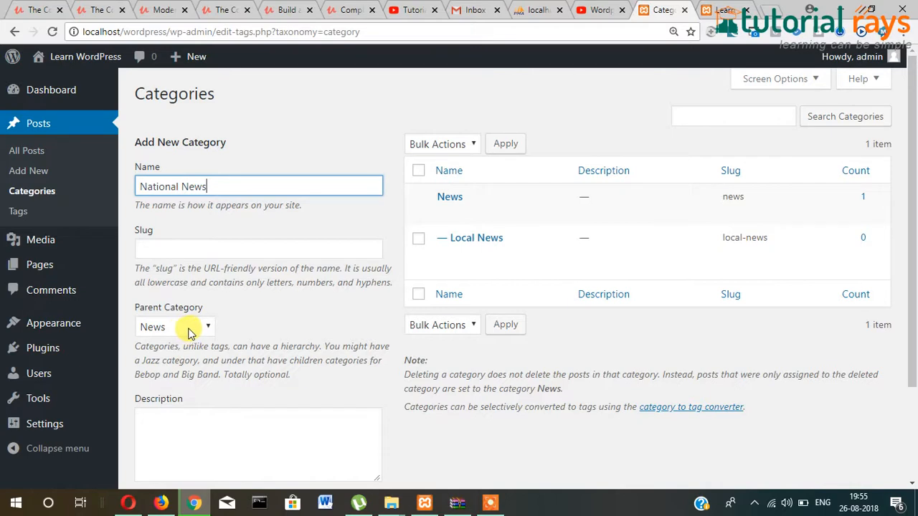
scroll(236, 387, down, 3)
click(221, 332)
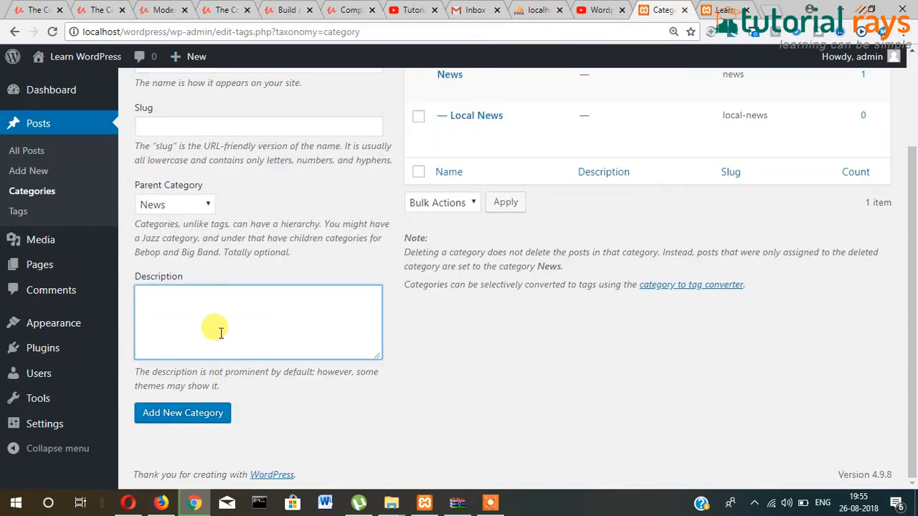
scroll(215, 323, up, 3)
drag(237, 189, 133, 194)
key(ctrl+c)
scroll(215, 353, down, 3)
click(212, 316)
key(ctrl+v)
click(475, 360)
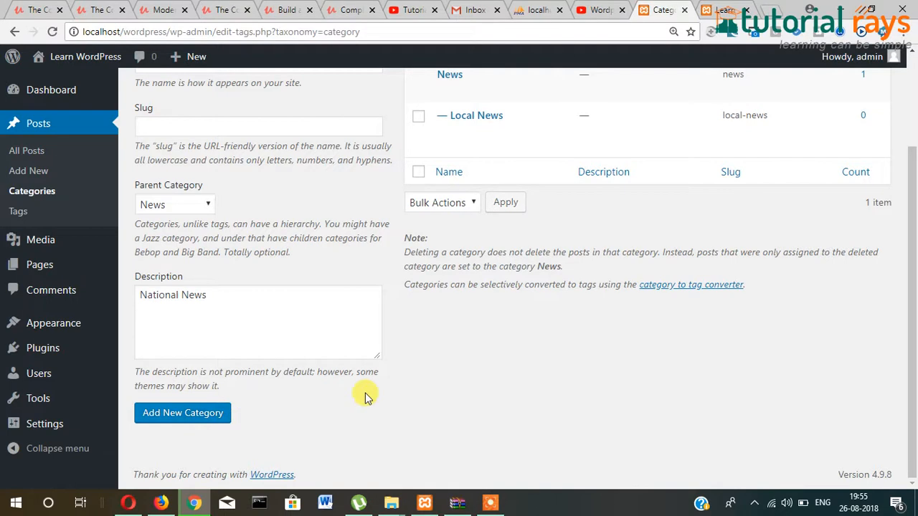
click(184, 423)
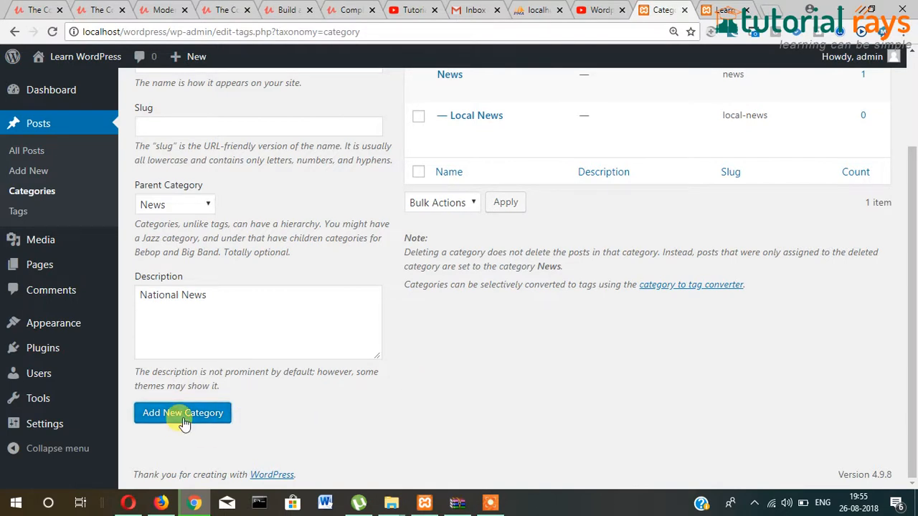
scroll(494, 370, up, 3)
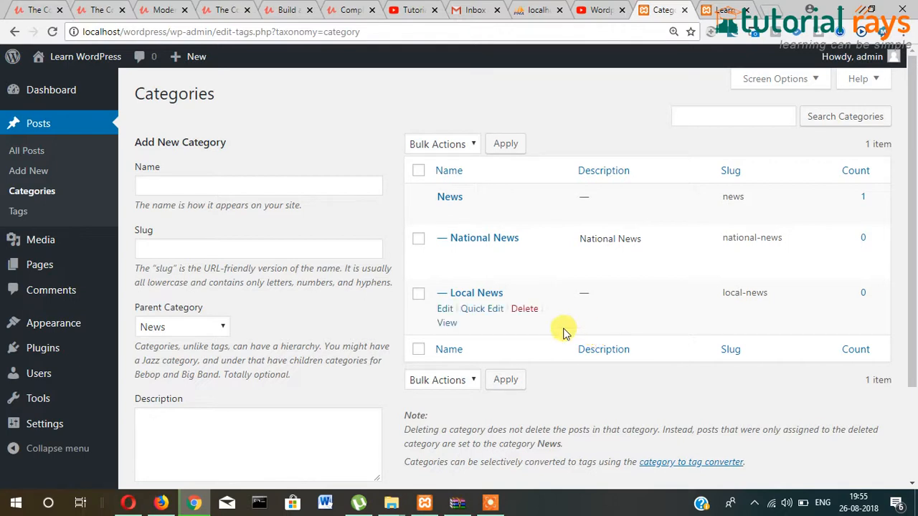
- Enter the category name 'International News', correcting the misspelled 'Intternational'
click(215, 188)
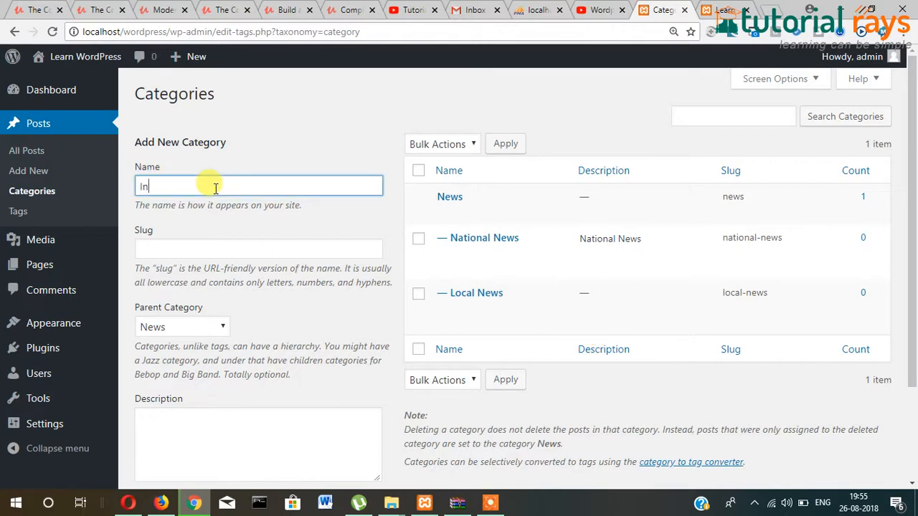
text(Intternational ne)
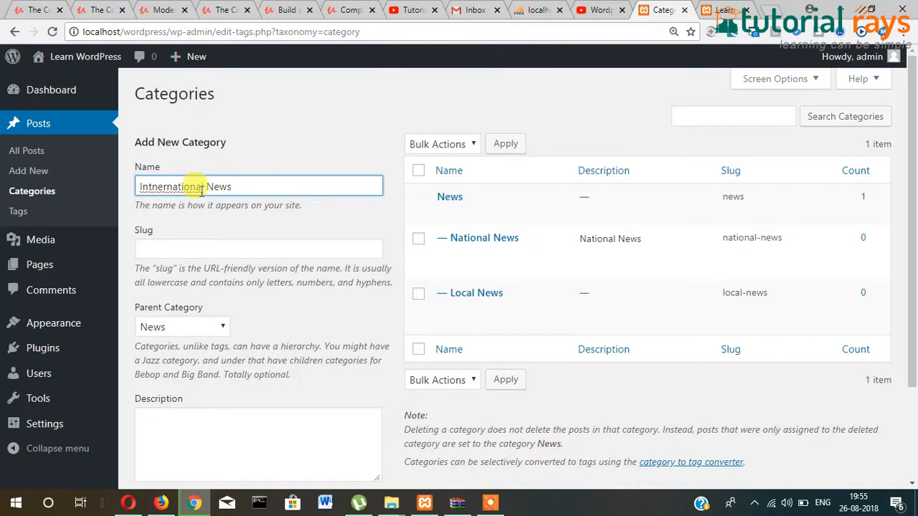
right_click(191, 185)
click(222, 198)
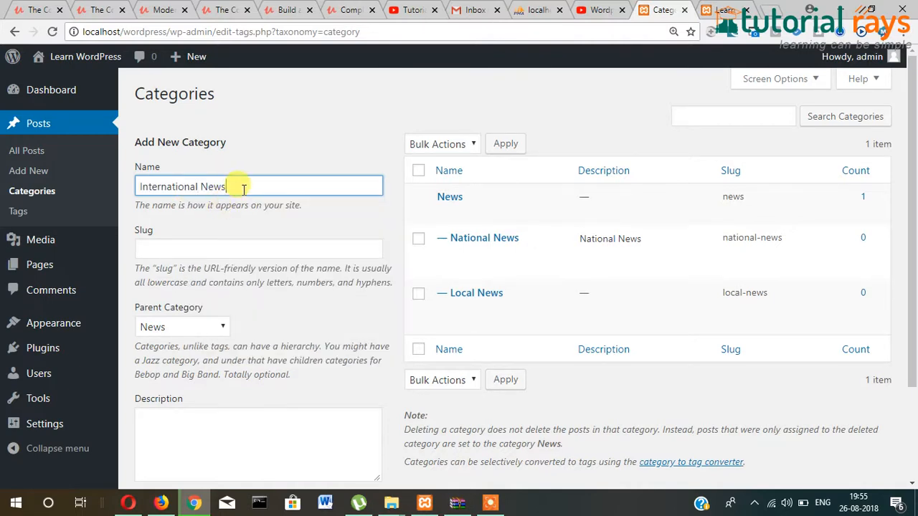
click(231, 240)
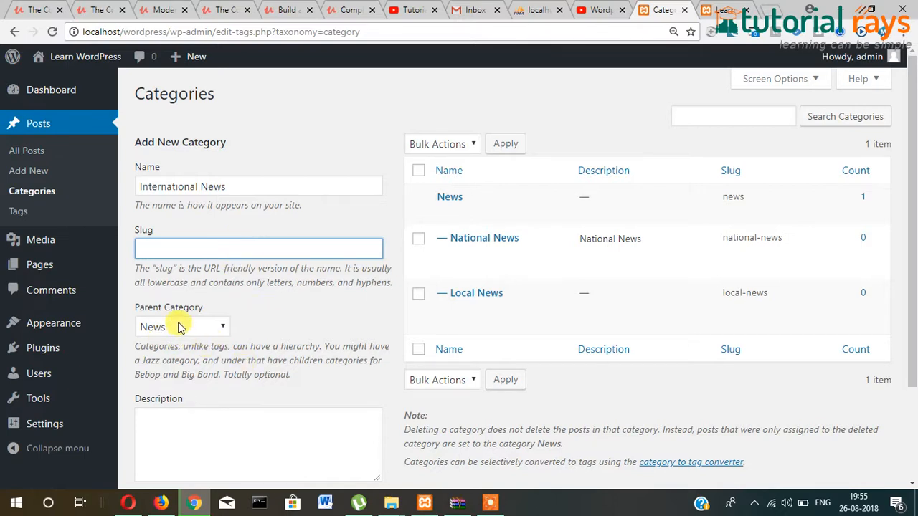
scroll(197, 334, down, 2)
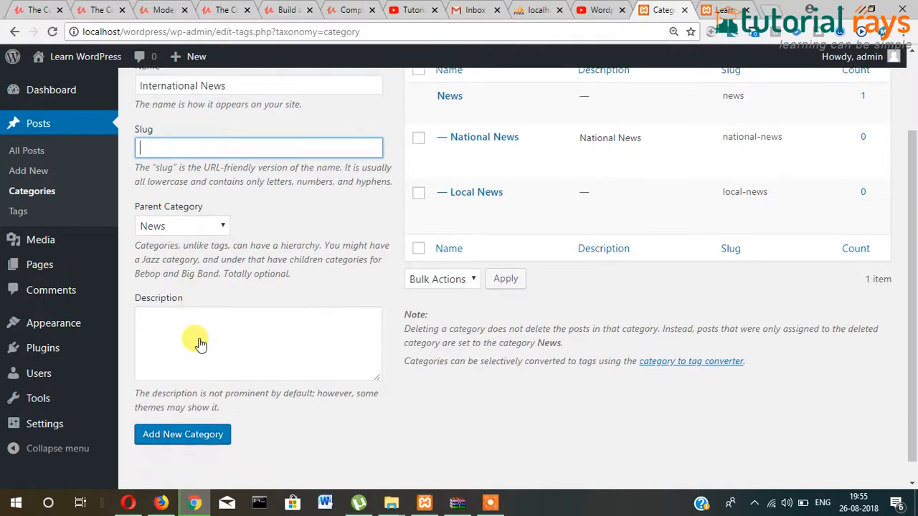
scroll(199, 244, up, 2)
- Copy 'International News' into the description and add the category
click(289, 185)
key(ctrl+a)
key(ctrl+c)
scroll(244, 302, down, 2)
click(220, 318)
key(ctrl+v)
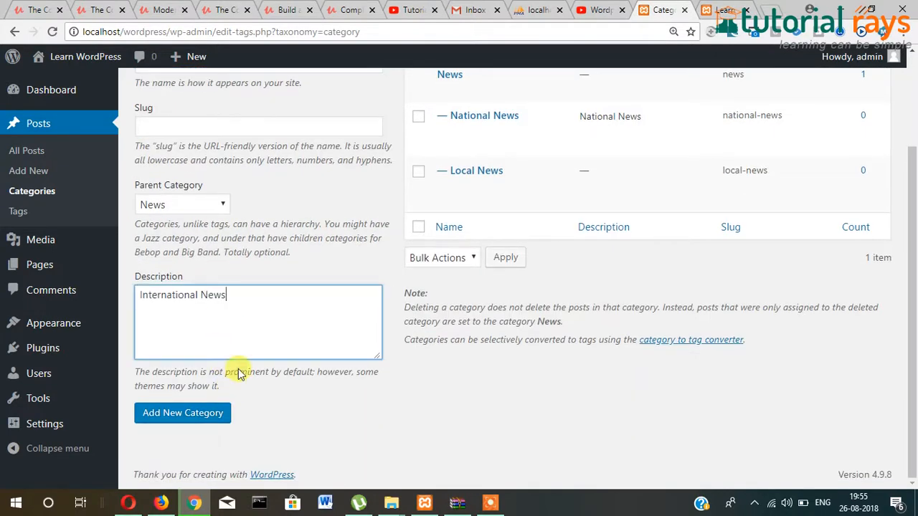
click(179, 414)
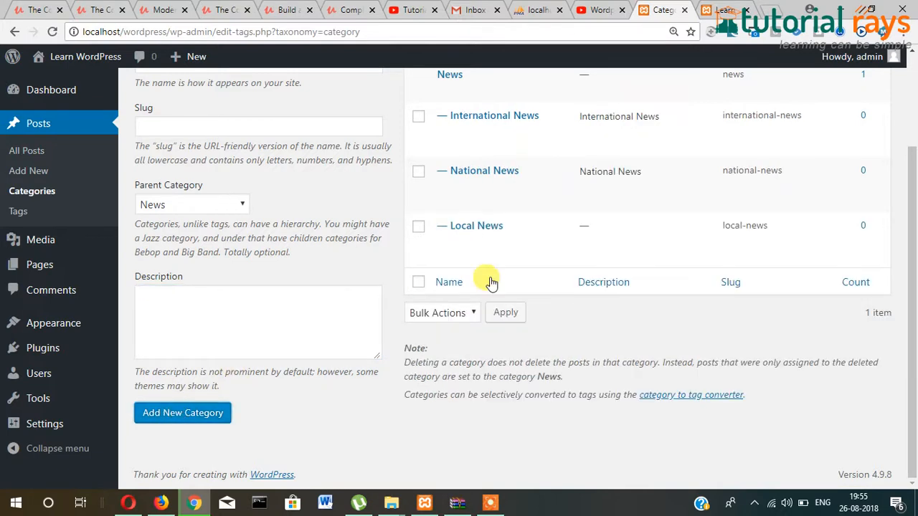
scroll(486, 280, up, 2)
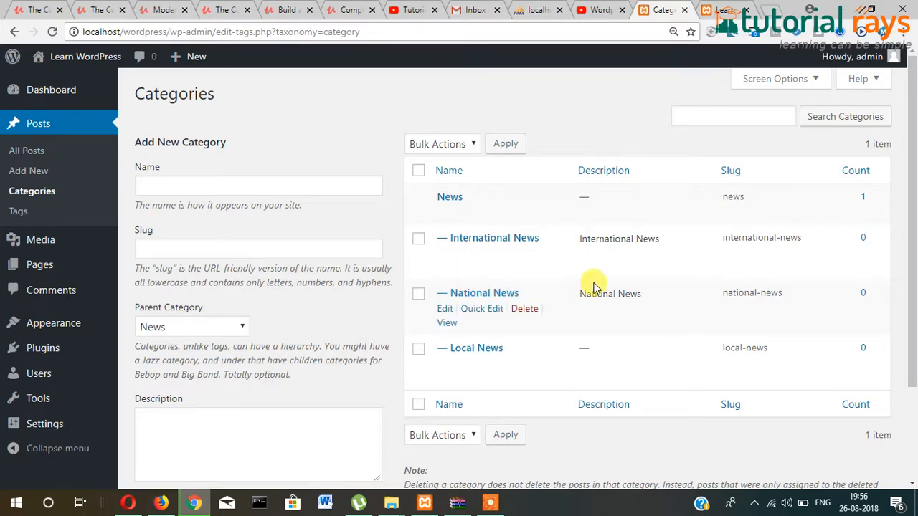
click(38, 175)
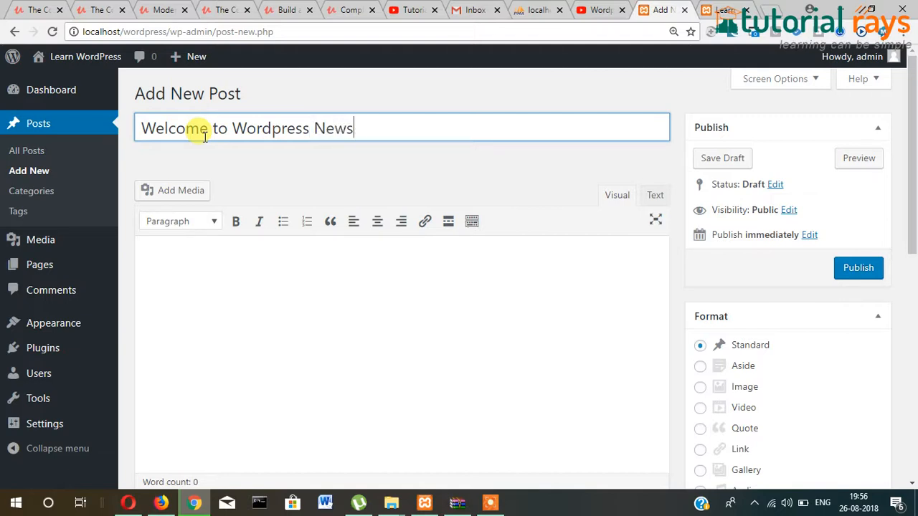
- Copy the title 'Welcome to Wordpress News' into the body, tick Local News, and publish
key(Tab)
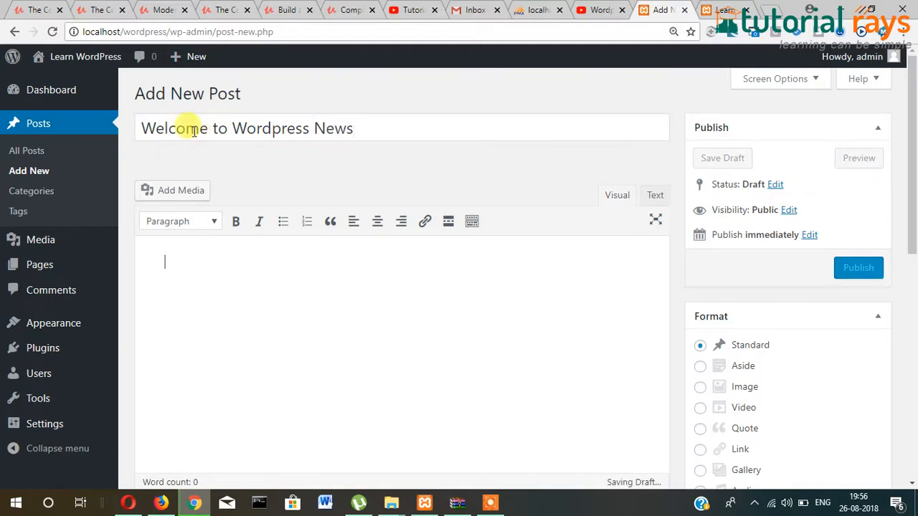
click(377, 133)
key(ctrl+a)
key(ctrl+c)
click(350, 303)
key(ctrl+v)
scroll(805, 264, down, 5)
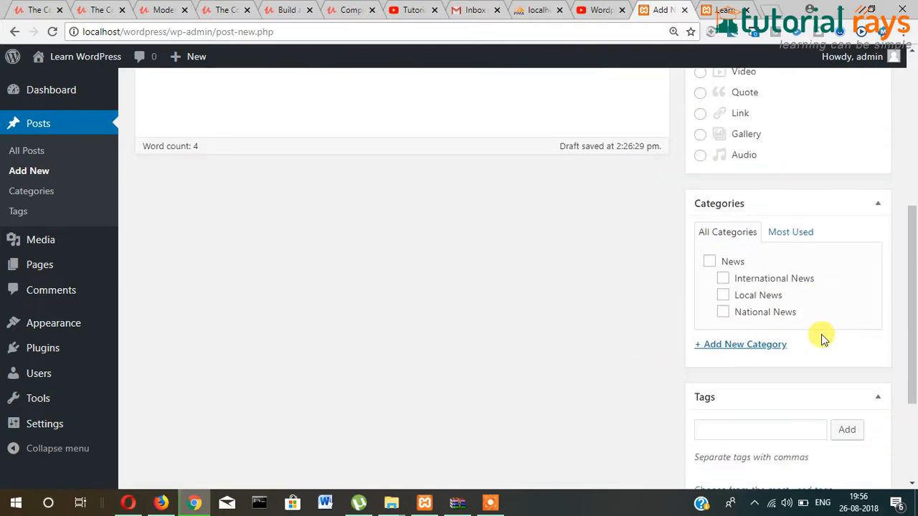
click(723, 296)
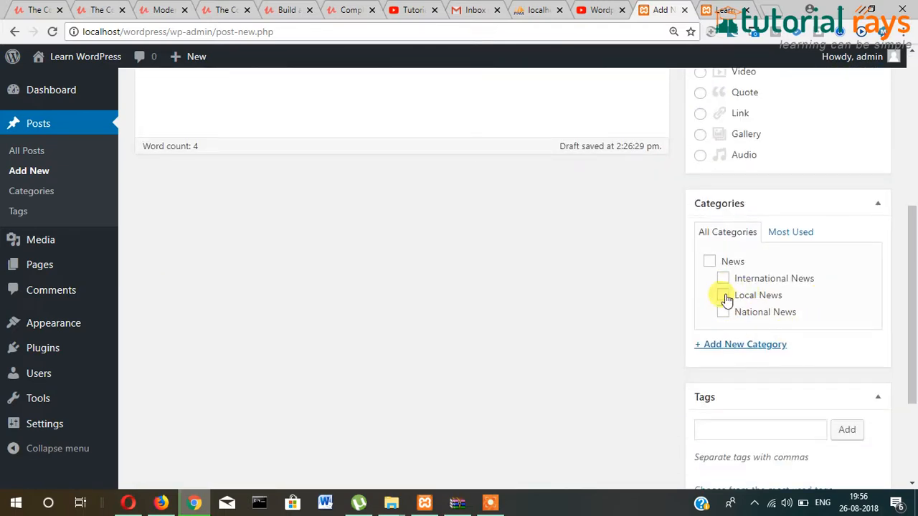
scroll(828, 327, up, 5)
click(856, 268)
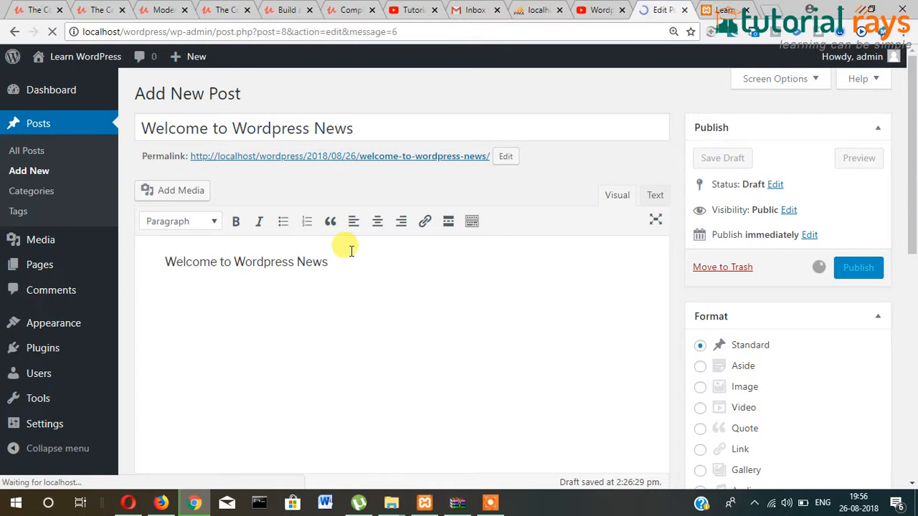
- Retitle the post 'Welcome to Wordpress Local News' and update it
click(384, 172)
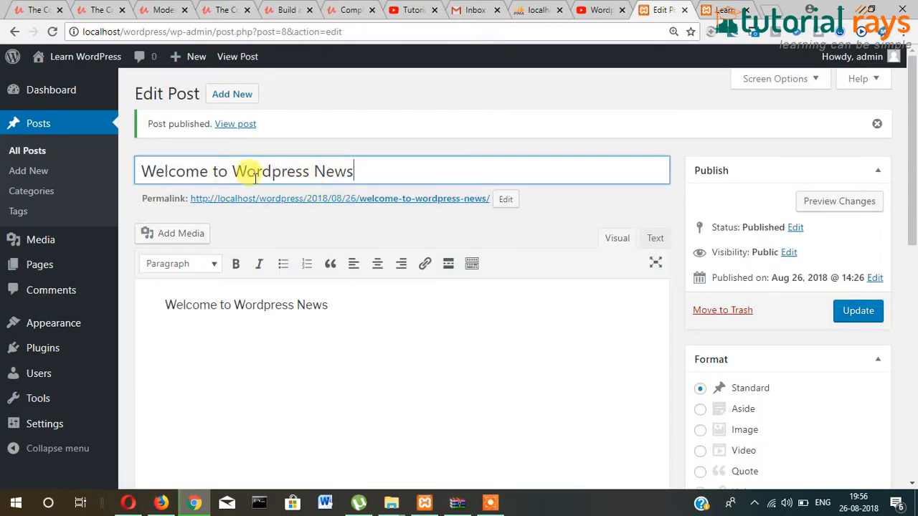
drag(313, 171, 441, 173)
text(Local News)
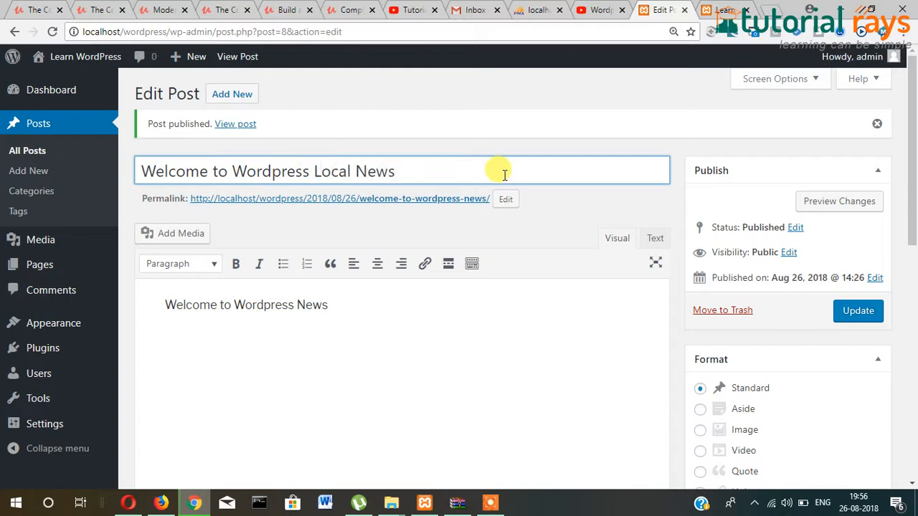
click(843, 312)
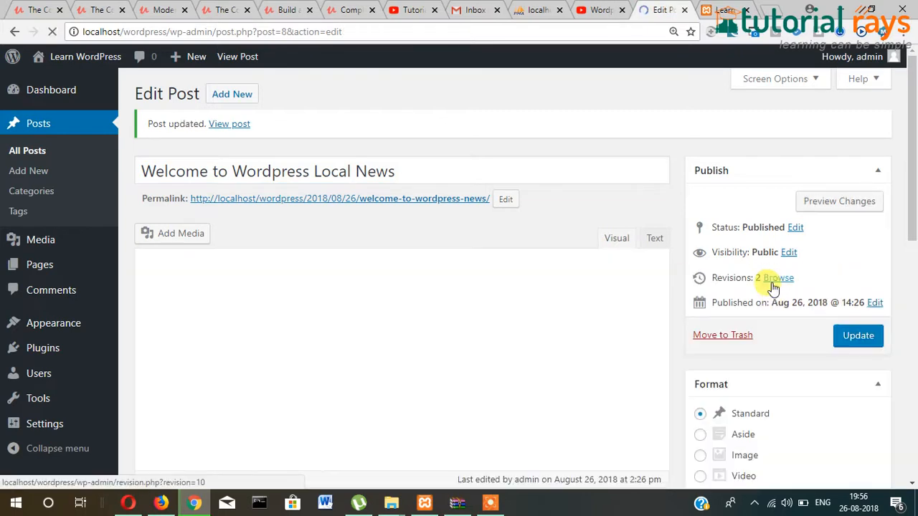
click(234, 94)
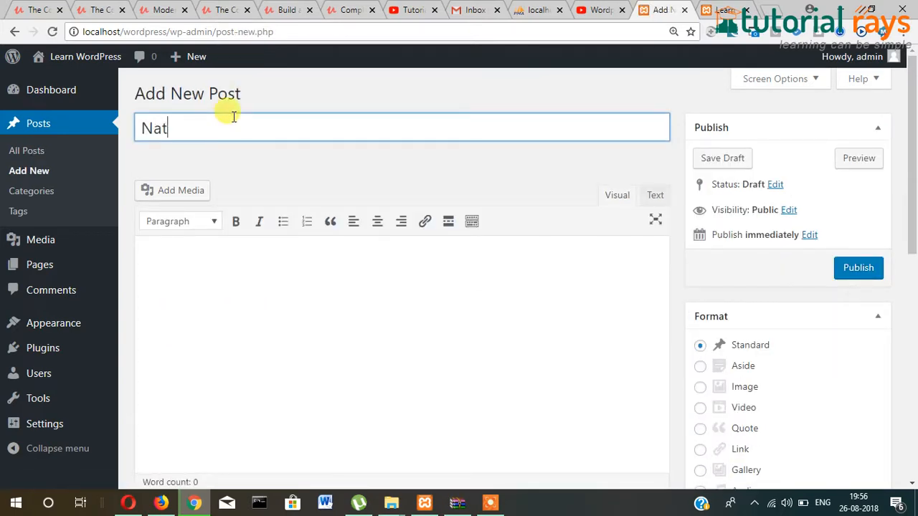
- Publish a post titled 'National news' with body 'national News' under the National News category
text(National news)
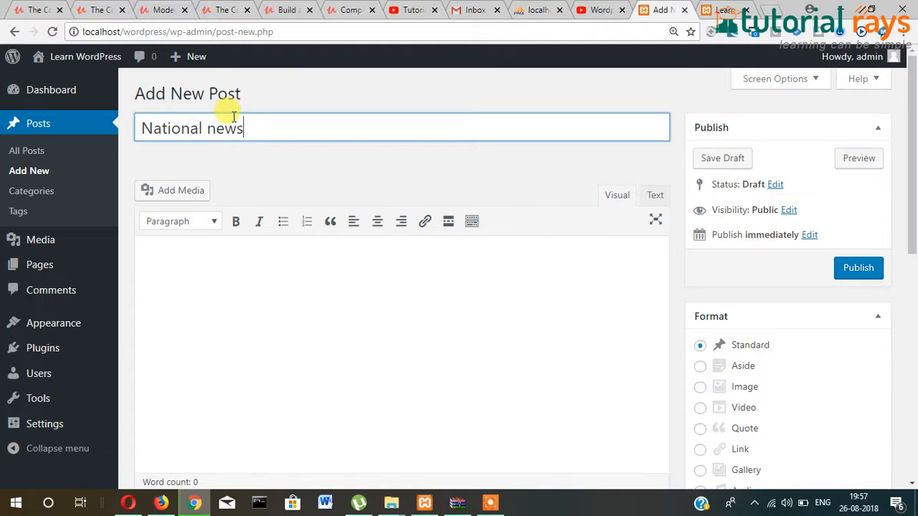
key(Tab)
text(natio)
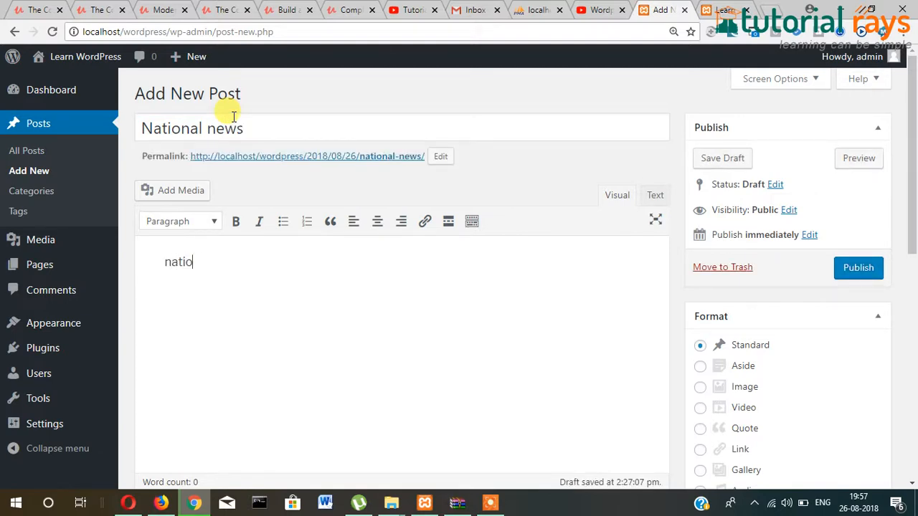
text(nal News)
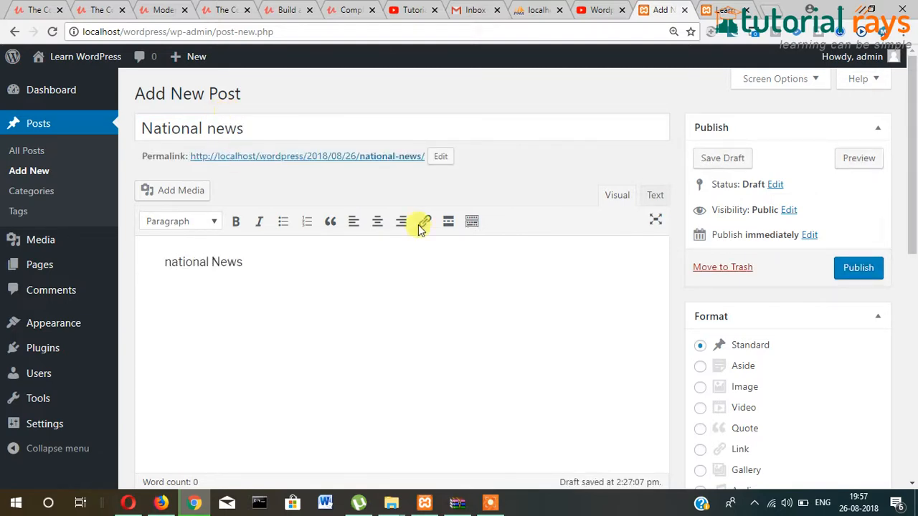
scroll(831, 337, down, 3)
scroll(818, 342, down, 3)
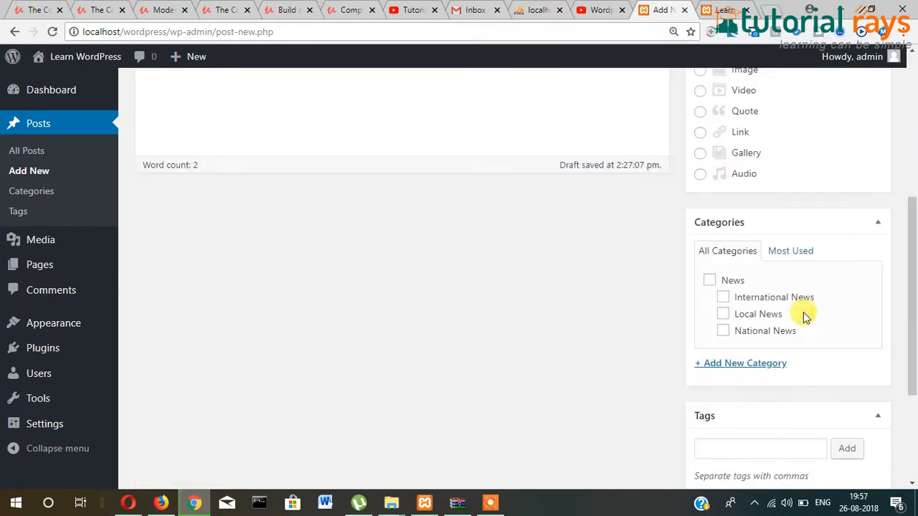
click(723, 245)
scroll(879, 225, up, 4)
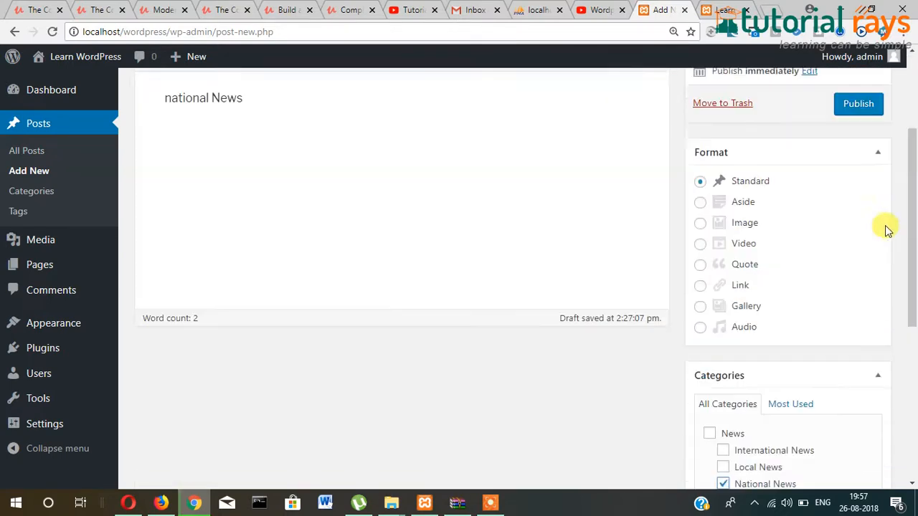
scroll(870, 215, down, 4)
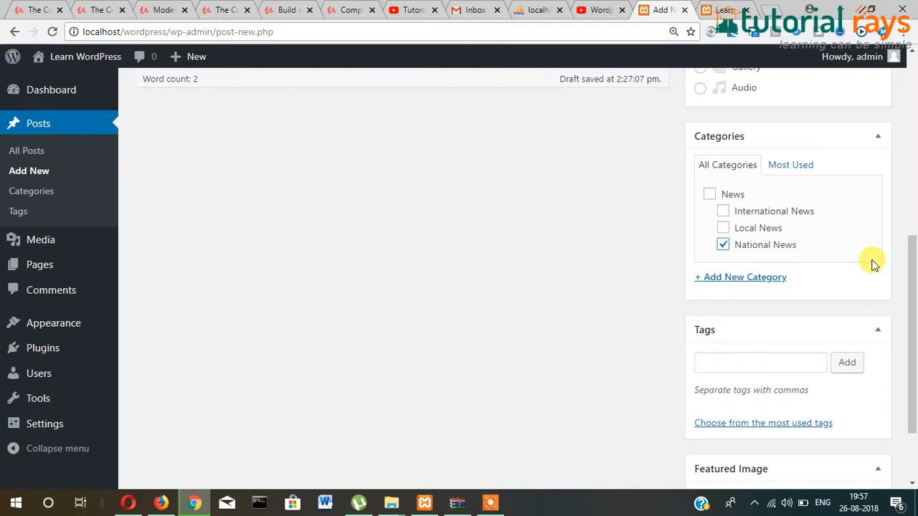
scroll(868, 267, up, 6)
click(852, 270)
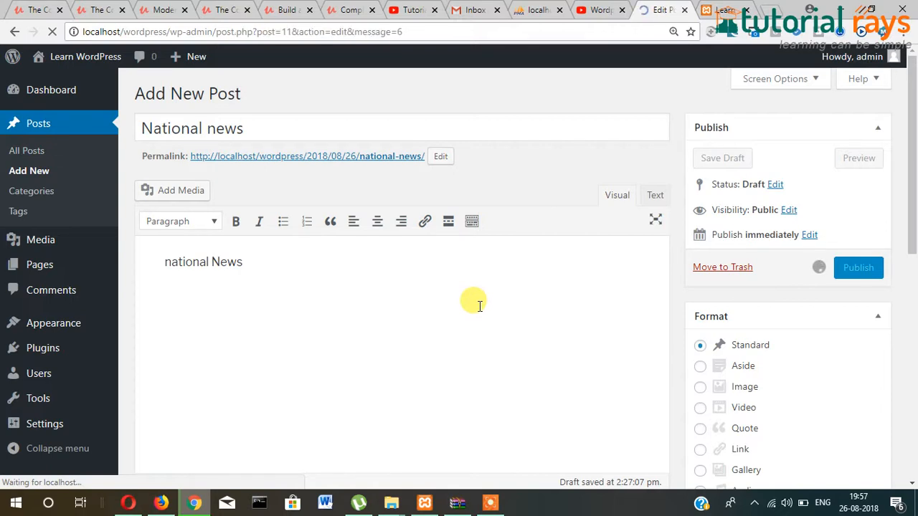
- Title a new post 'International News' and add that text as a bulleted list item in the body
click(242, 106)
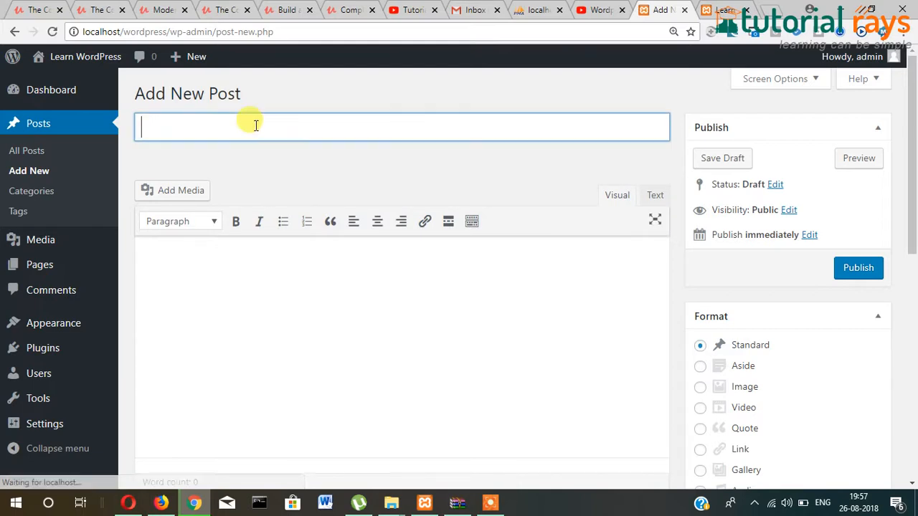
text(Interna)
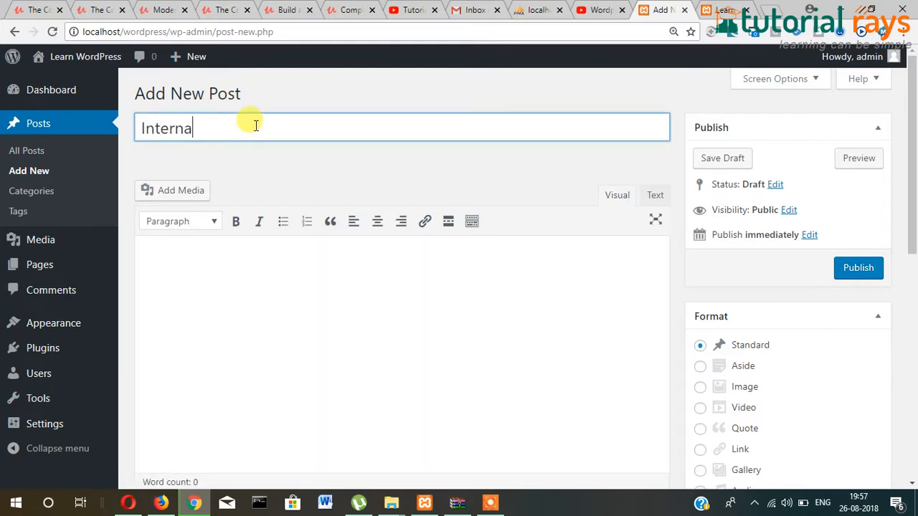
text(tional New)
key(Tab)
click(295, 127)
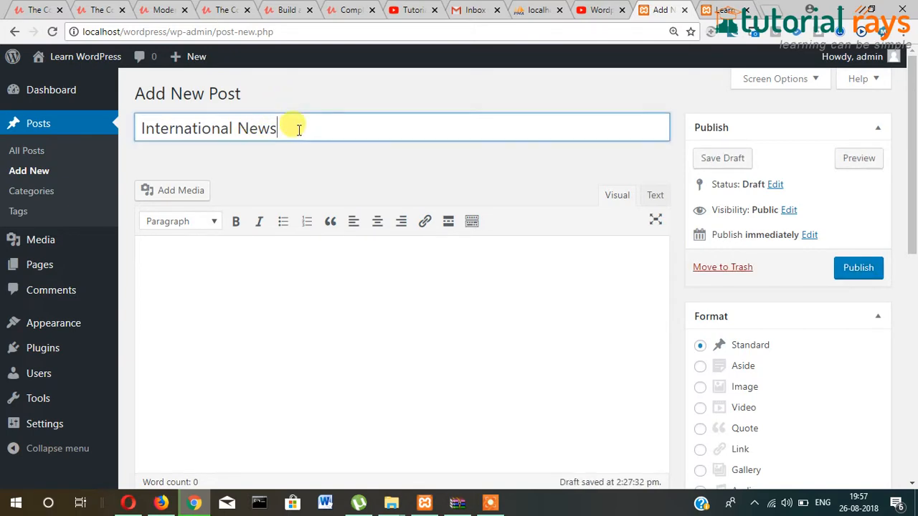
key(ctrl+a)
click(277, 229)
key(ctrl+v)
drag(269, 269, 58, 252)
click(357, 263)
- File the post under International News, publish it, and view the site's front page
scroll(881, 322, down, 5)
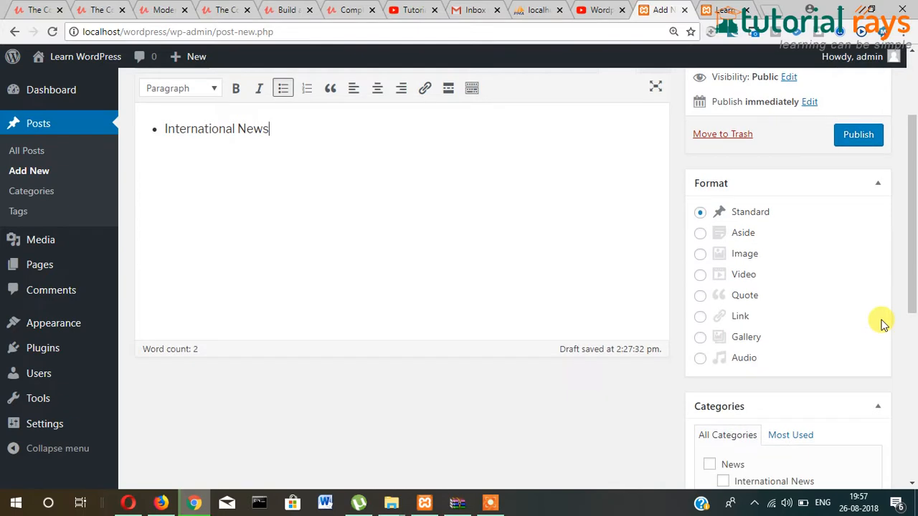
click(723, 211)
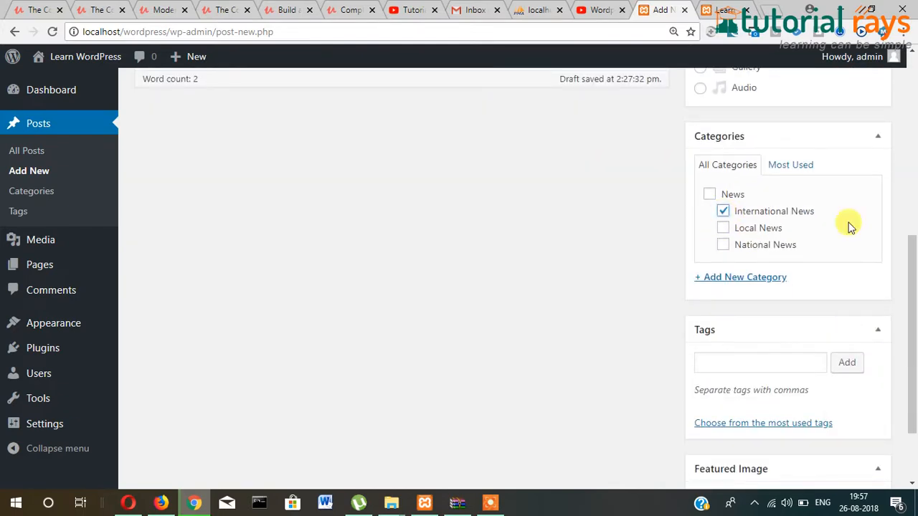
scroll(868, 233, up, 5)
click(861, 203)
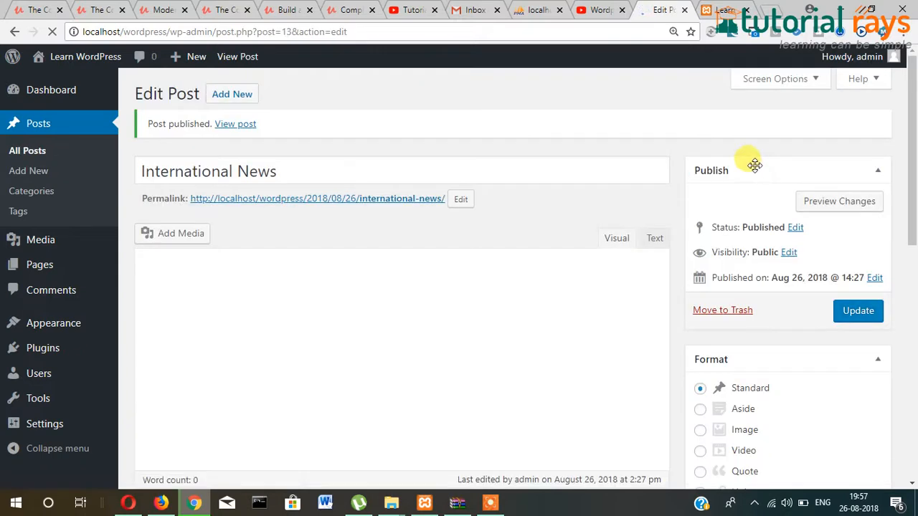
click(715, 12)
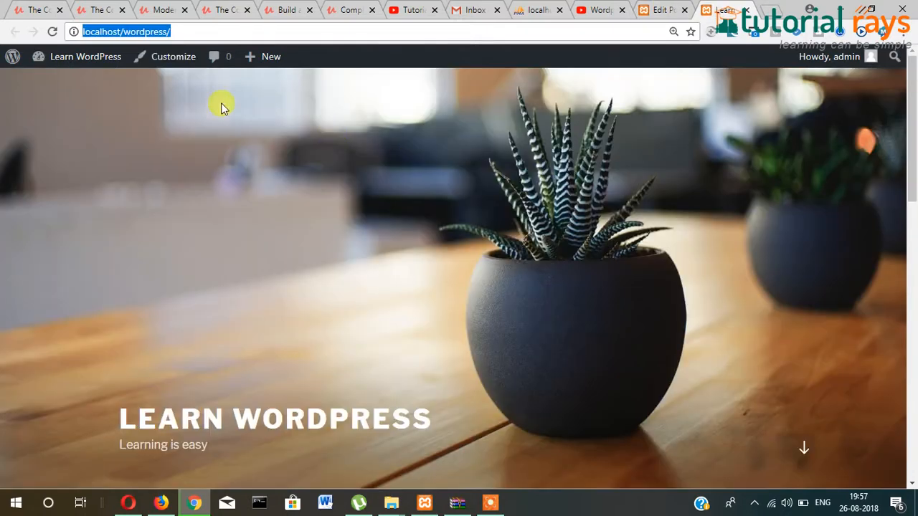
- Reload the site's front page and open the International News category archive
click(54, 32)
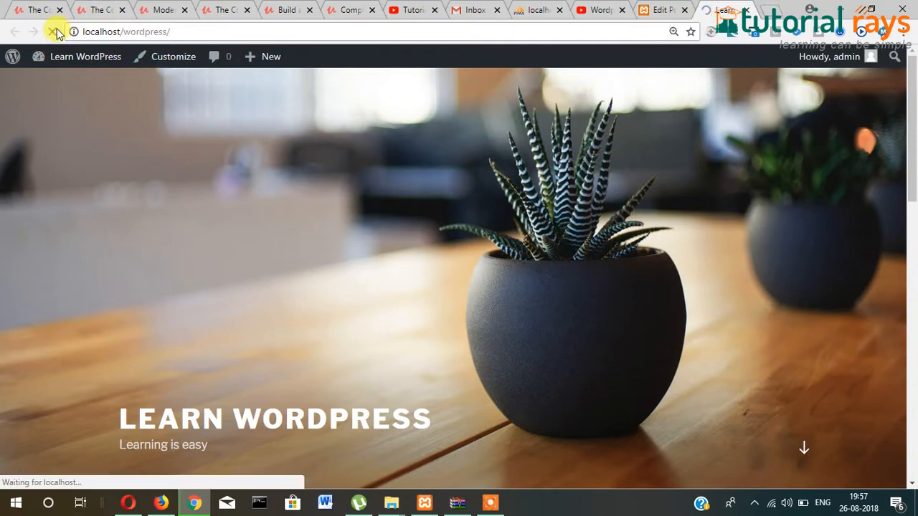
scroll(483, 236, down, 5)
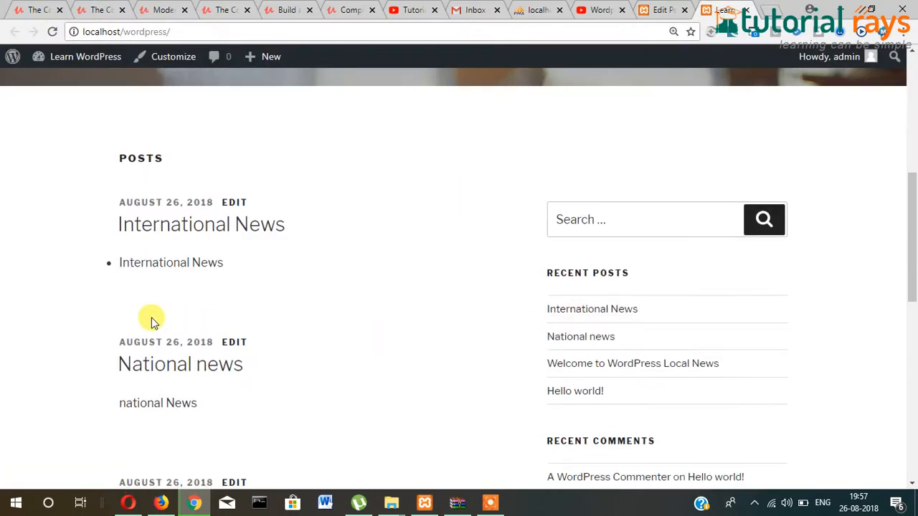
scroll(39, 349, down, 10)
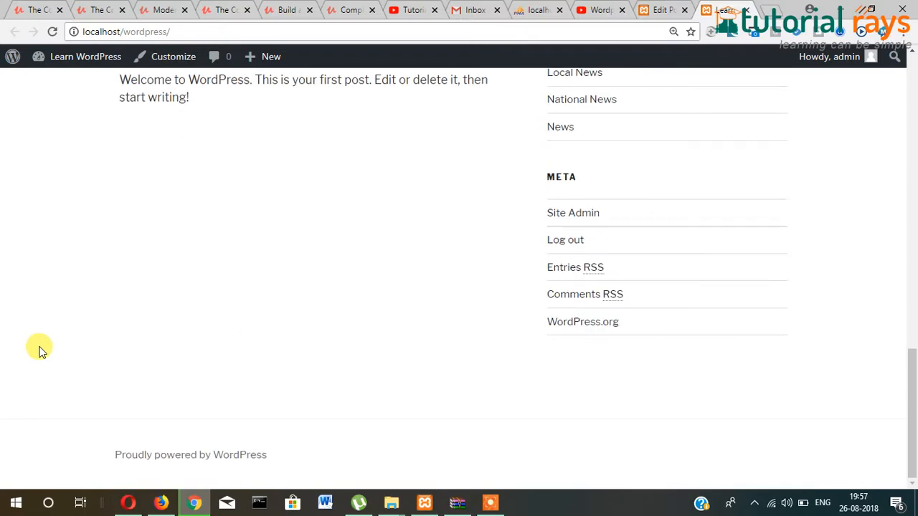
scroll(469, 354, up, 4)
scroll(609, 280, down, 1)
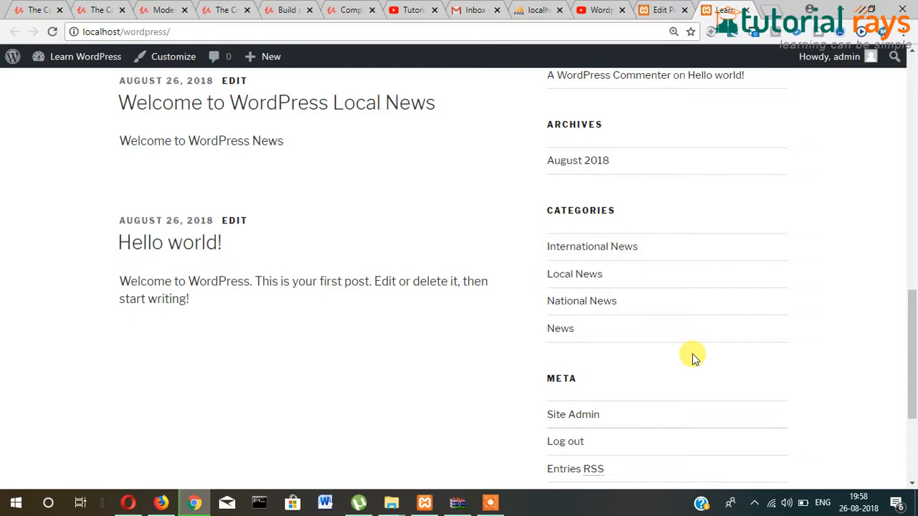
click(588, 251)
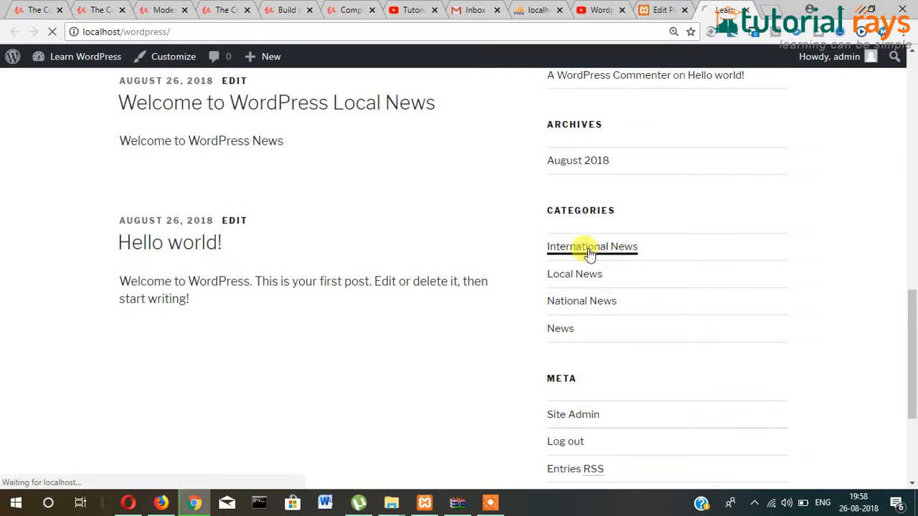
- Browse the Local News category archive, then go back to the post editor
scroll(328, 275, down, 2)
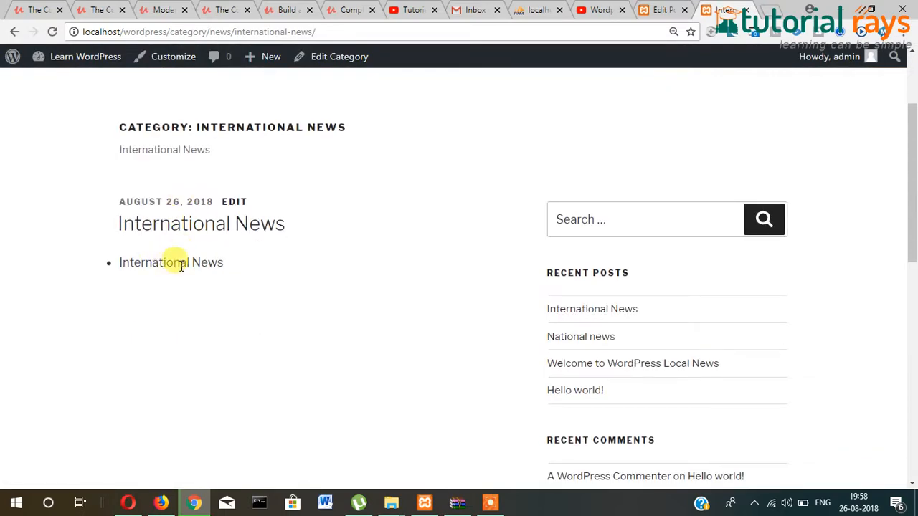
scroll(435, 328, down, 4)
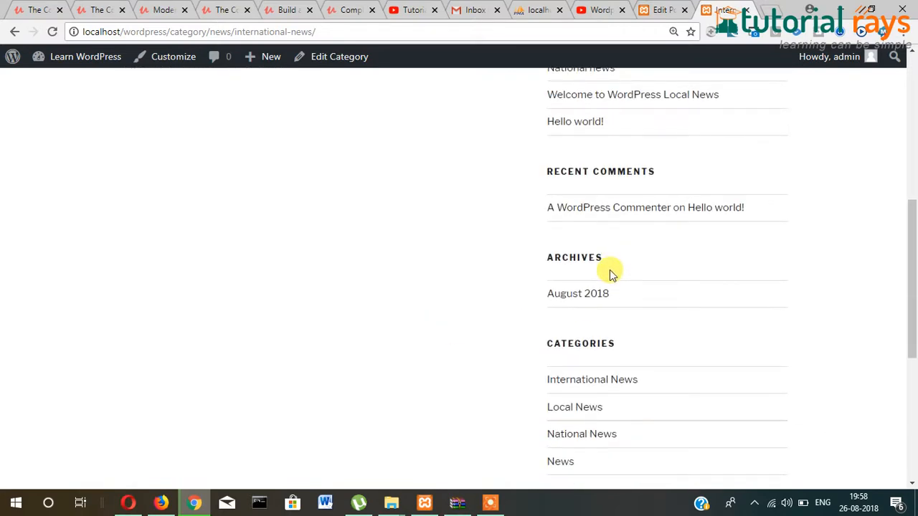
scroll(588, 154, up, 2)
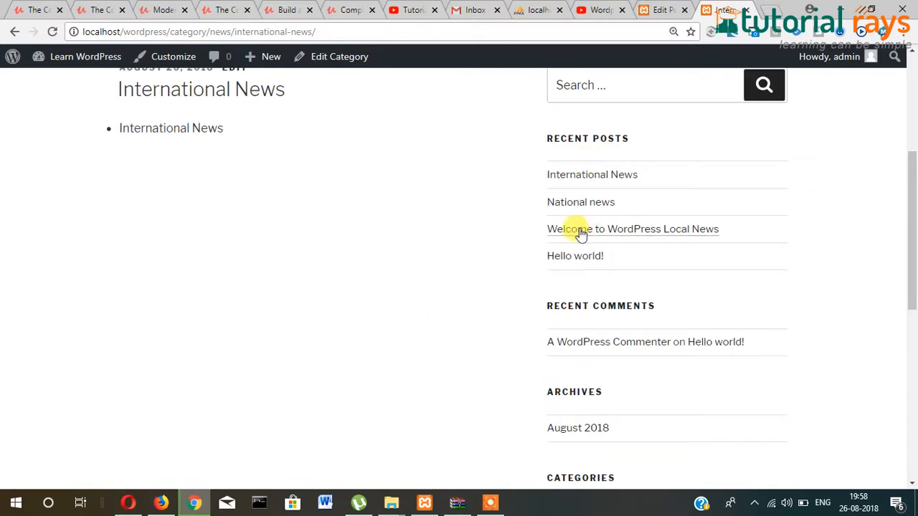
scroll(628, 291, down, 4)
click(584, 279)
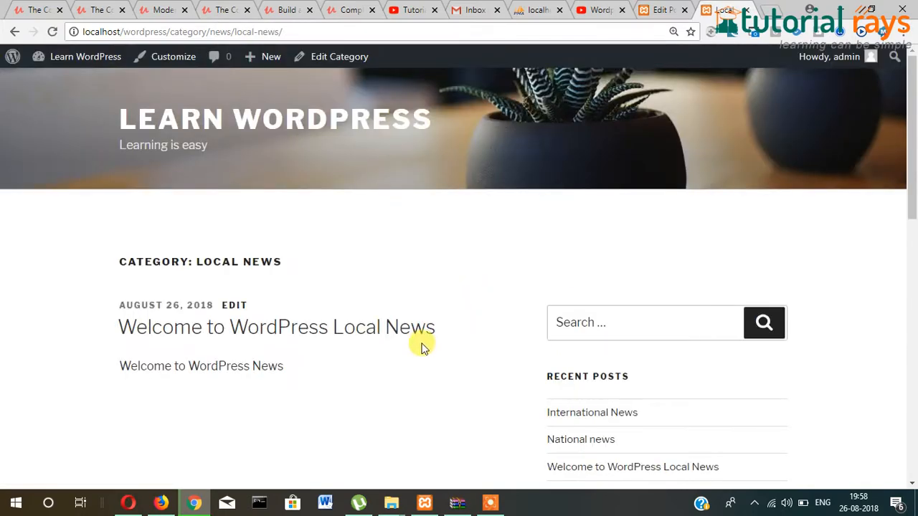
scroll(399, 311, down, 3)
scroll(471, 297, up, 3)
scroll(465, 309, down, 4)
scroll(464, 308, up, 4)
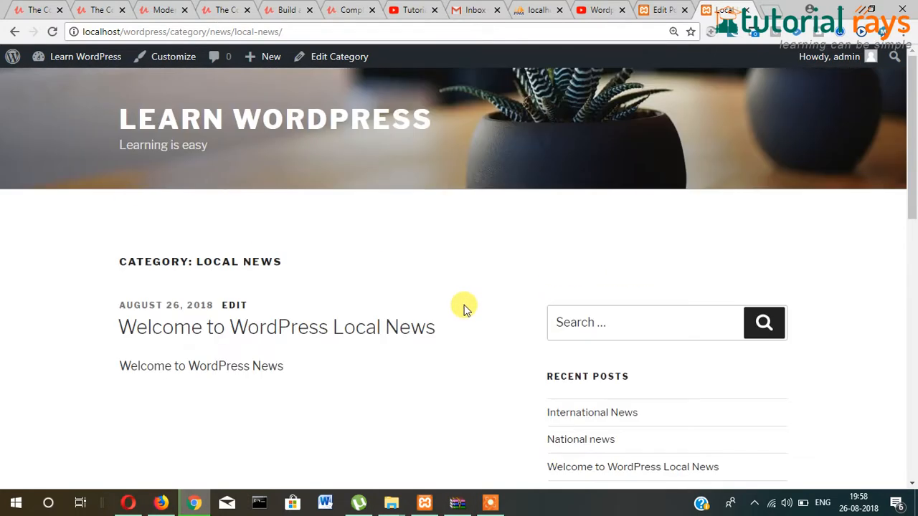
click(654, 12)
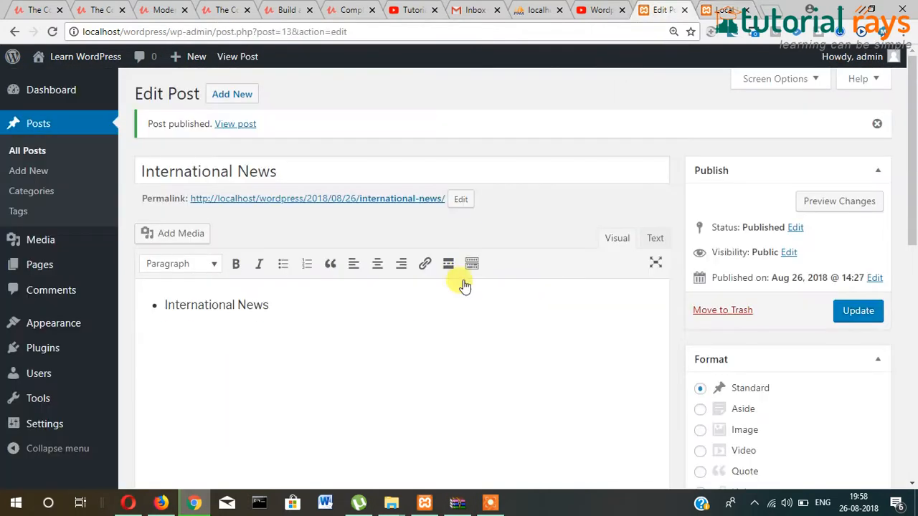
- Start a new blank post and place the cursor in its title field
click(231, 97)
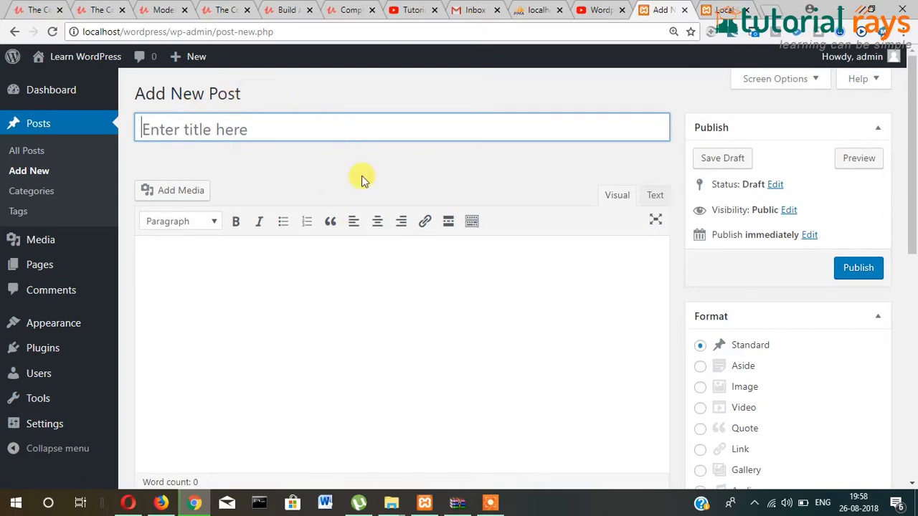
scroll(373, 251, down, 3)
scroll(368, 305, up, 2)
scroll(368, 304, up, 2)
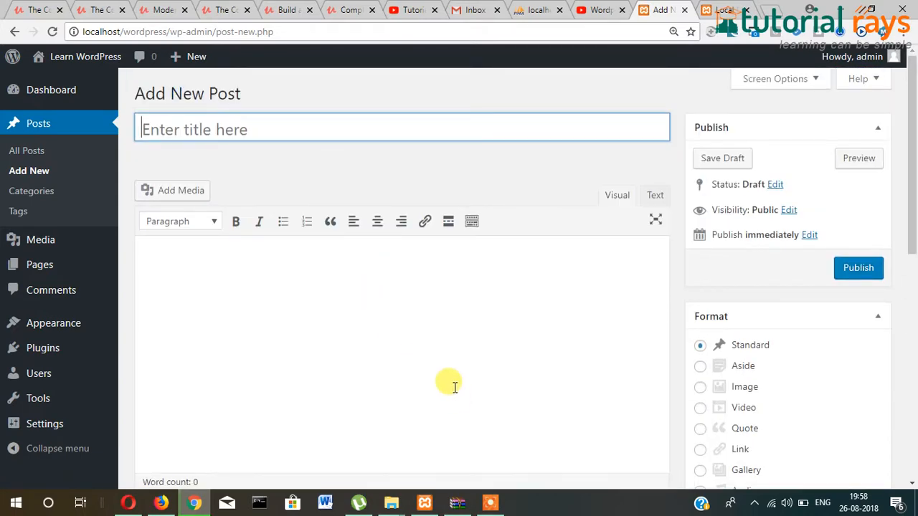
scroll(375, 345, down, 5)
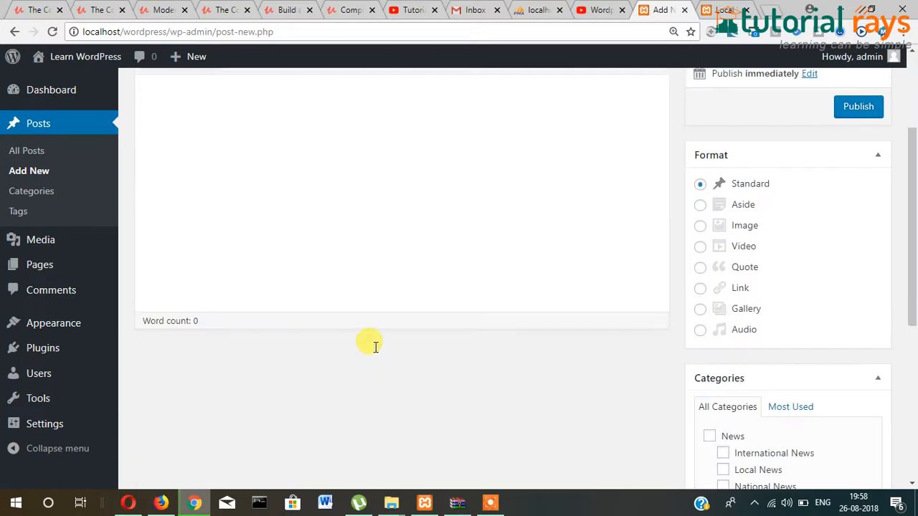
scroll(375, 349, up, 5)
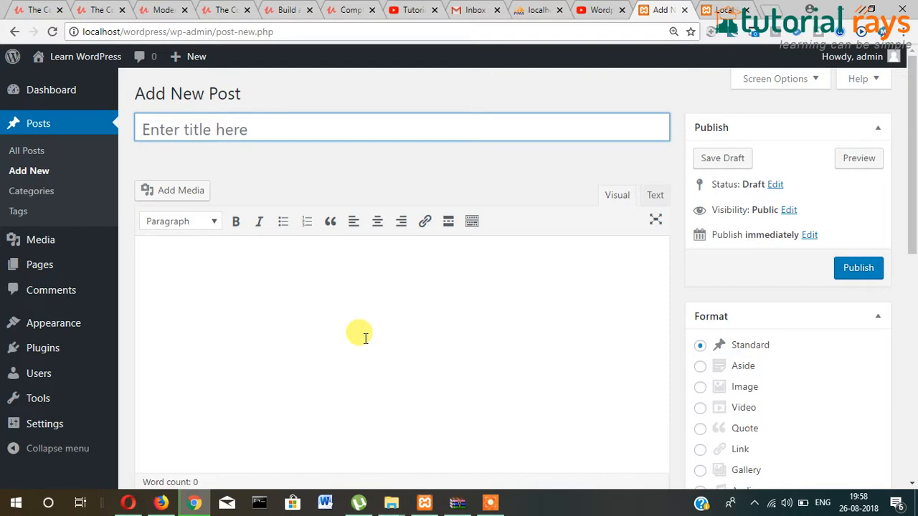
scroll(431, 241, down, 7)
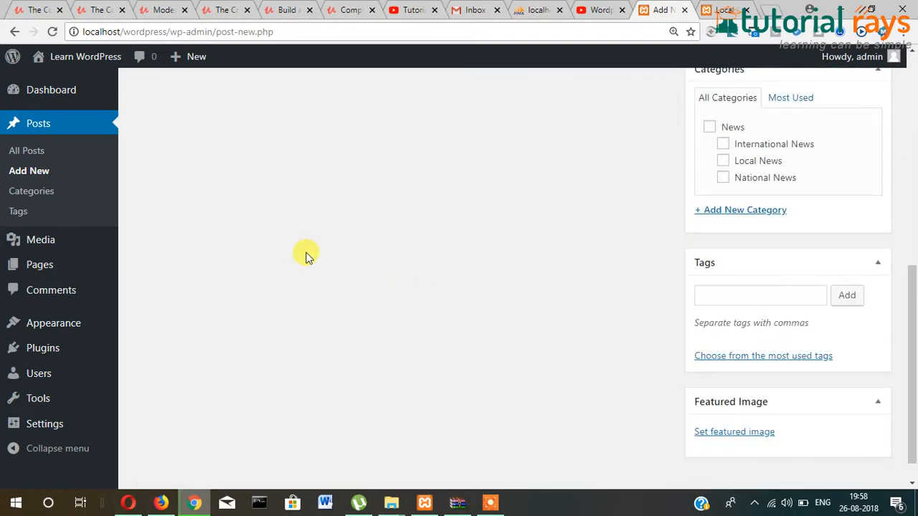
scroll(309, 255, up, 7)
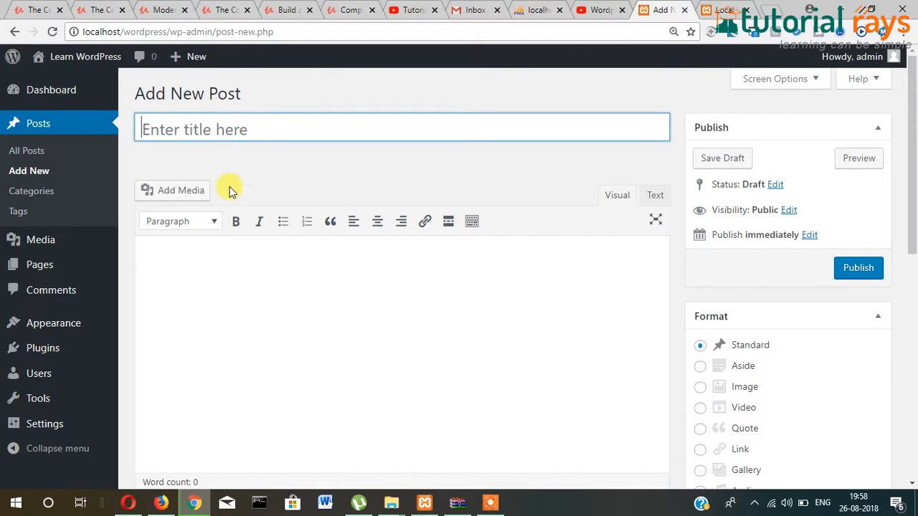
click(260, 134)
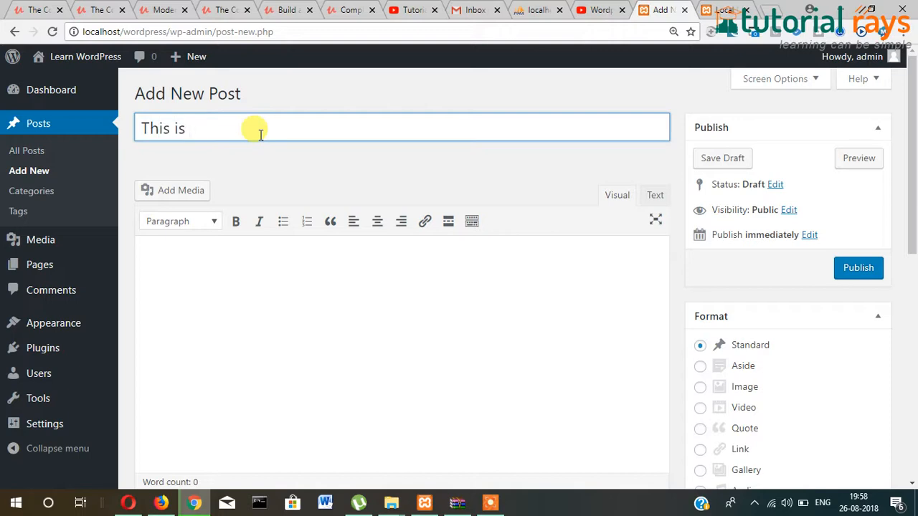
- Title the post 'This is Kolkata news', copy it into the body, and tick Local News
text(This is Kolkata news)
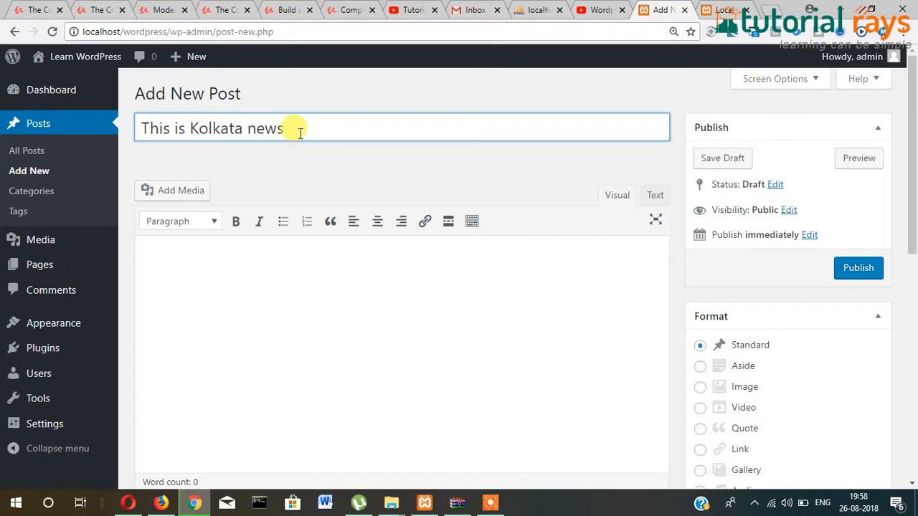
key(ctrl+a)
click(272, 299)
text(This is Kolkata news)
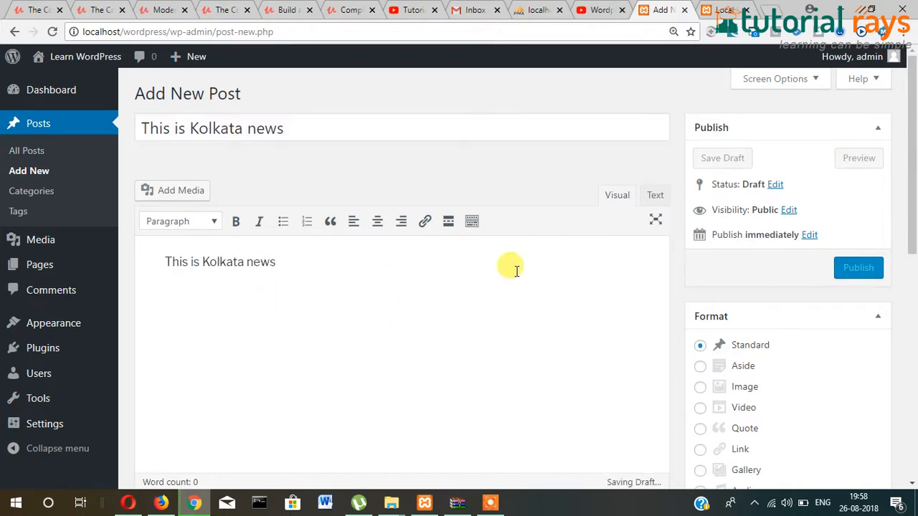
scroll(854, 297, down, 5)
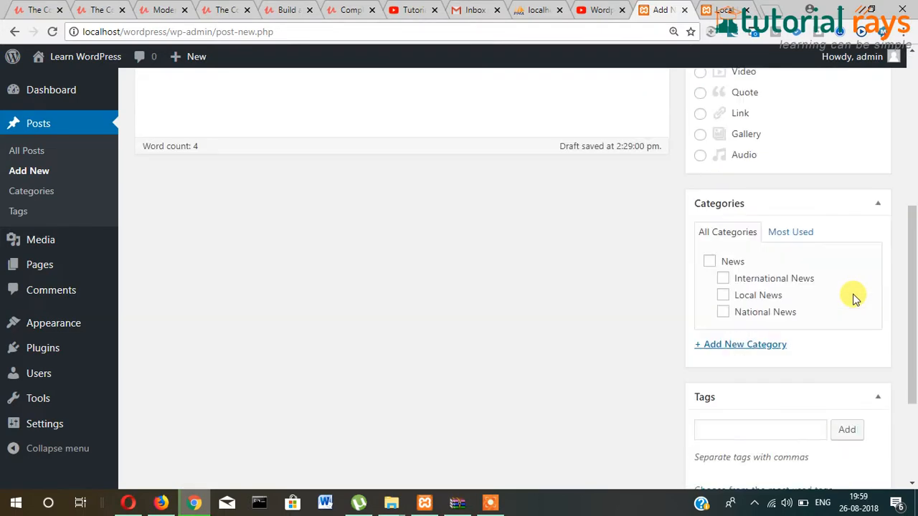
click(723, 296)
scroll(819, 313, down, 2)
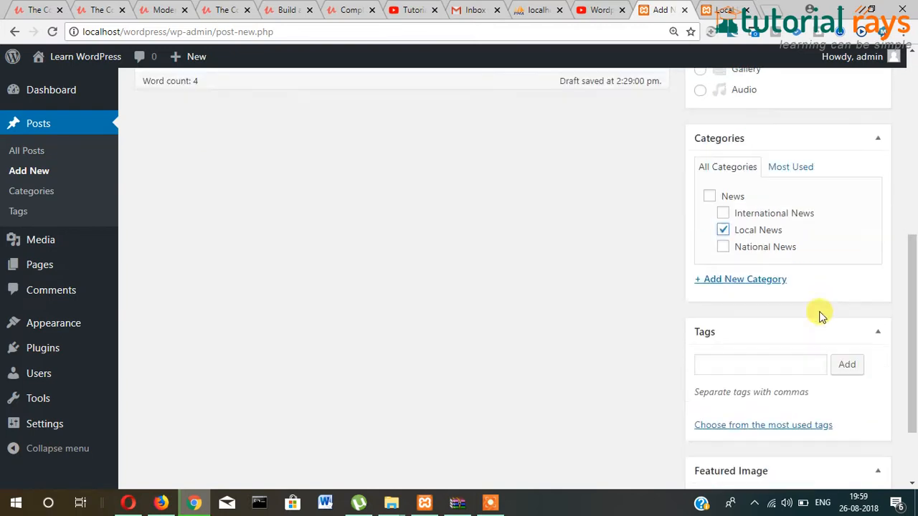
scroll(707, 297, down, 1)
click(726, 271)
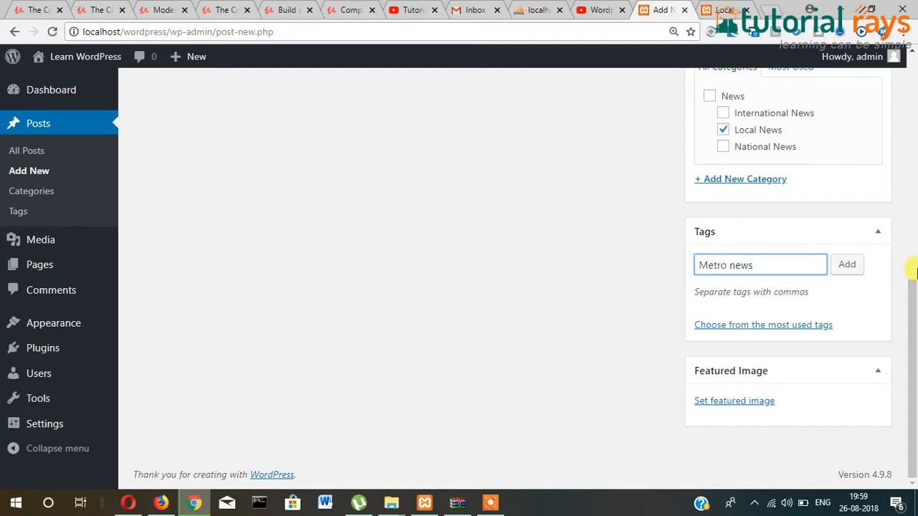
- Add the tags Metro news, Sealdah News, Salt lake News and Howrah news to the Kolkata post
click(845, 267)
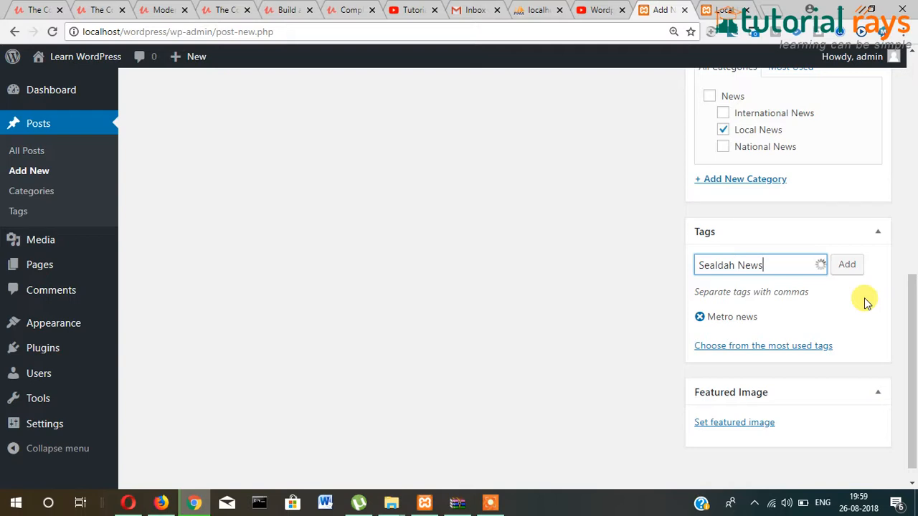
click(847, 265)
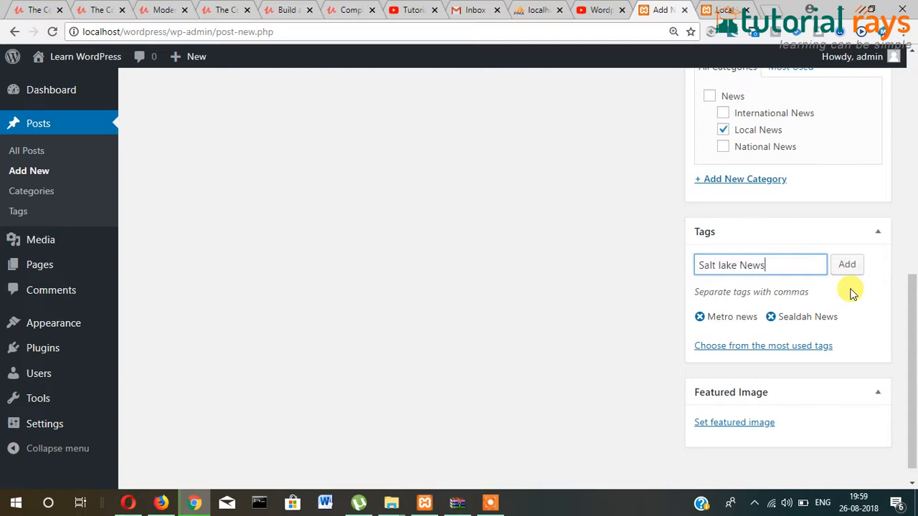
click(846, 267)
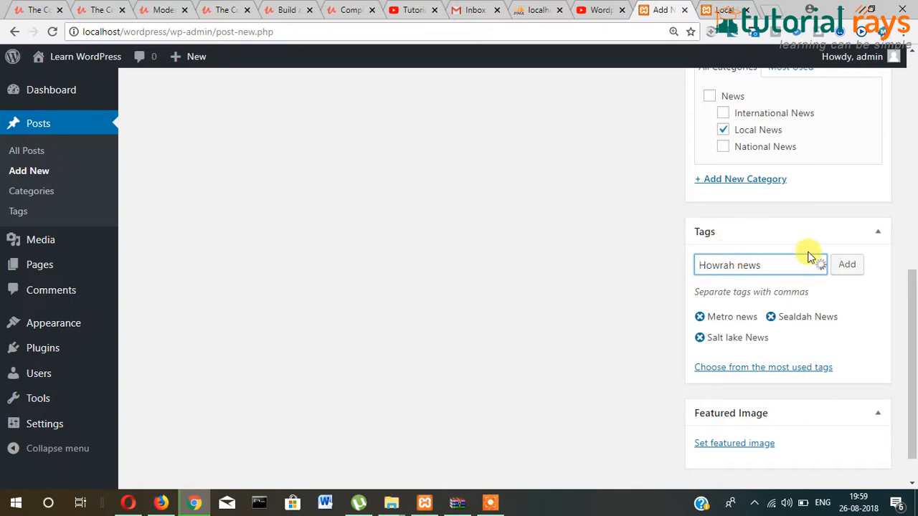
click(846, 267)
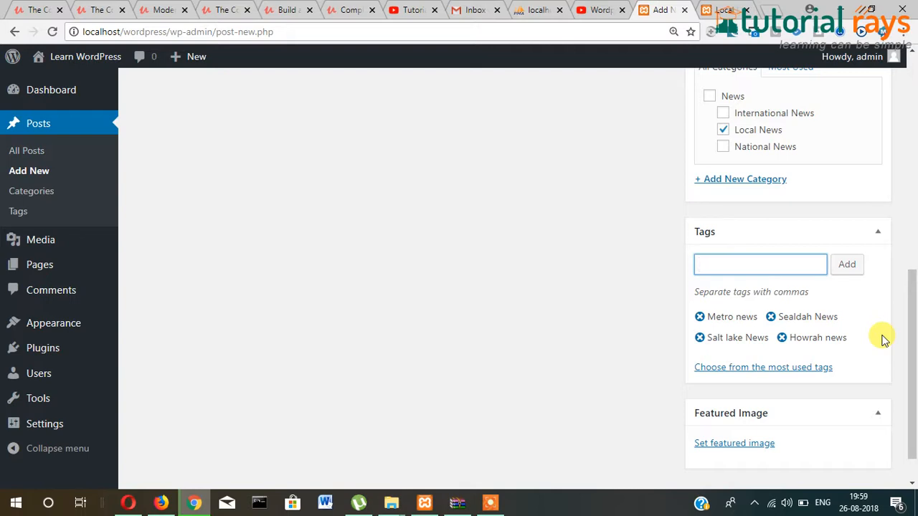
scroll(868, 376, down, 1)
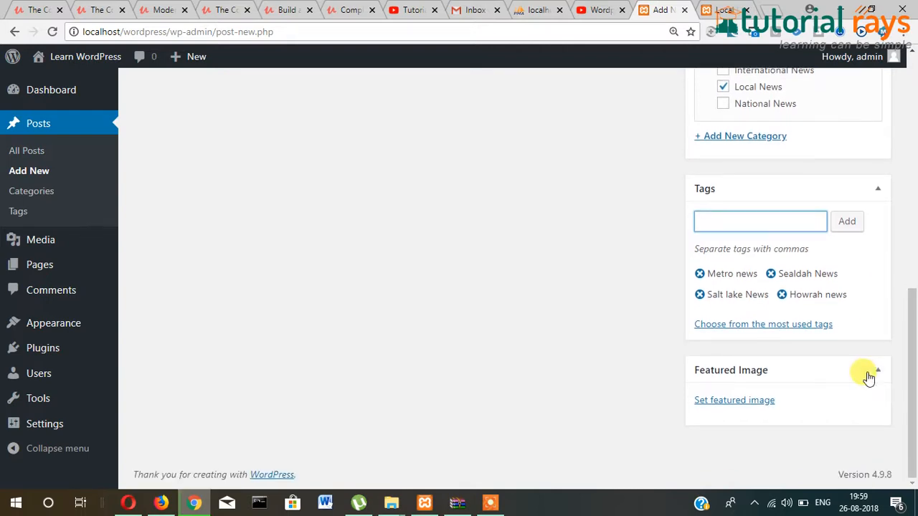
scroll(867, 377, up, 9)
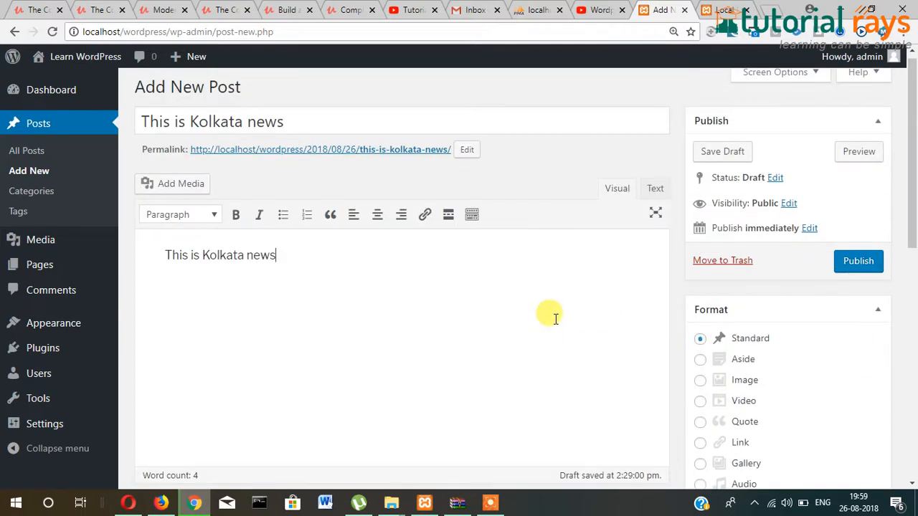
- Publish the This is Kolkata news post from its Publish box
scroll(558, 286, down, 9)
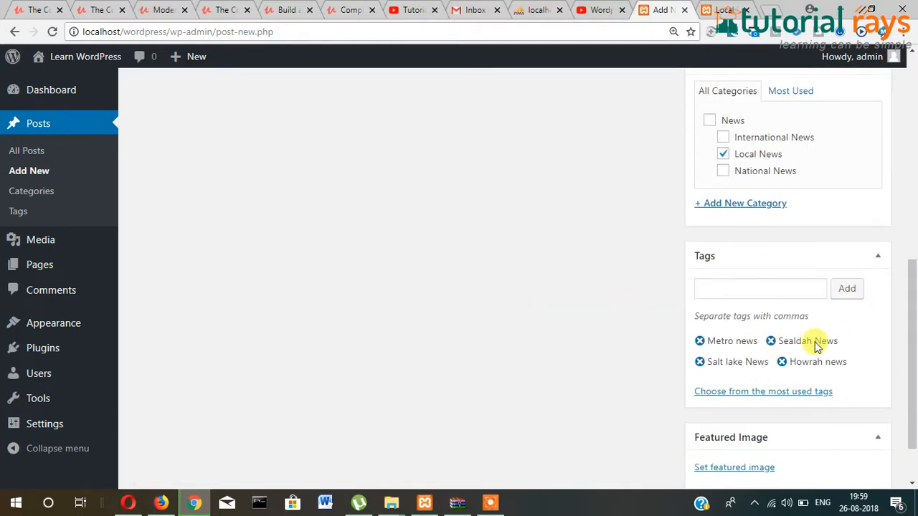
scroll(818, 344, down, 1)
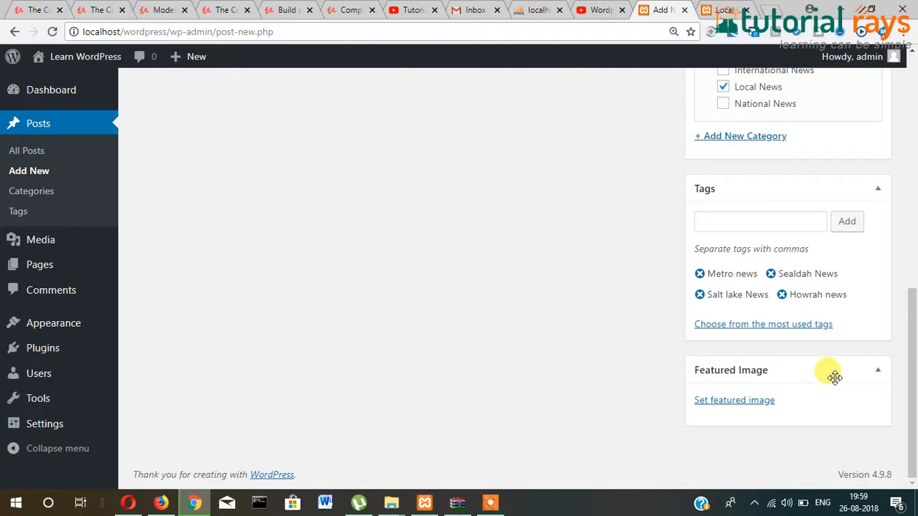
scroll(834, 376, up, 10)
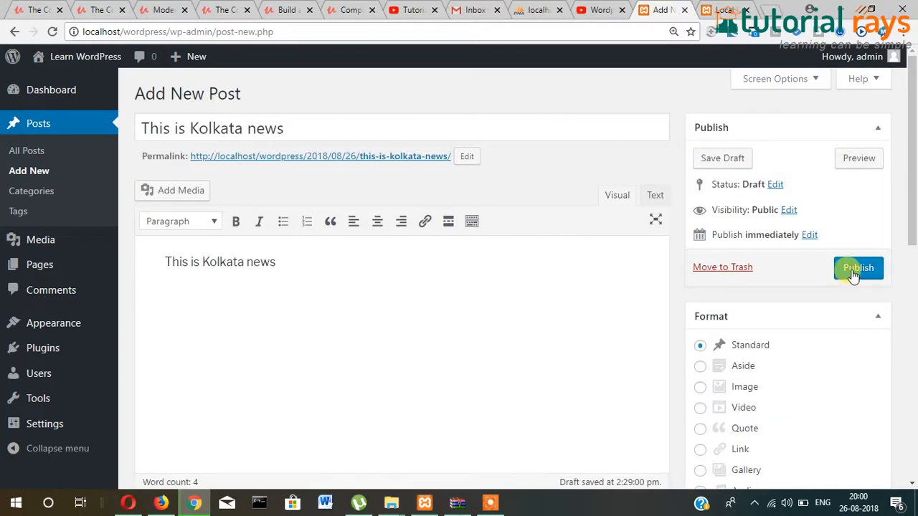
click(854, 271)
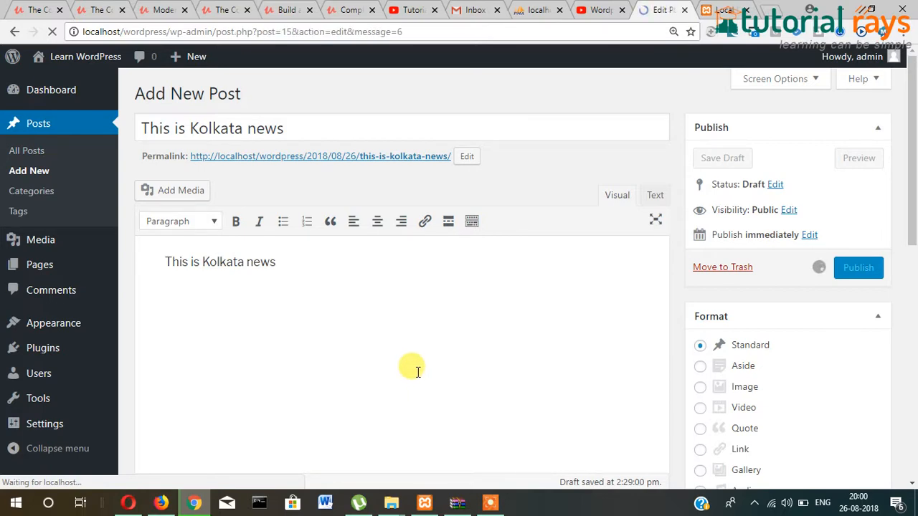
scroll(415, 374, down, 2)
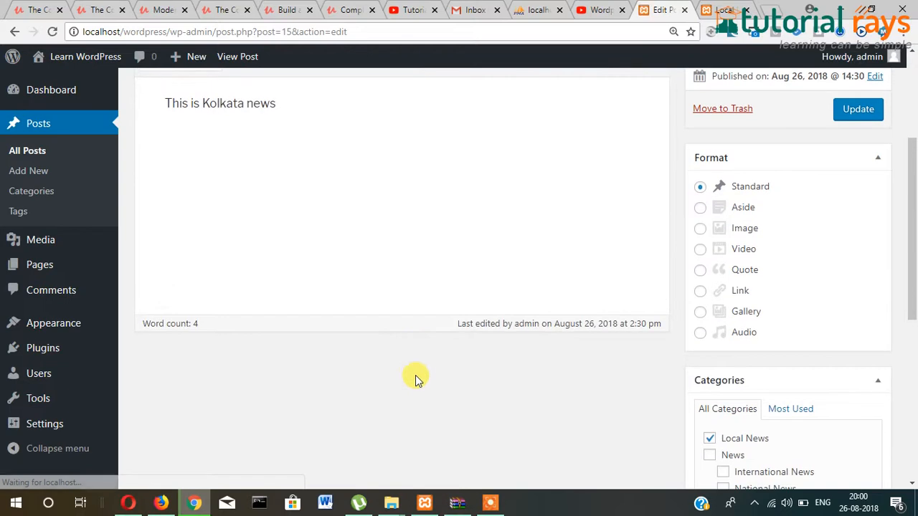
scroll(415, 369, down, 5)
scroll(391, 333, up, 7)
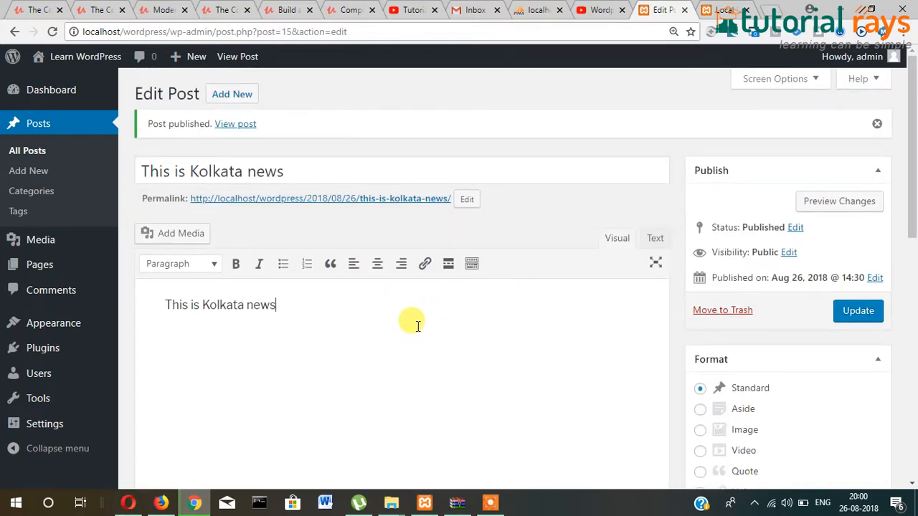
- Choose Pending Review from the Kolkata news post's Status dropdown
scroll(416, 324, down, 2)
scroll(793, 218, up, 1)
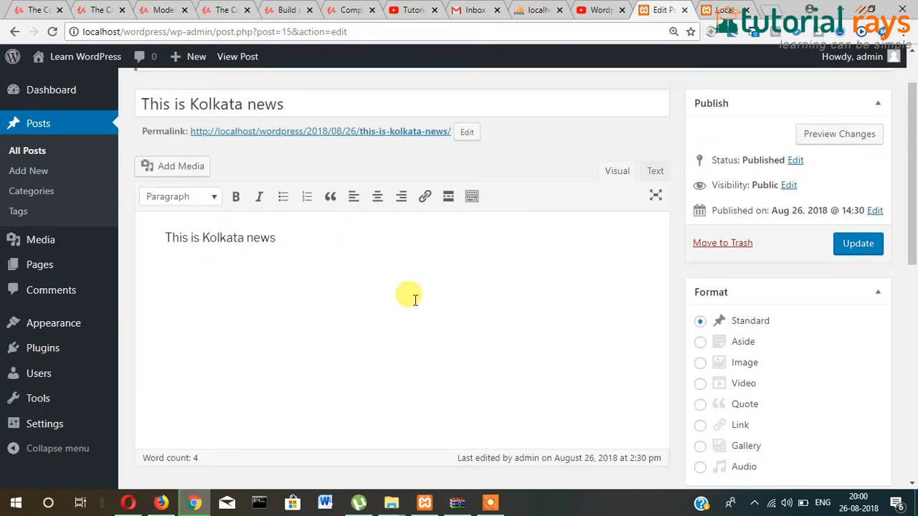
scroll(726, 244, down, 1)
scroll(724, 244, up, 2)
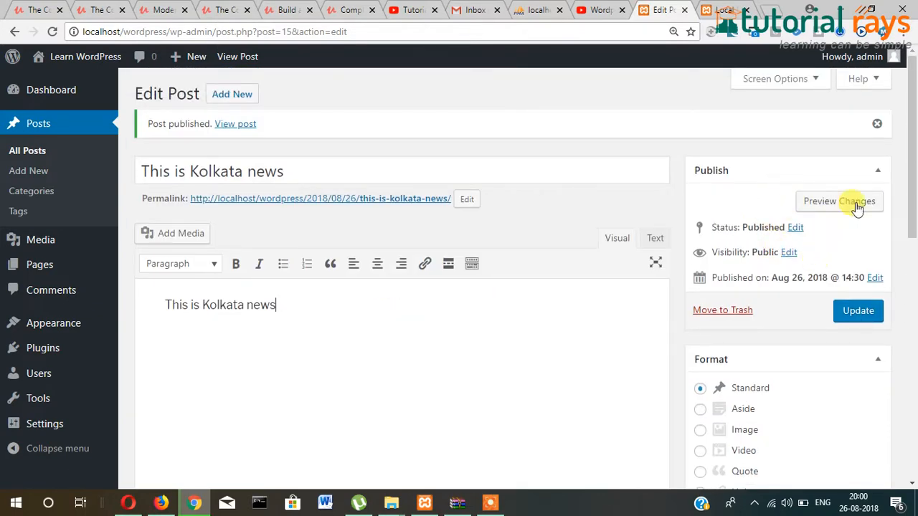
click(794, 228)
click(753, 248)
click(750, 284)
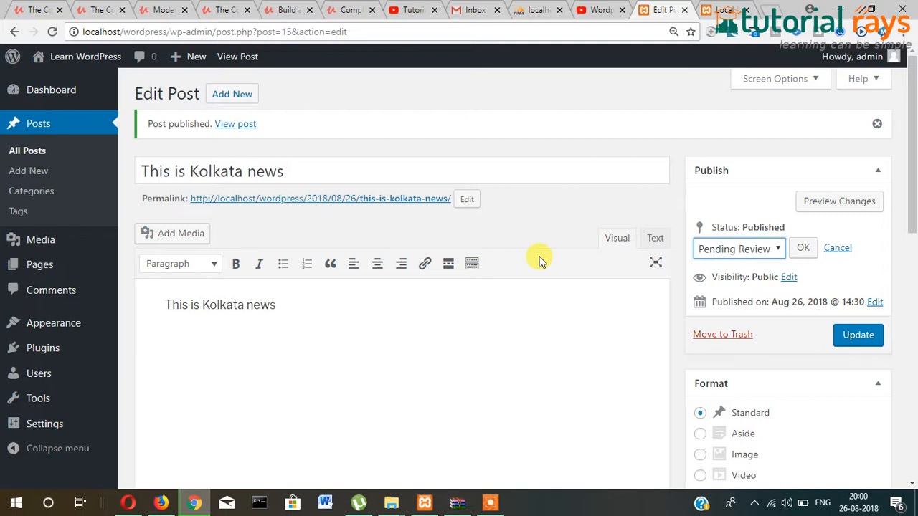
- Confirm Pending Review, update the post, and check the Local News page
click(804, 248)
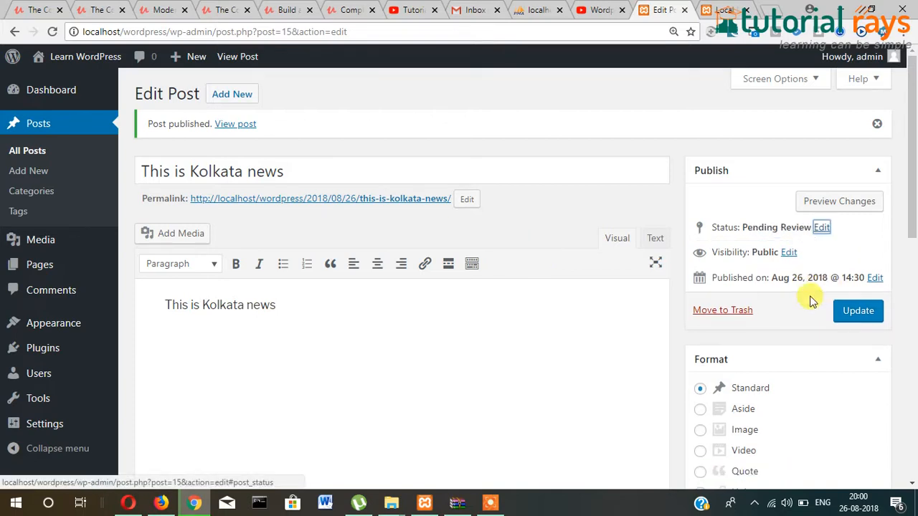
click(858, 320)
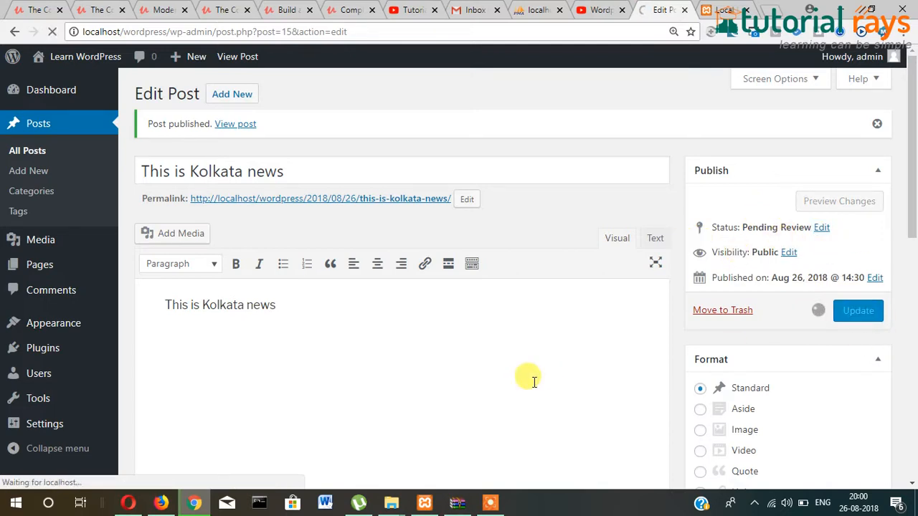
click(724, 10)
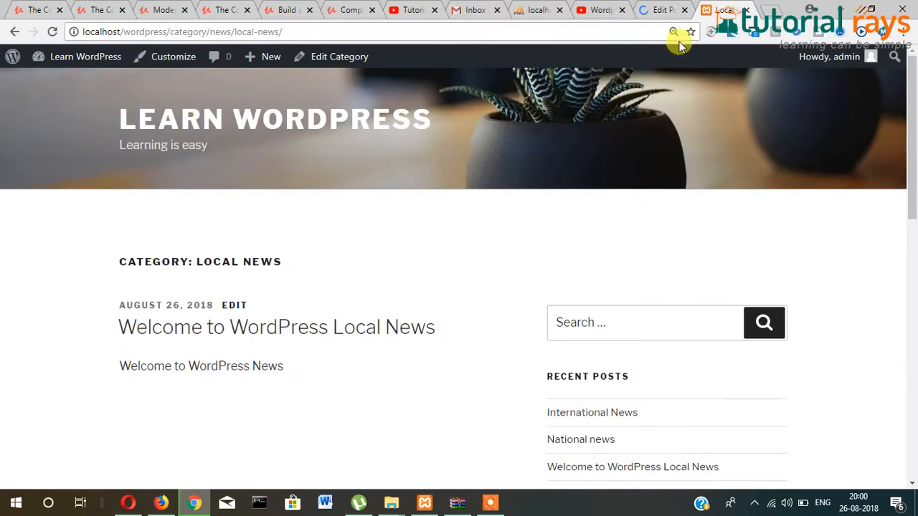
click(52, 34)
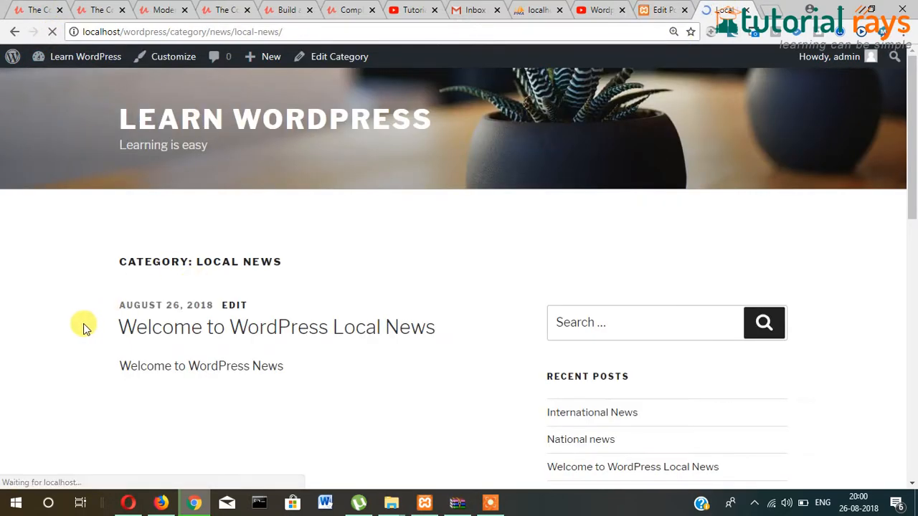
scroll(107, 308, down, 2)
scroll(199, 273, up, 2)
click(653, 10)
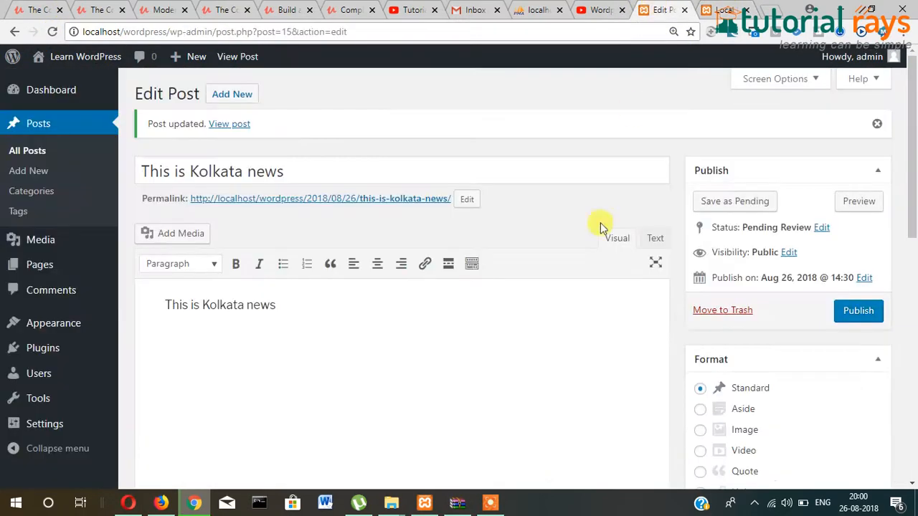
- Reopen 'This is Kolkata news' for editing from the All Posts list
click(29, 151)
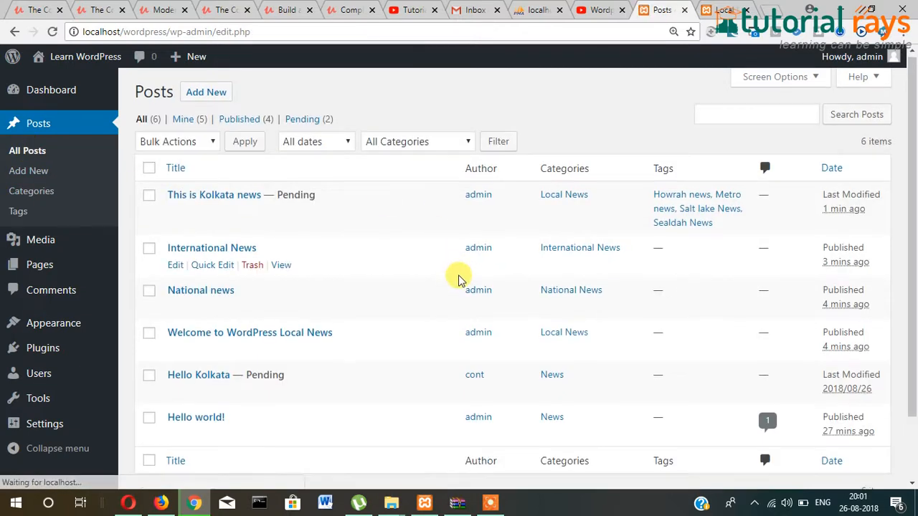
scroll(459, 278, down, 1)
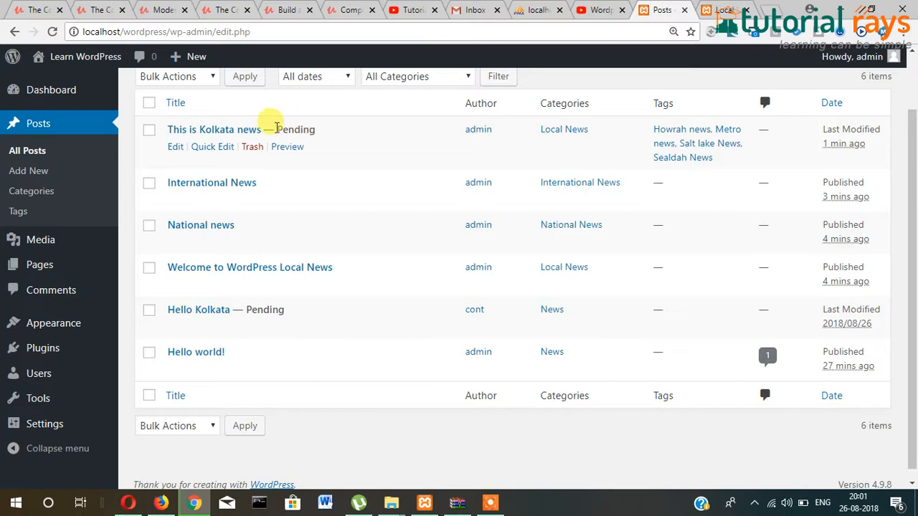
scroll(330, 194, up, 1)
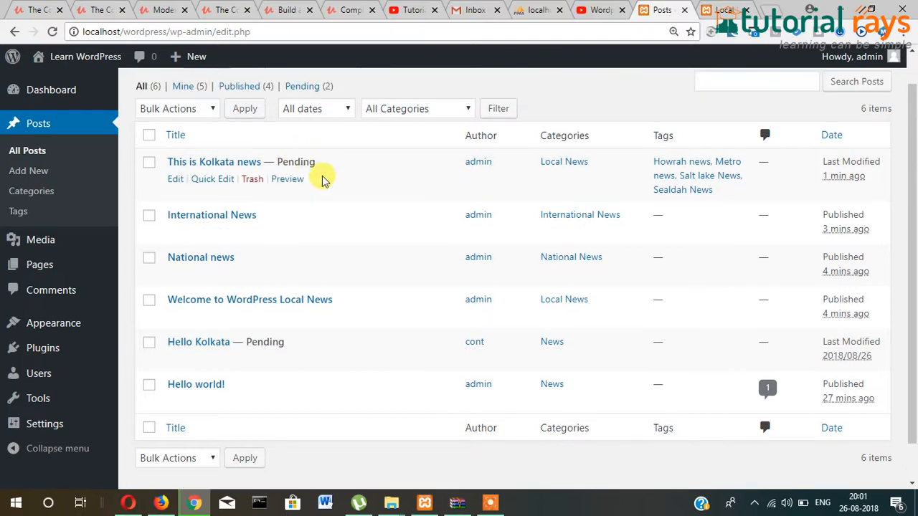
click(173, 214)
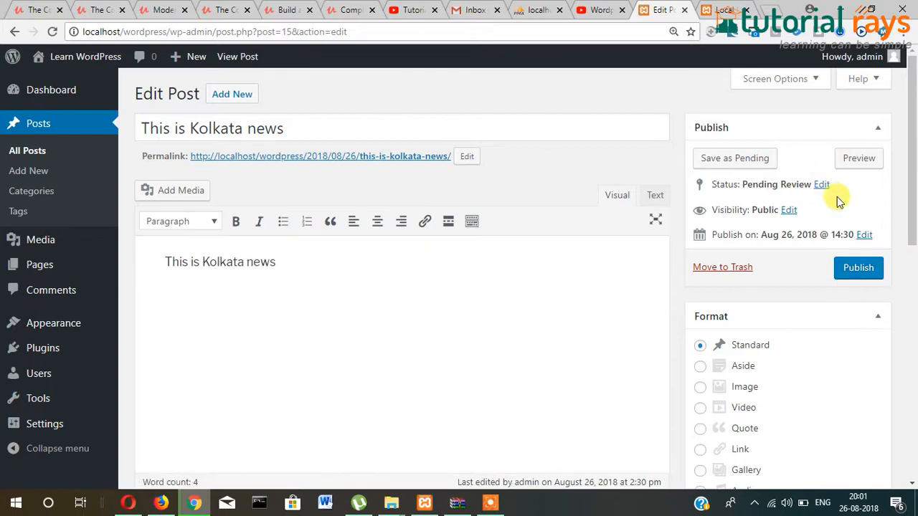
- Leave the status list unchanged and publish the Kolkata news post
click(823, 185)
click(763, 206)
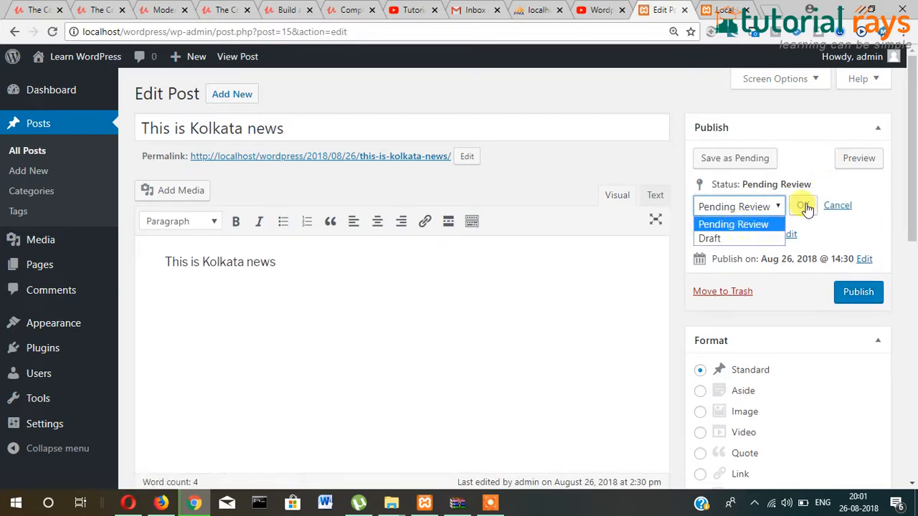
click(860, 194)
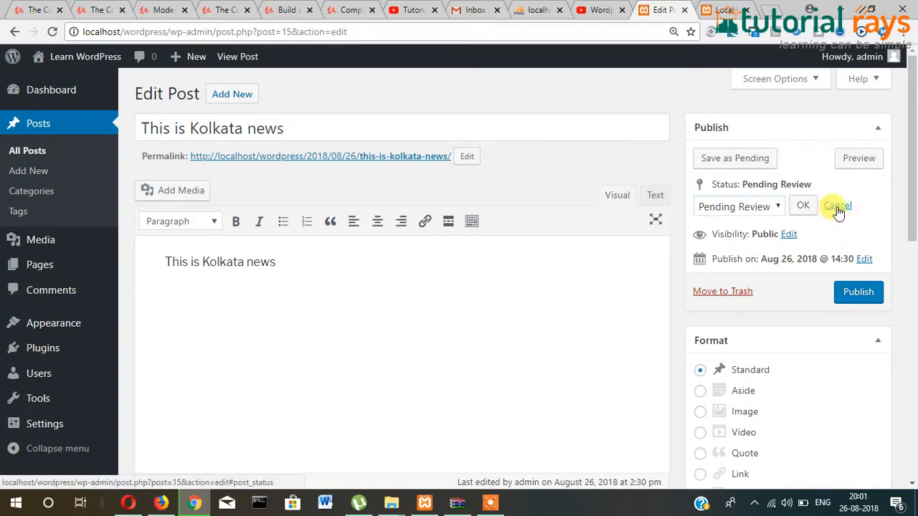
click(861, 298)
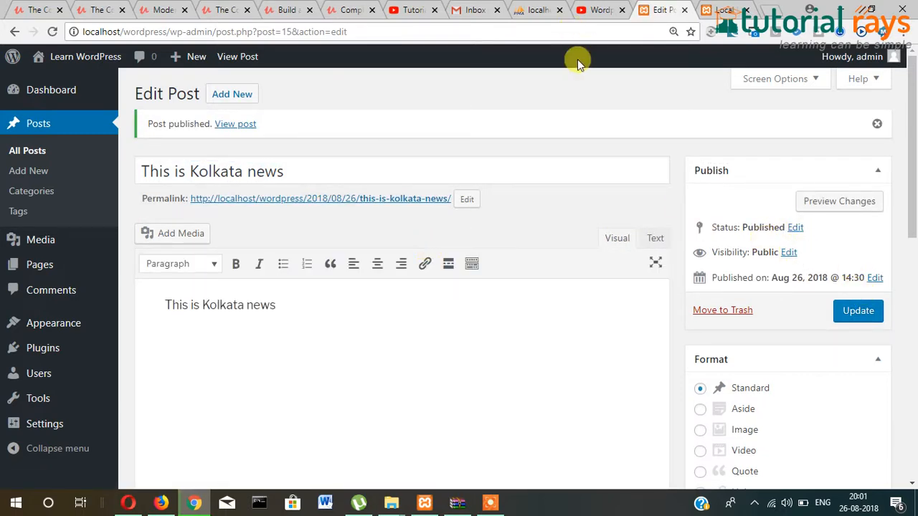
- Reload Local News and open the home page to confirm the post is listed
click(719, 9)
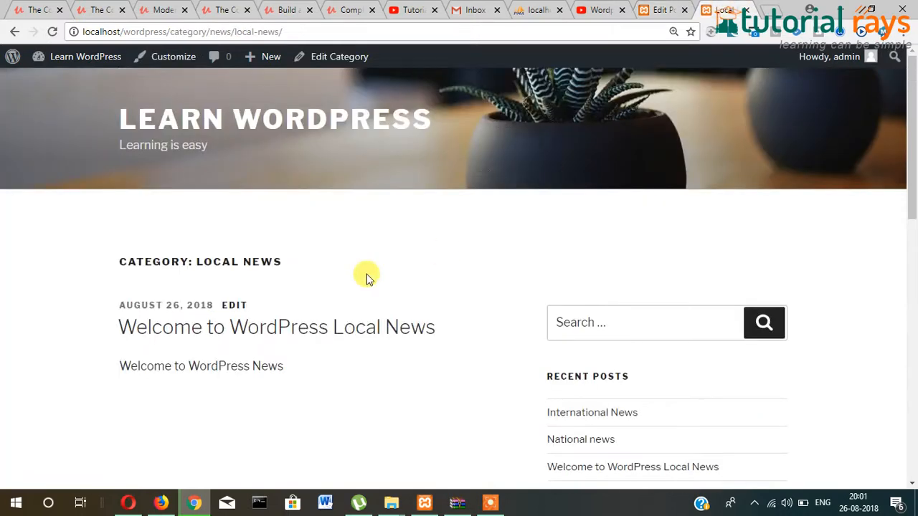
click(52, 33)
click(151, 120)
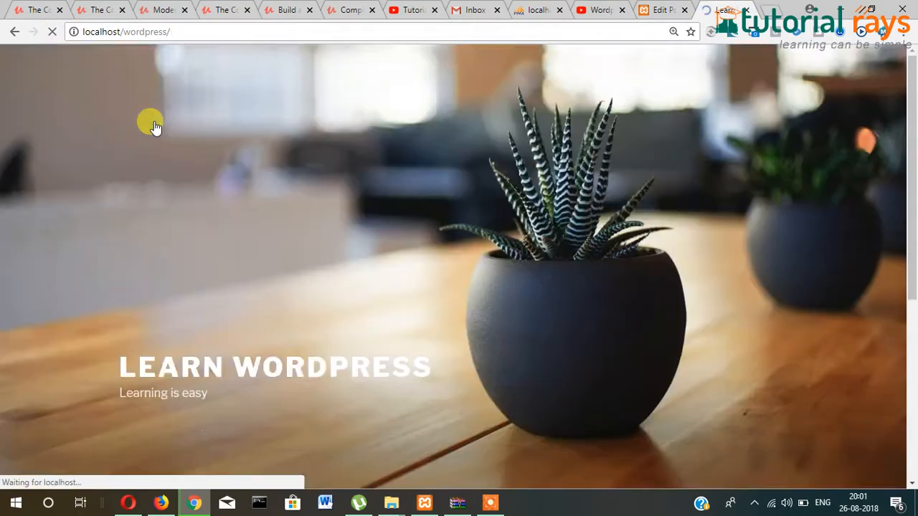
scroll(117, 231, down, 6)
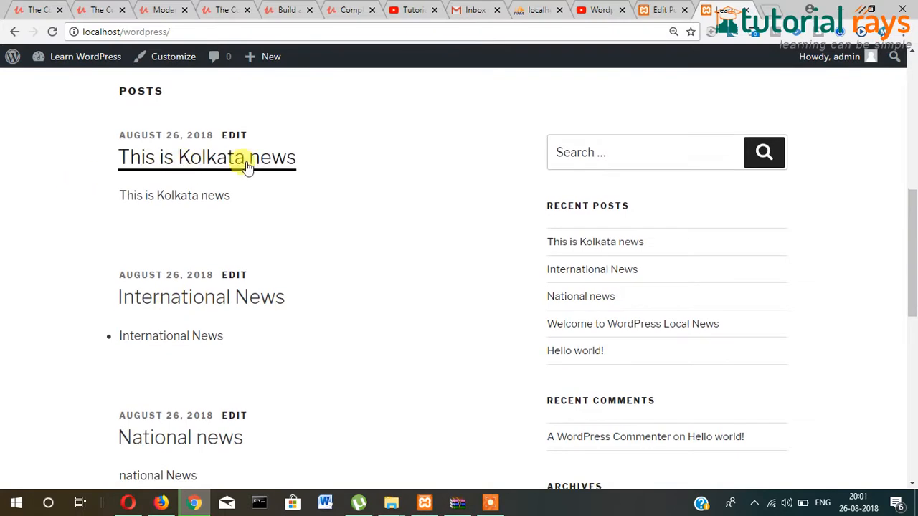
- Show the Kolkata news post's visibility options in the Publish box
click(661, 9)
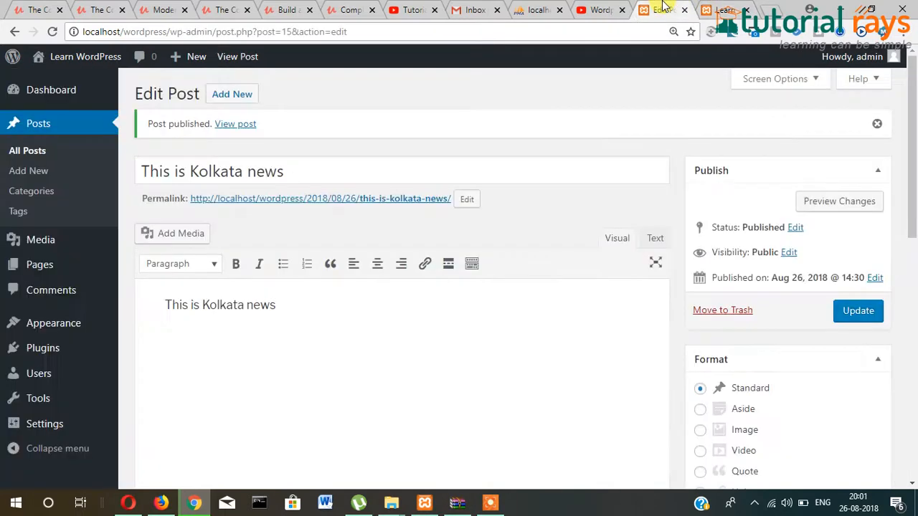
scroll(822, 310, down, 3)
scroll(822, 294, up, 2)
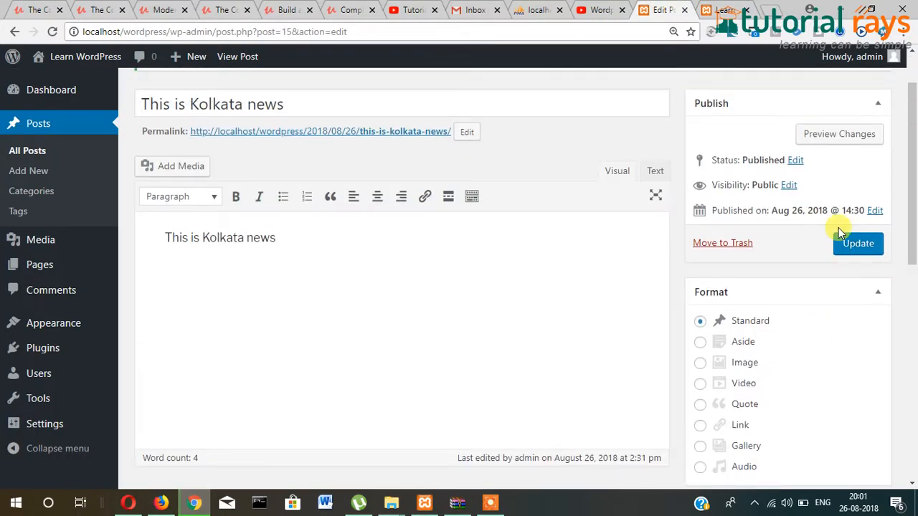
click(789, 186)
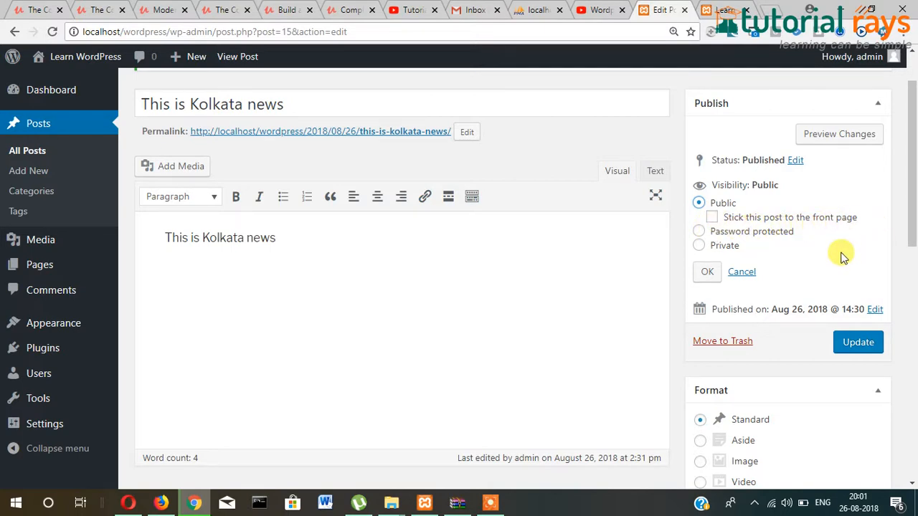
- Reload the front page to review the post order, then return to the editor
scroll(509, 264, up, 2)
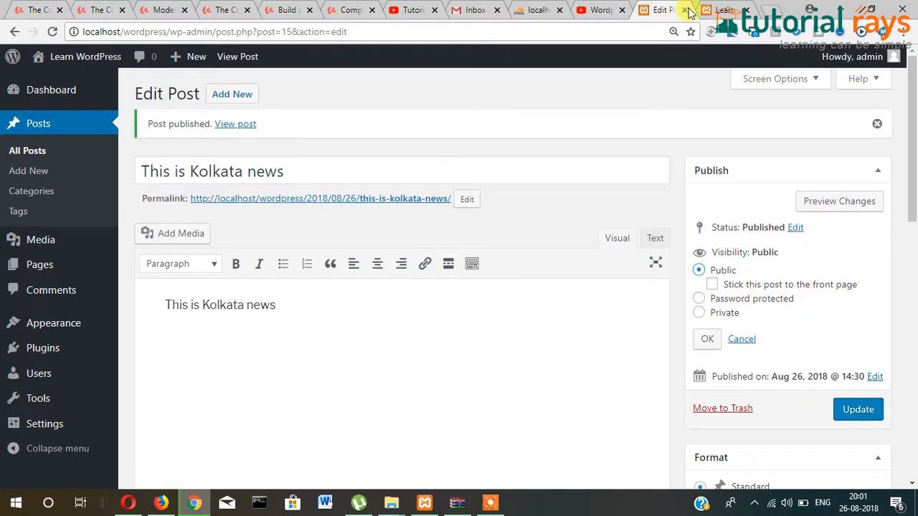
click(718, 10)
scroll(512, 193, up, 7)
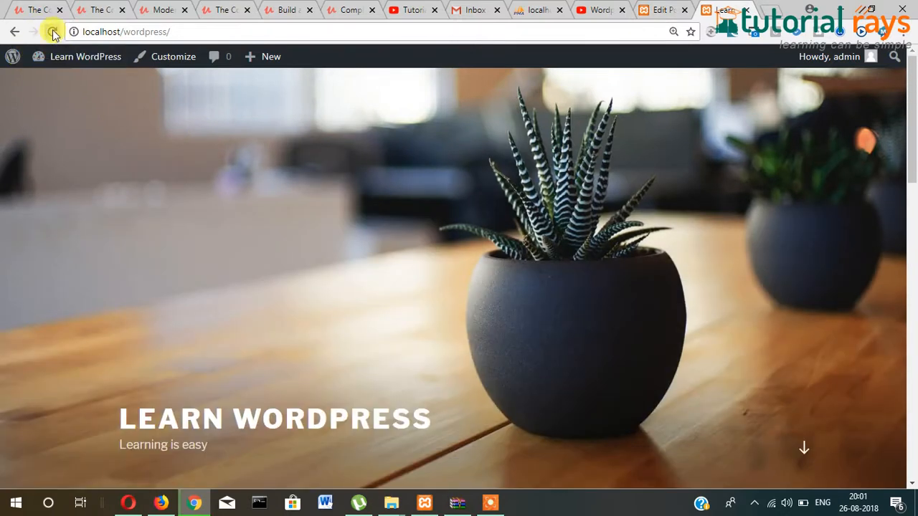
click(52, 31)
scroll(416, 284, down, 4)
scroll(244, 285, down, 2)
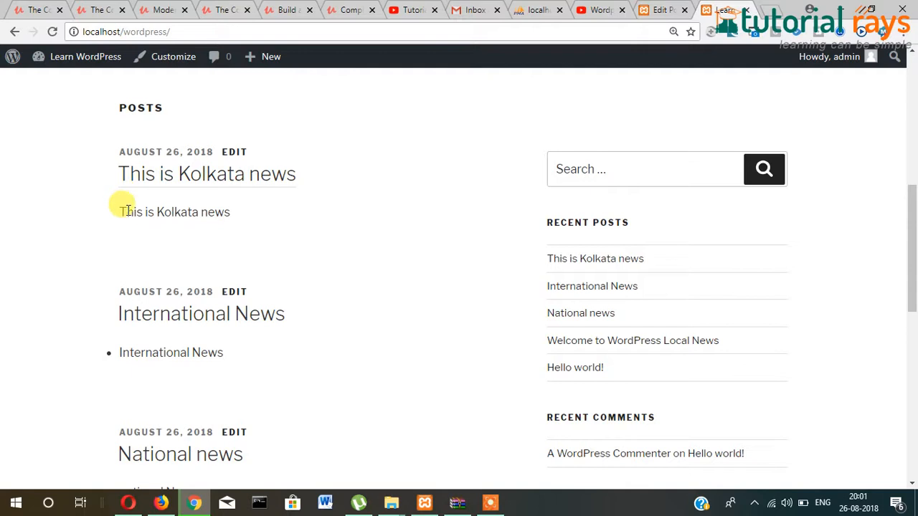
scroll(266, 246, down, 5)
scroll(269, 271, up, 4)
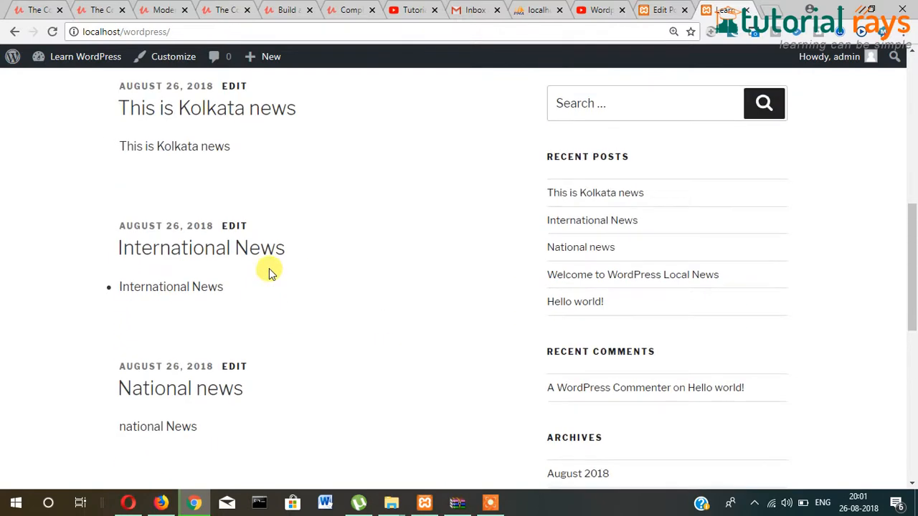
scroll(271, 271, up, 2)
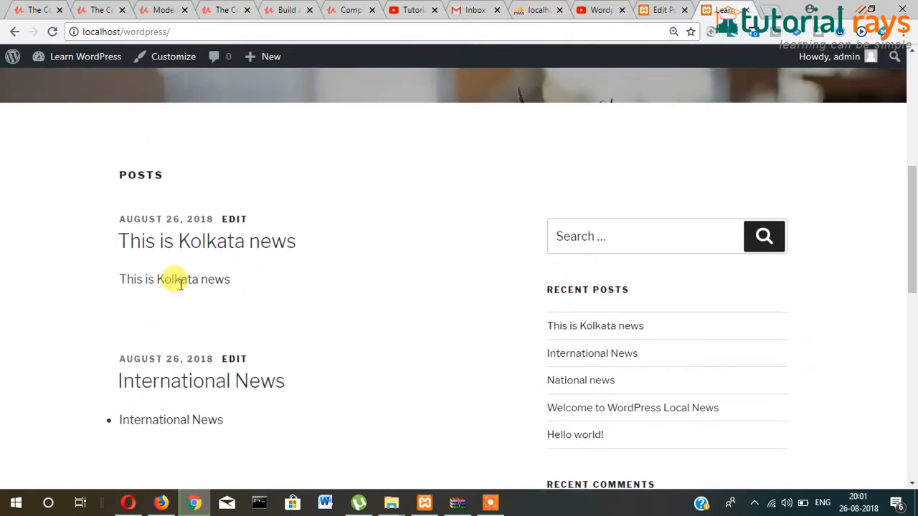
scroll(352, 303, down, 9)
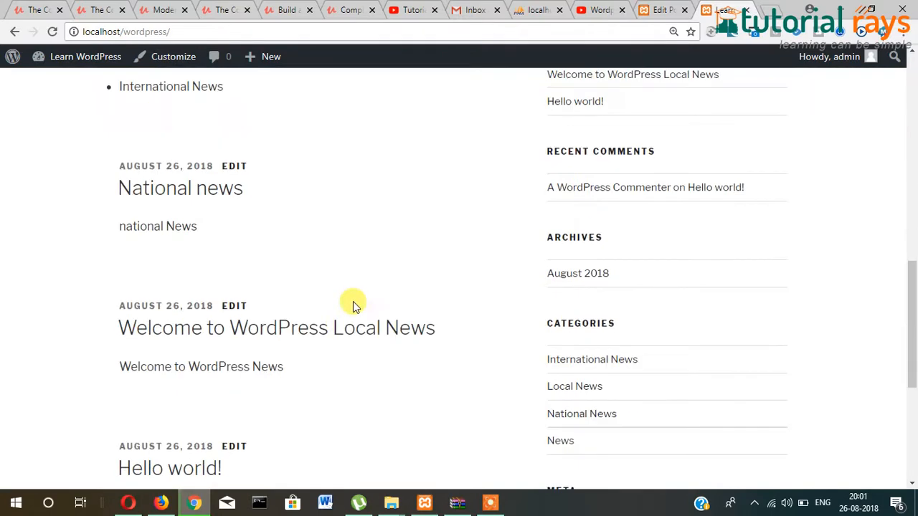
scroll(339, 319, up, 15)
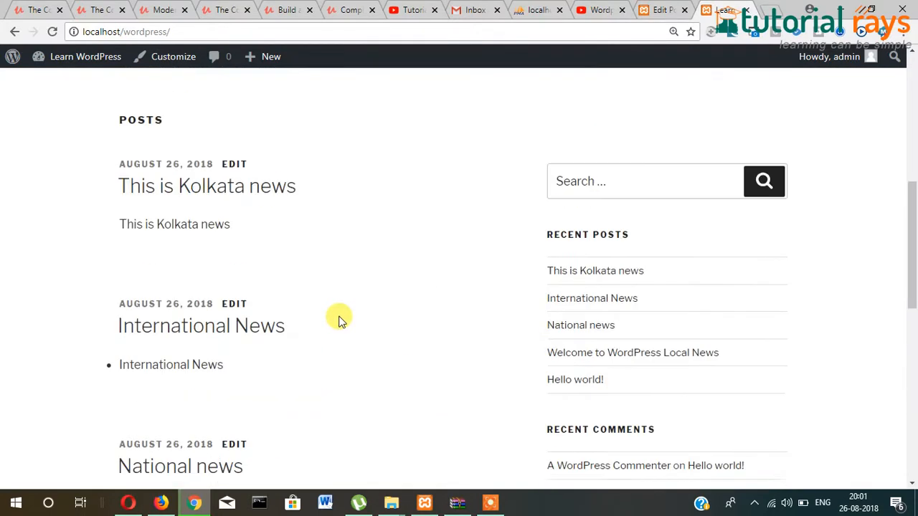
scroll(335, 315, down, 6)
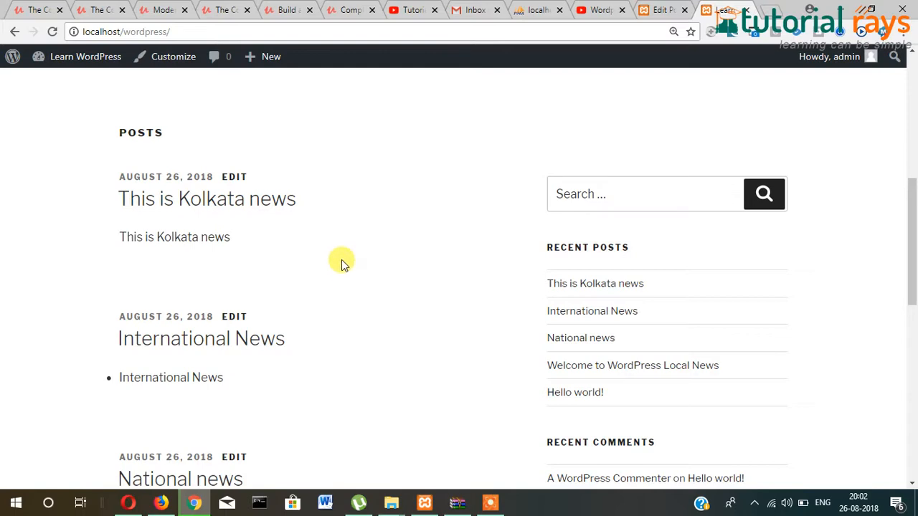
click(657, 9)
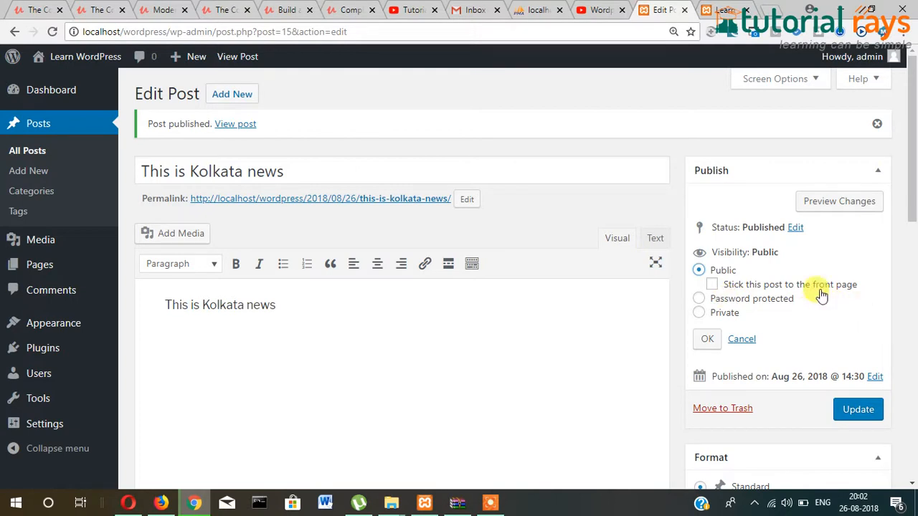
- Create a new post with 'Happy Raksha Bandhan' as both title and body
click(237, 100)
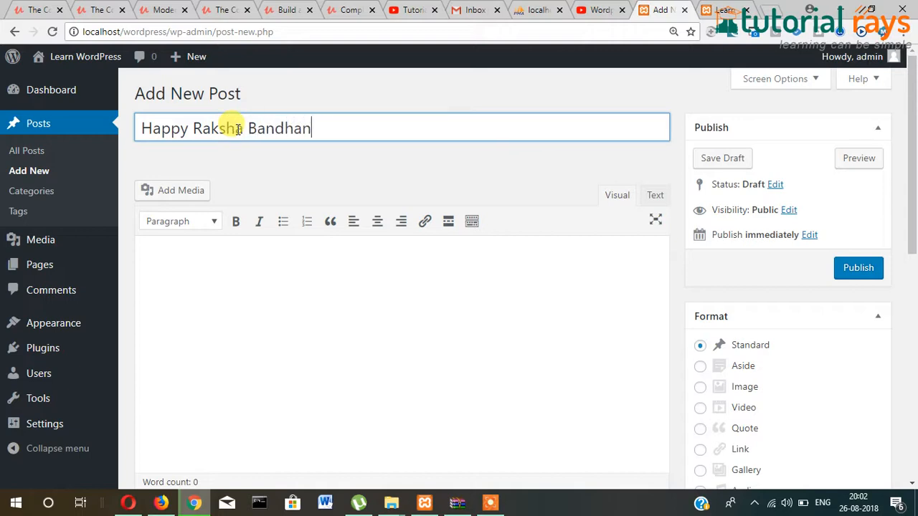
key(ctrl+a)
key(ctrl+c)
click(316, 311)
key(ctrl+v)
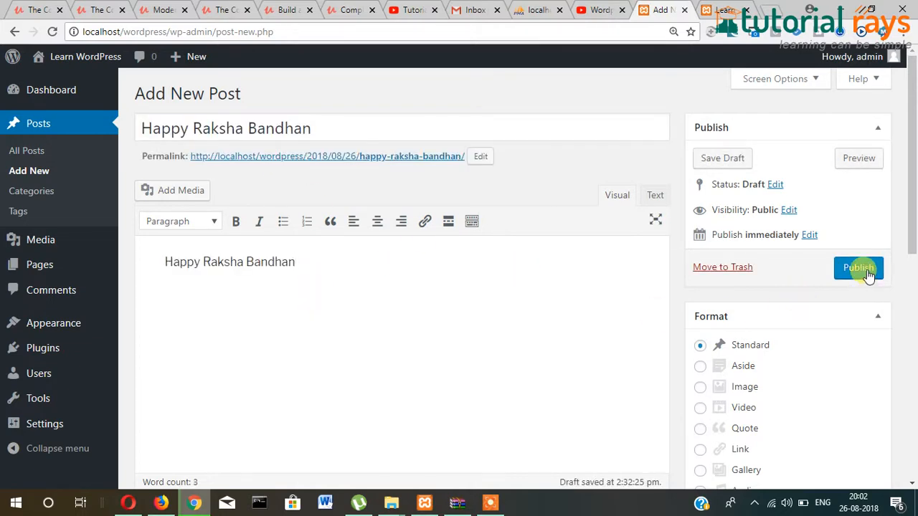
- Make the post sticky, publish it, and confirm it is pinned on the front page
click(789, 211)
click(712, 242)
click(869, 369)
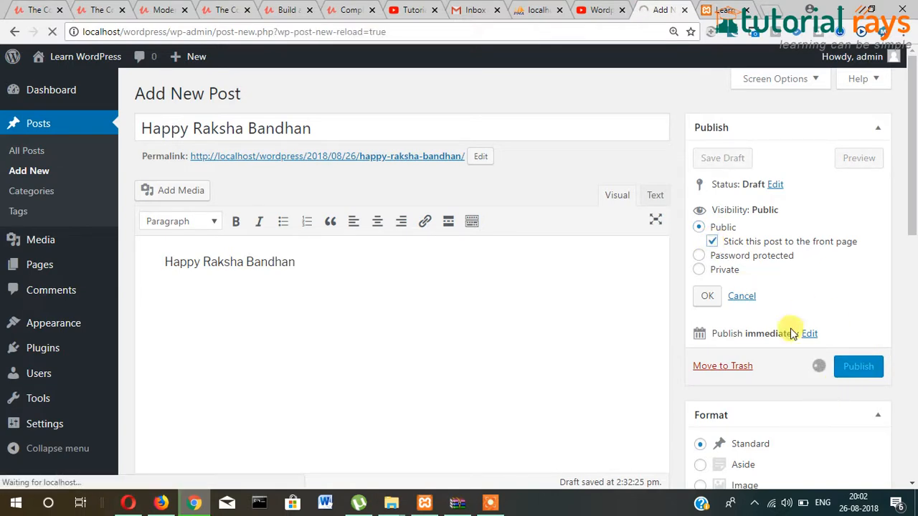
click(720, 9)
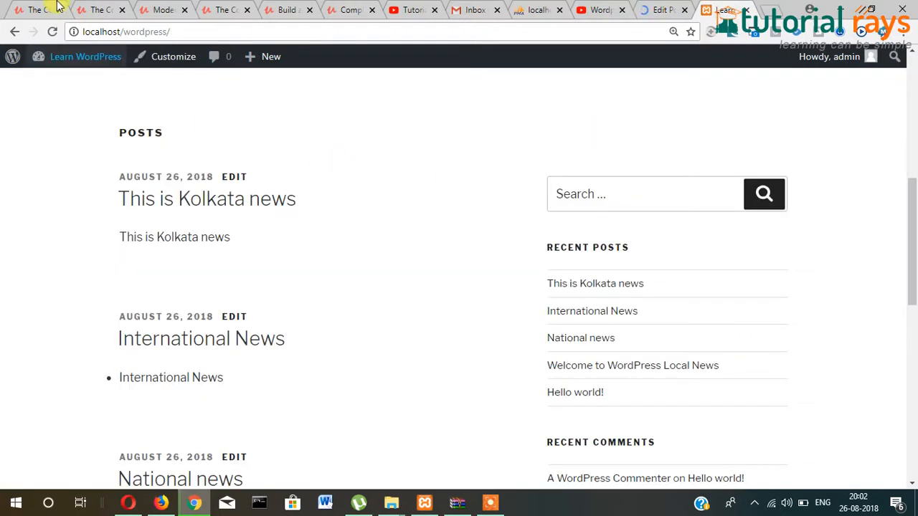
click(52, 31)
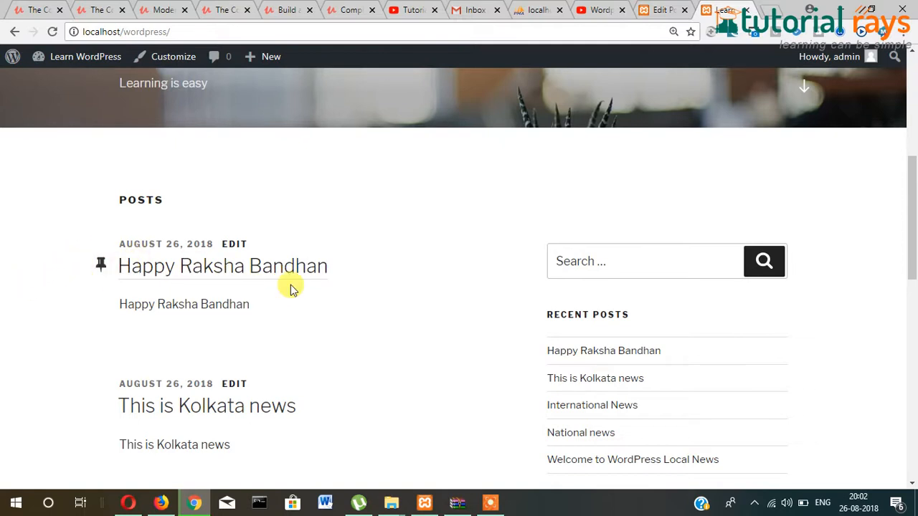
click(655, 8)
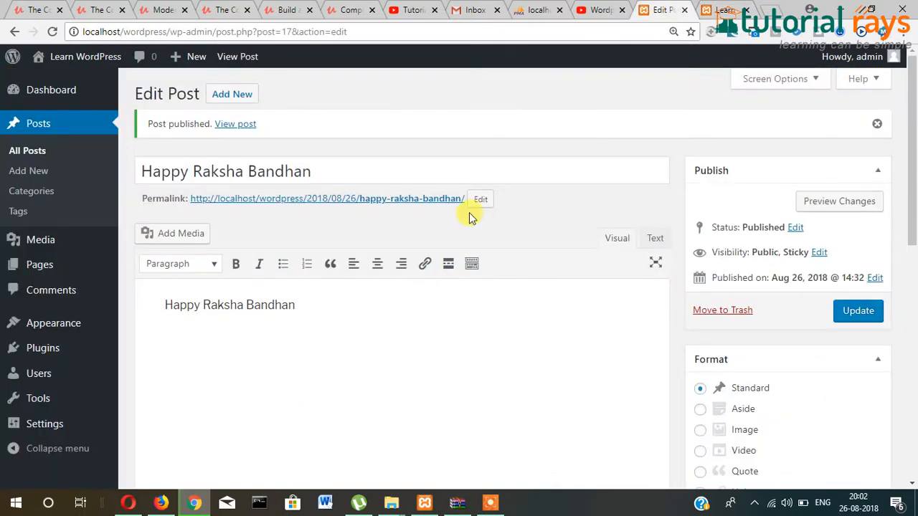
- Create and publish a post with 'This is another article' as title and body
click(231, 94)
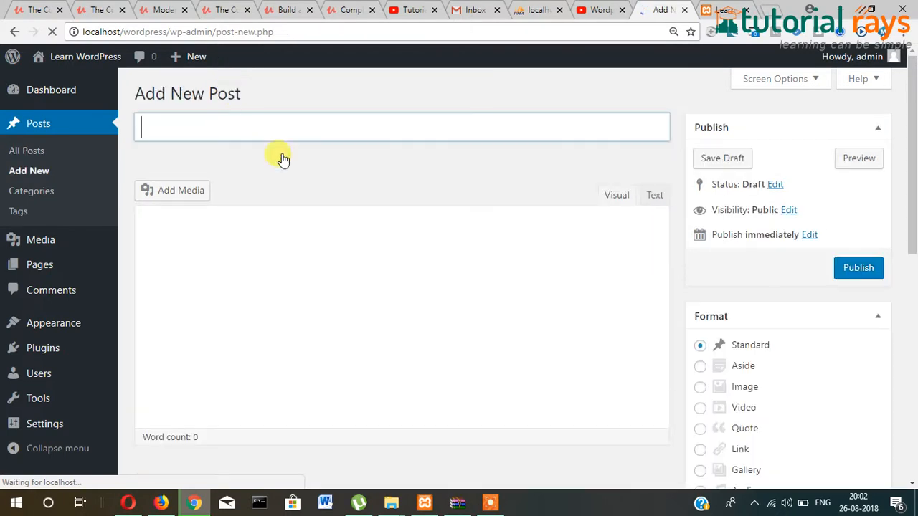
click(263, 124)
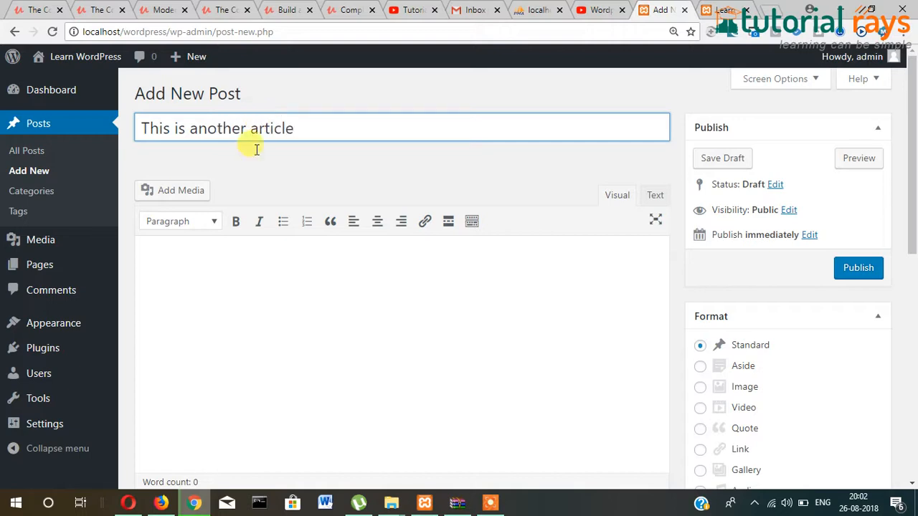
key(ctrl+a)
key(ctrl+c)
click(652, 261)
key(ctrl+v)
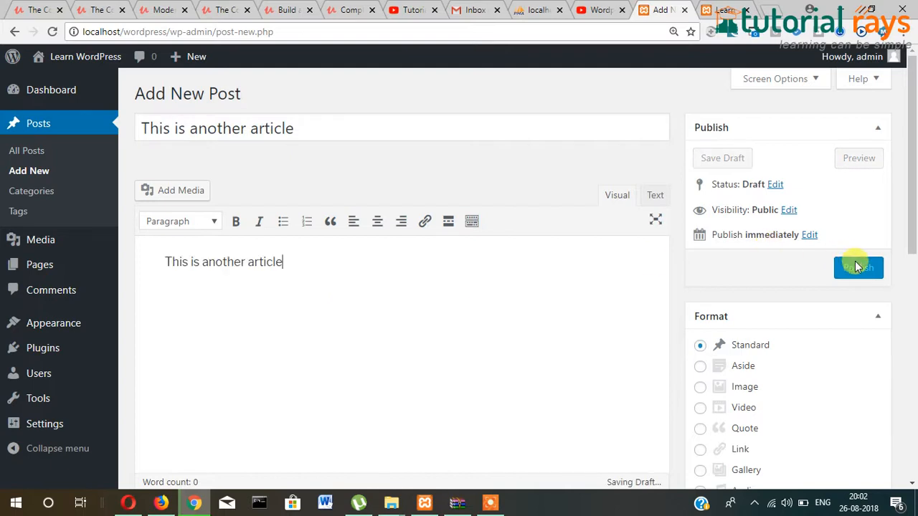
click(859, 273)
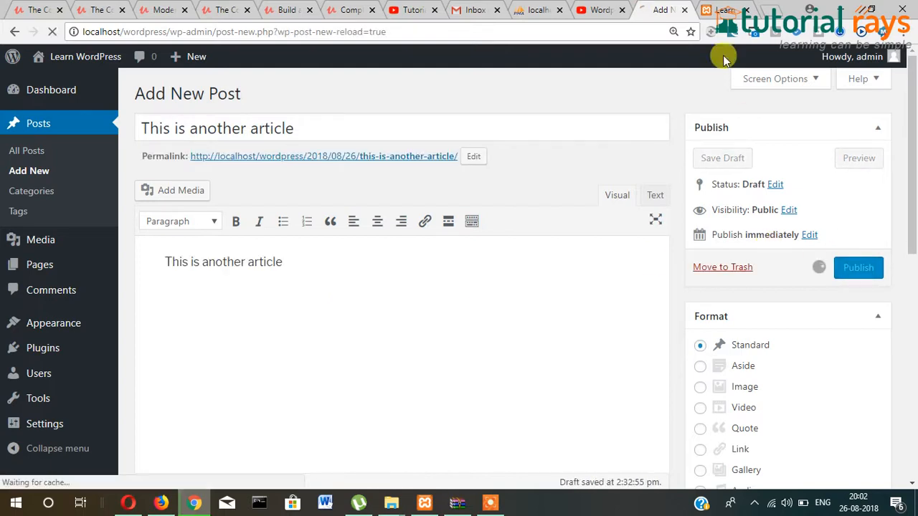
- Reload the front page to check it sits below the sticky Happy Raksha Bandhan post
click(720, 8)
scroll(430, 248, up, 2)
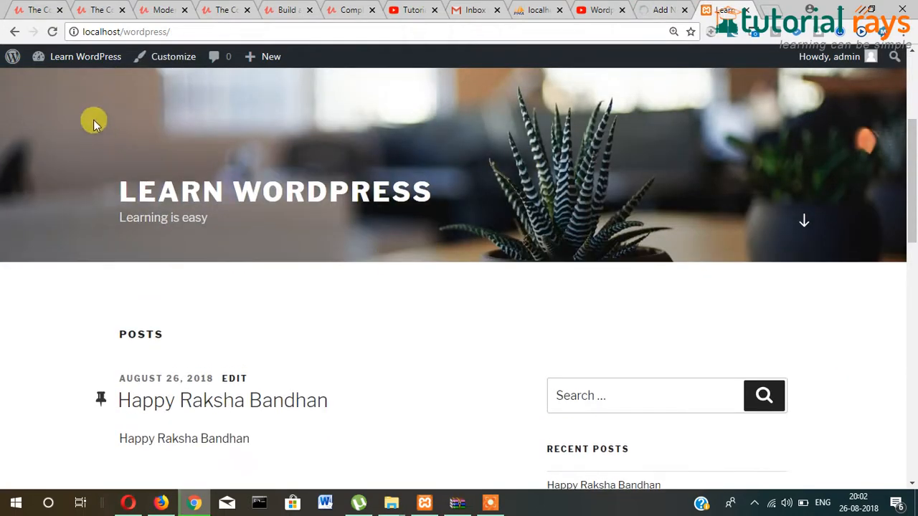
click(44, 32)
scroll(48, 305, down, 2)
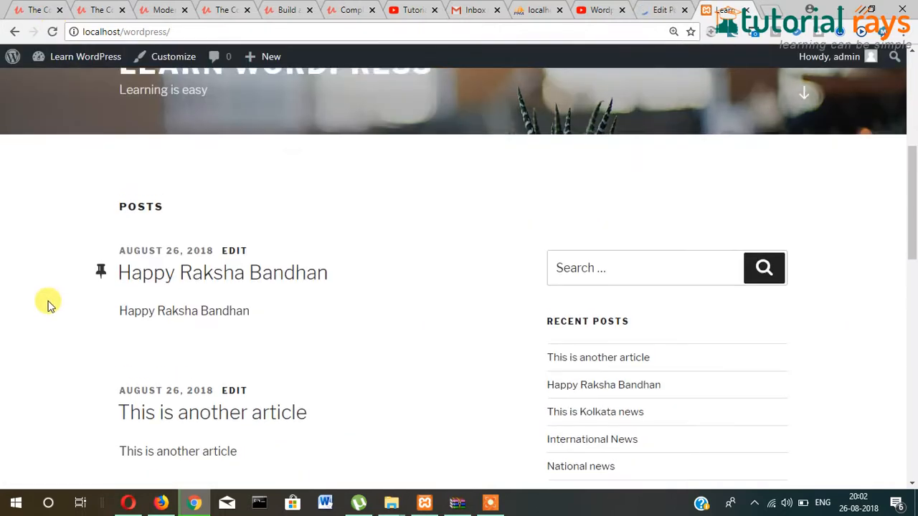
drag(359, 271, 71, 267)
click(64, 290)
scroll(84, 293, down, 2)
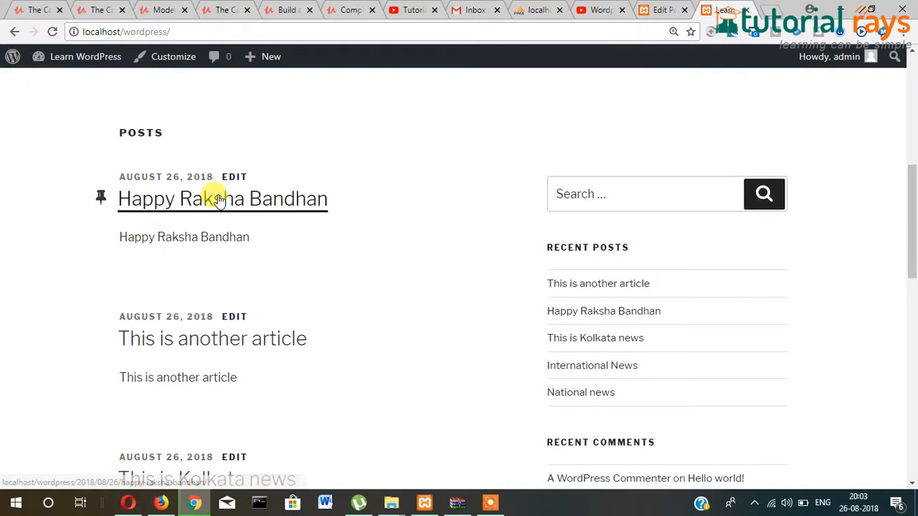
scroll(185, 271, down, 1)
drag(109, 208, 345, 262)
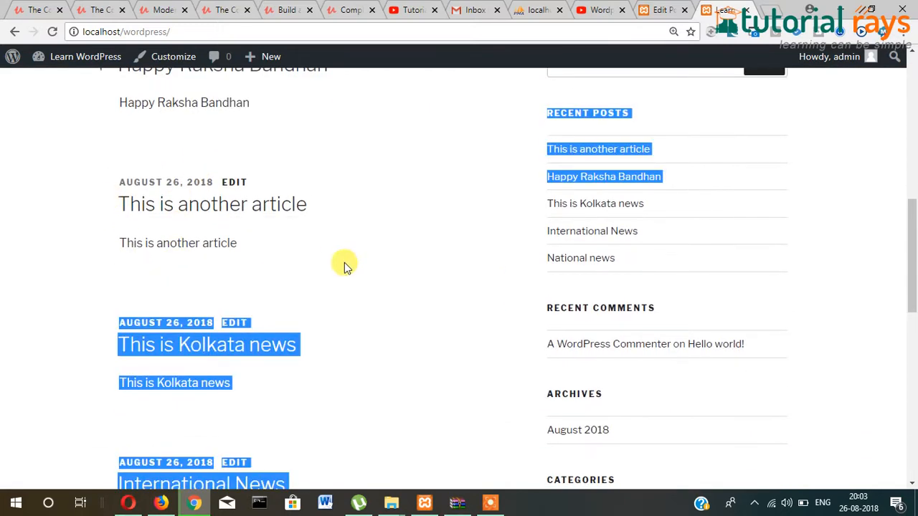
click(23, 245)
scroll(180, 280, up, 1)
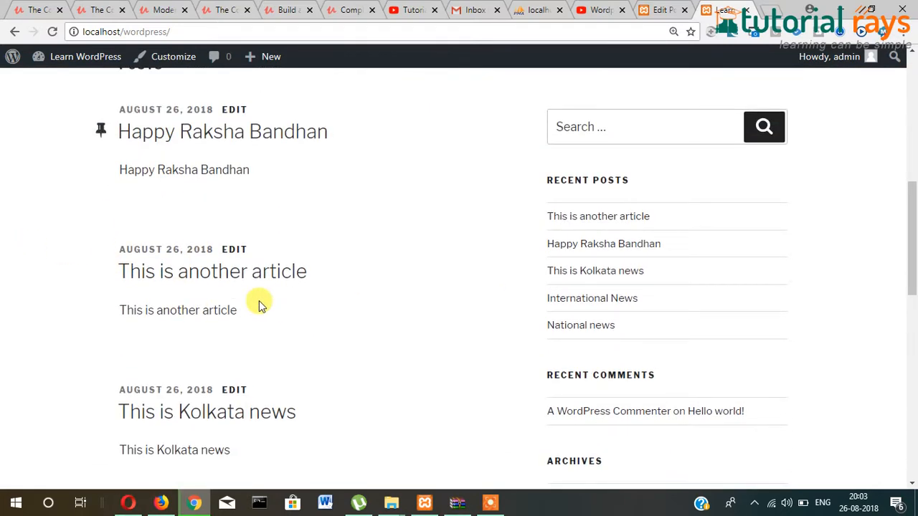
scroll(100, 323, up, 1)
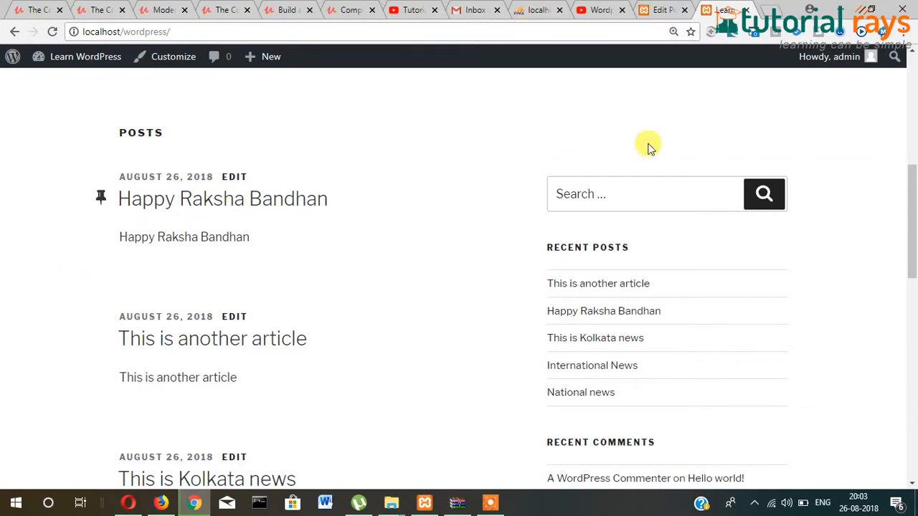
click(661, 10)
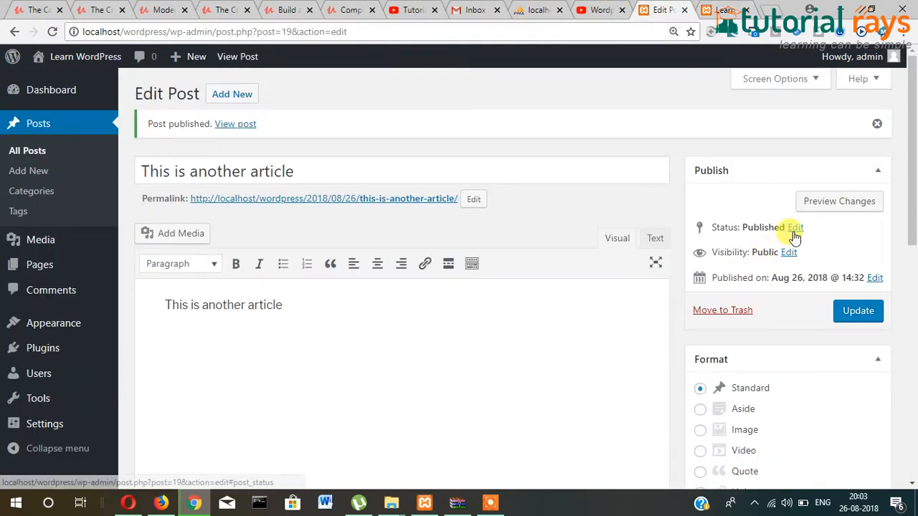
- Review the Status and Visibility options, then start a new post titled 'This is my family'
click(793, 229)
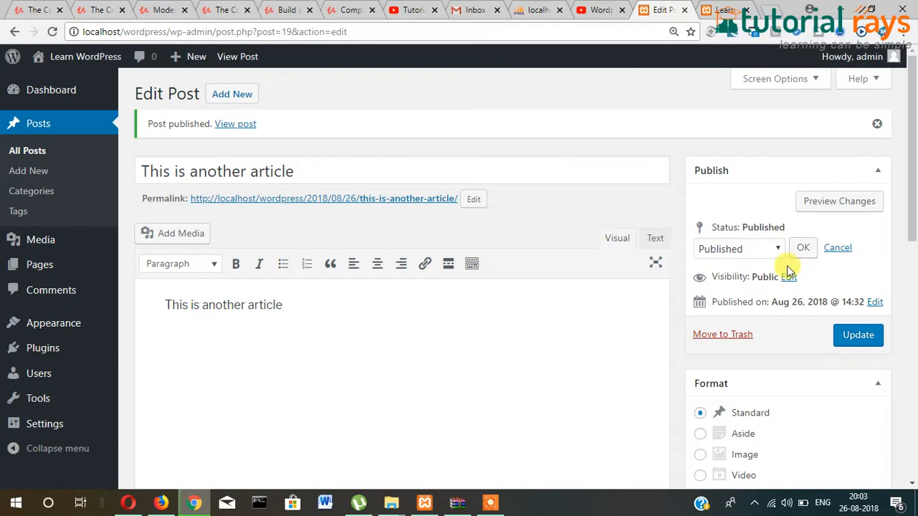
click(830, 248)
click(789, 254)
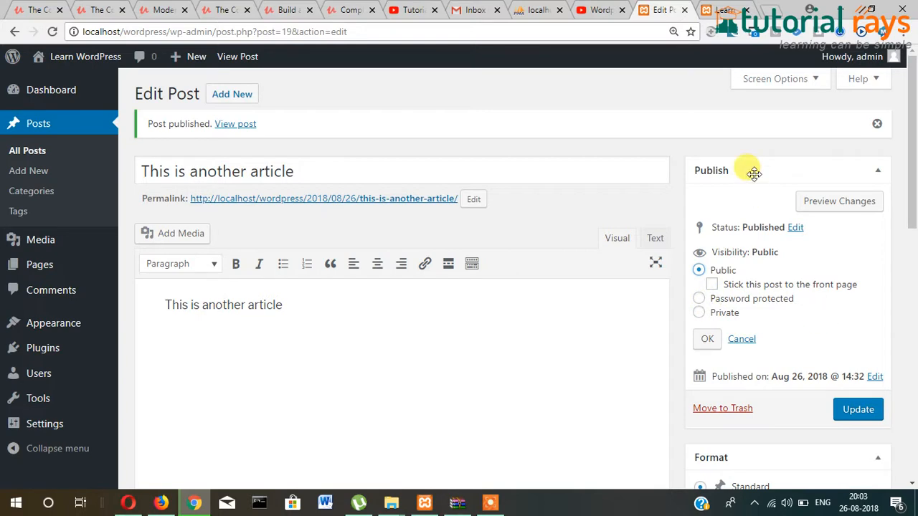
click(242, 101)
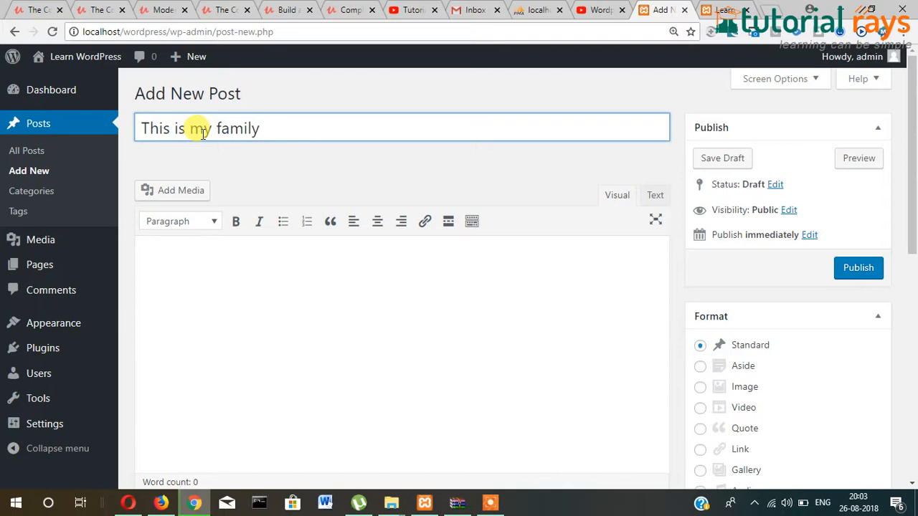
- Open Add Media's file picker and browse to the Windows (C:) drive
click(228, 315)
click(189, 194)
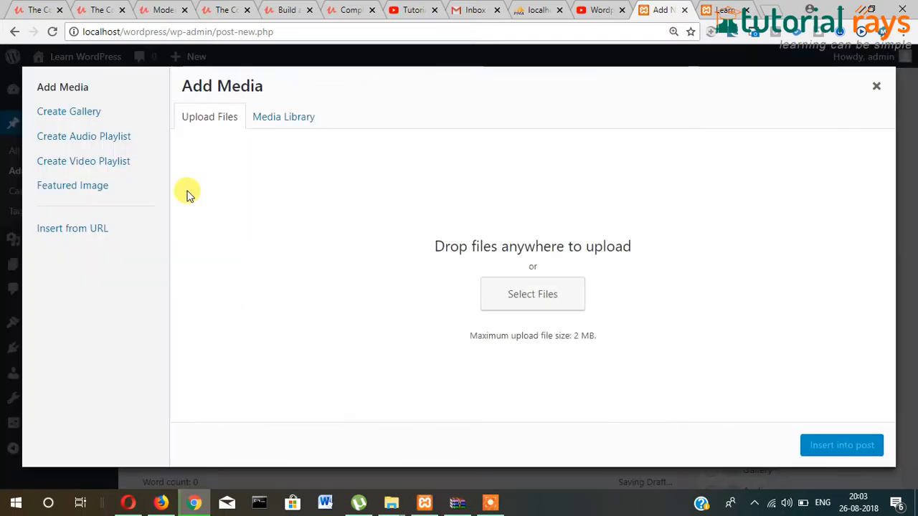
click(539, 305)
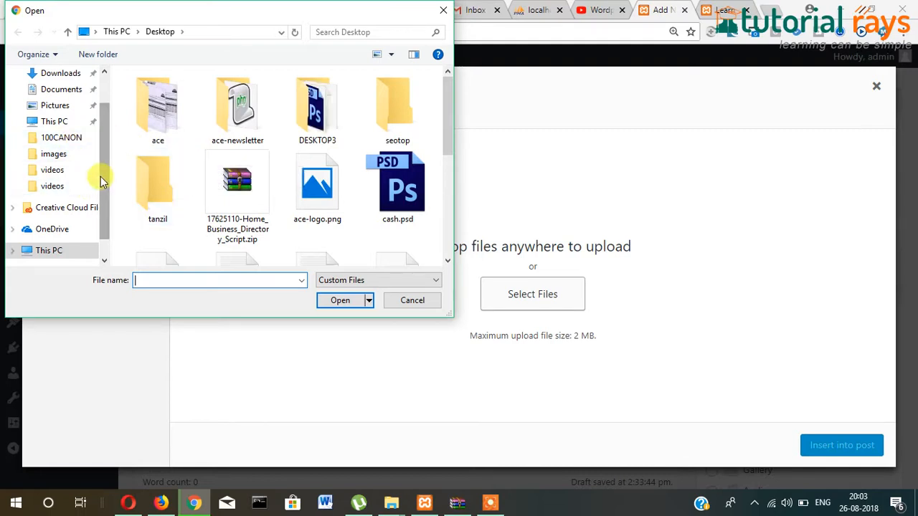
scroll(102, 163, up, 1)
click(60, 141)
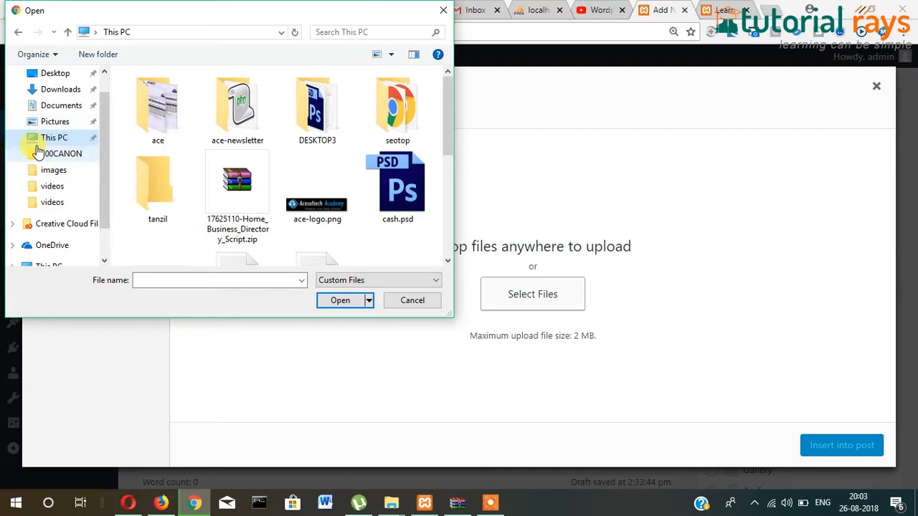
scroll(106, 148, down, 1)
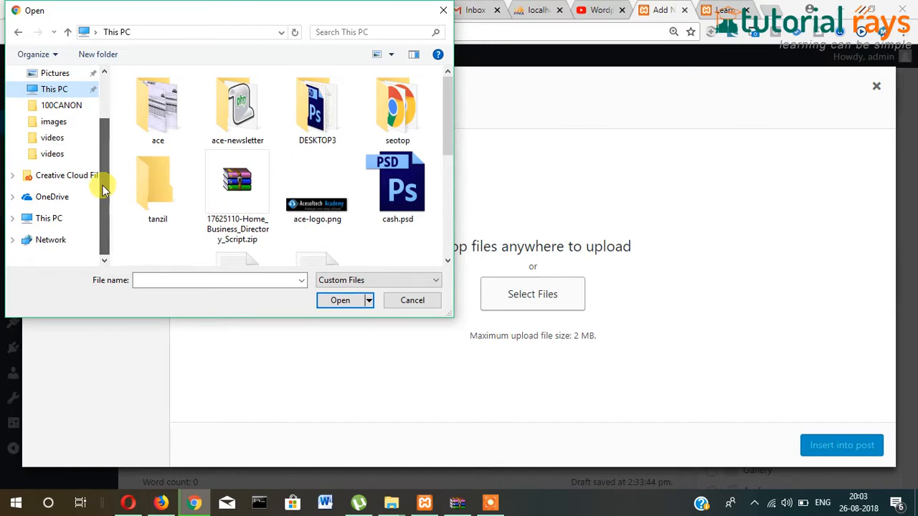
click(35, 218)
click(14, 218)
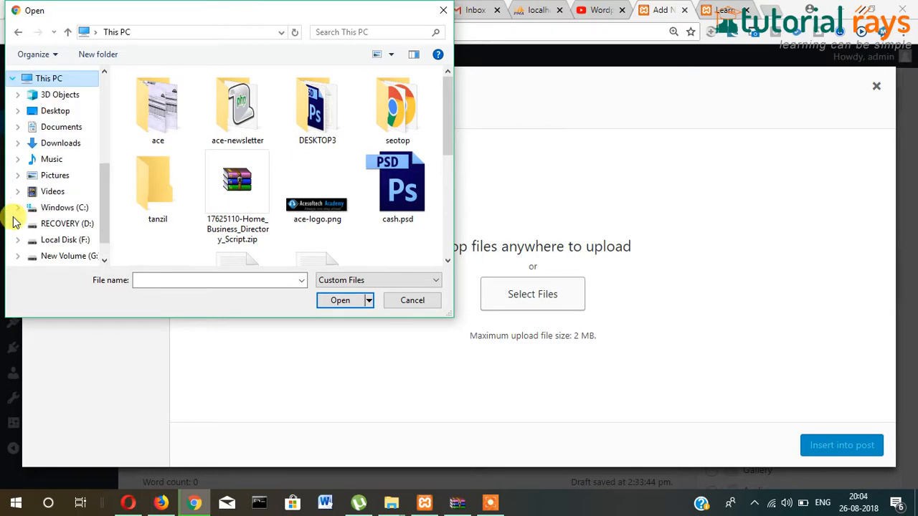
click(67, 207)
- Upload img0.jpg from C:\Windows\Web\Wallpaper\Windows to the media library
click(170, 140)
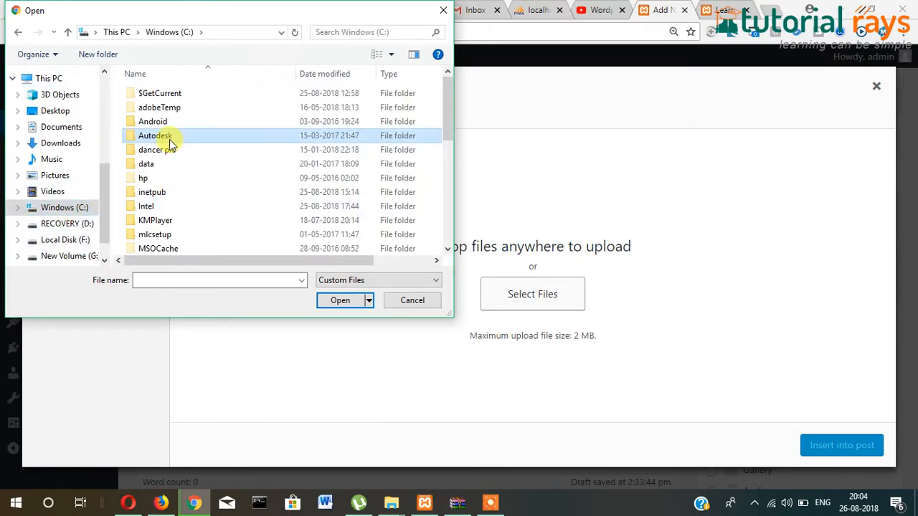
key(w)
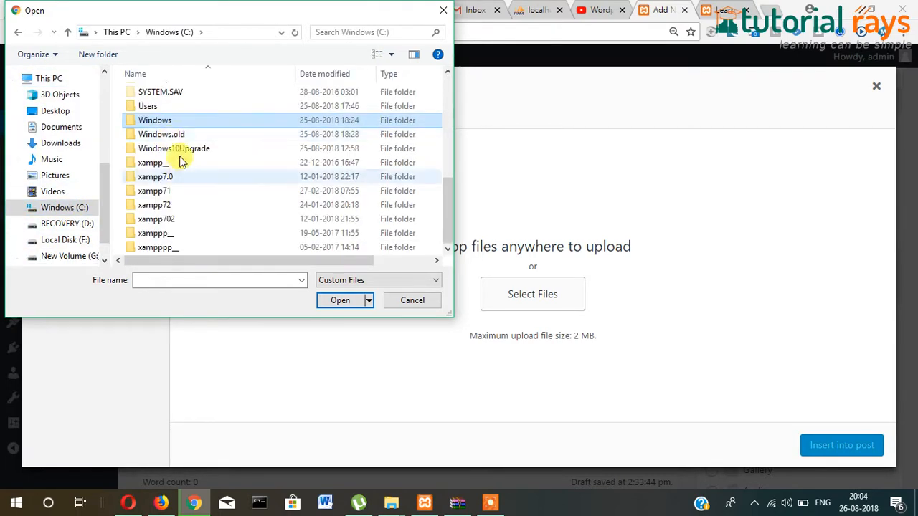
double_click(162, 121)
key(w)
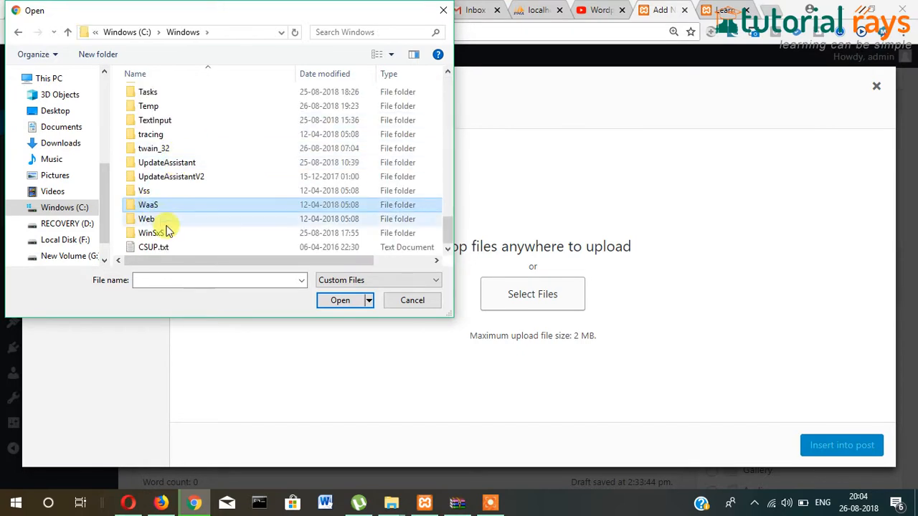
double_click(147, 219)
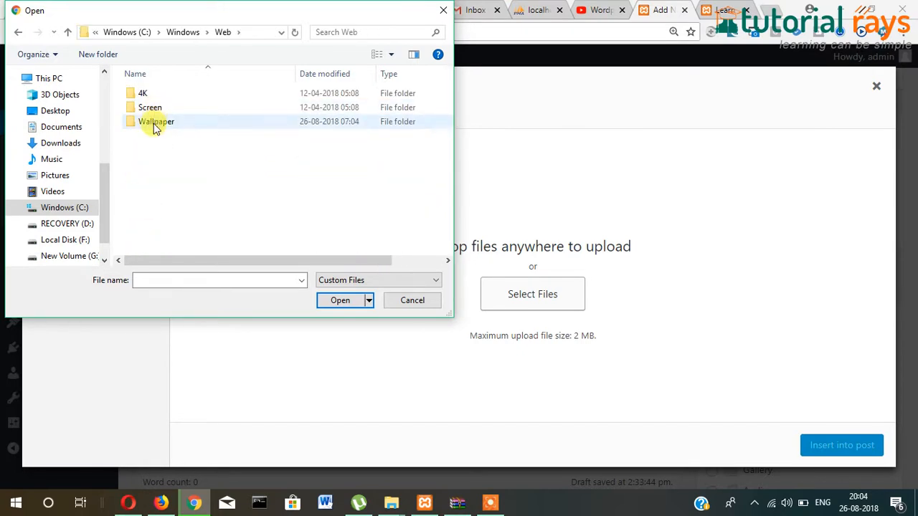
double_click(154, 123)
double_click(154, 120)
click(159, 115)
click(341, 300)
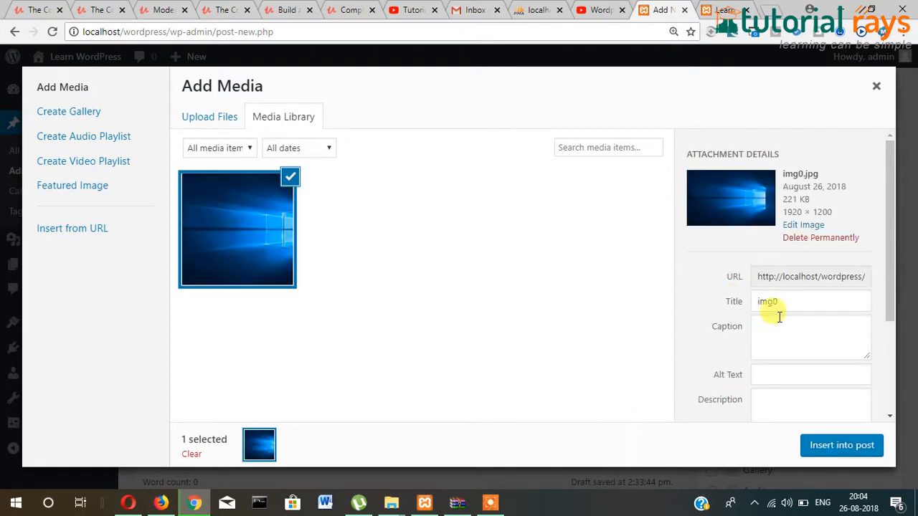
- Insert the uploaded image into the family photo post and publish it
click(841, 446)
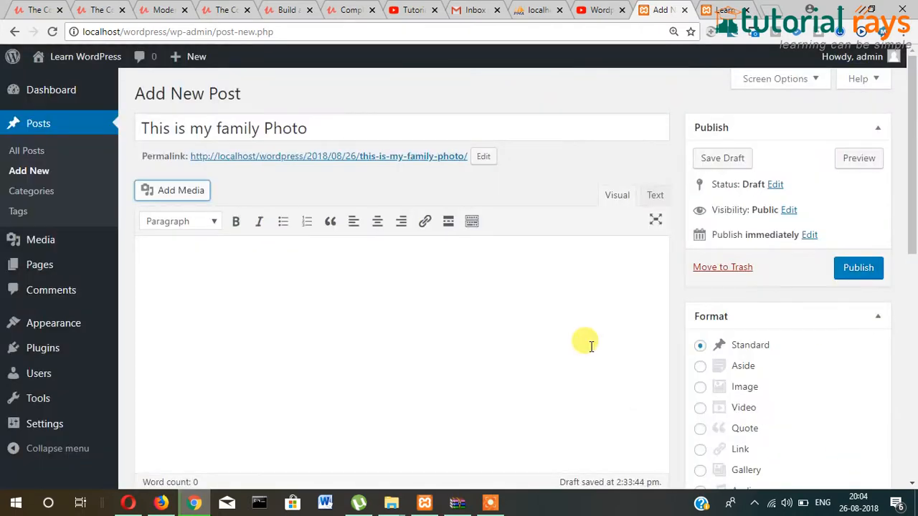
click(864, 273)
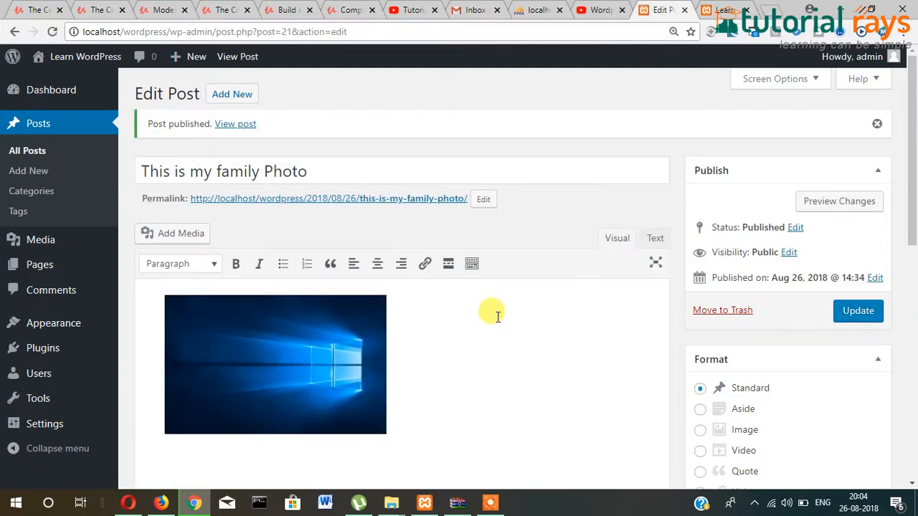
scroll(646, 280, down, 1)
- Make the post password protected, update it, and view the site's front page
click(789, 185)
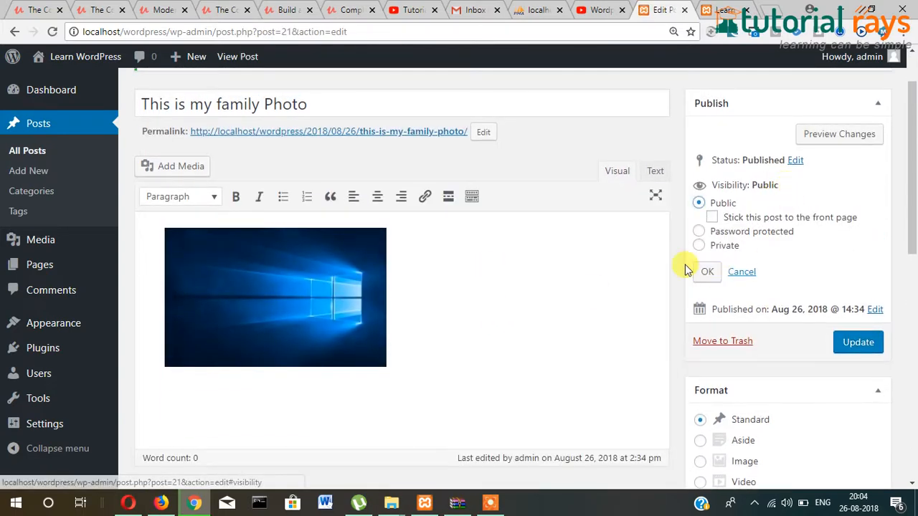
click(698, 229)
click(730, 250)
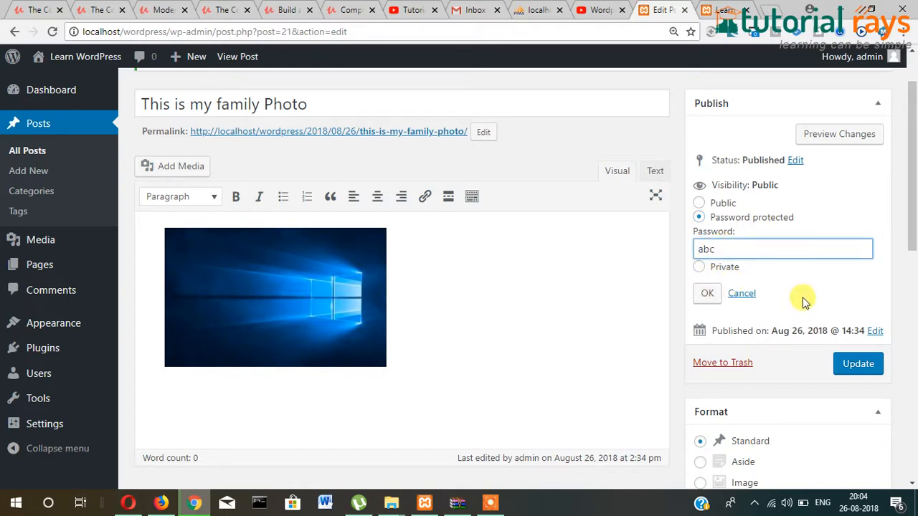
click(707, 293)
click(861, 255)
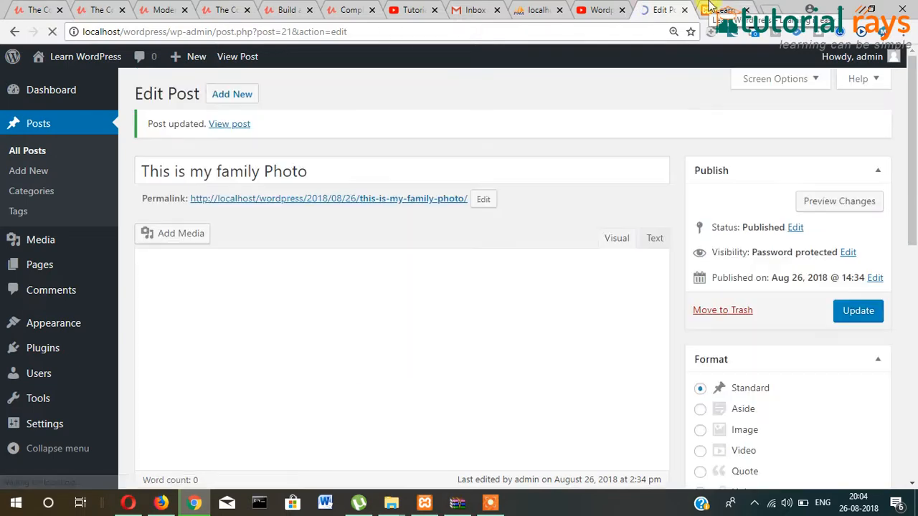
click(709, 5)
scroll(261, 114, up, 5)
- Reload the front page and open the protected family photo post
click(51, 32)
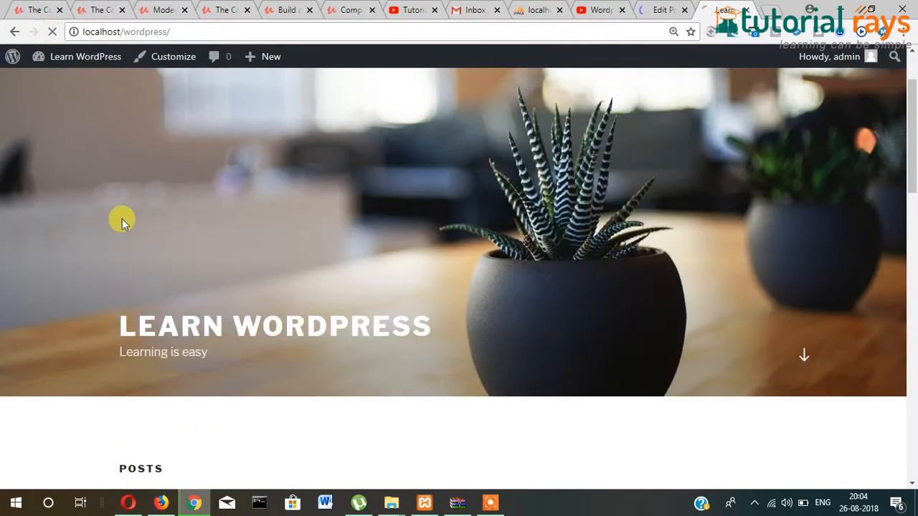
scroll(122, 219, down, 4)
scroll(37, 232, down, 3)
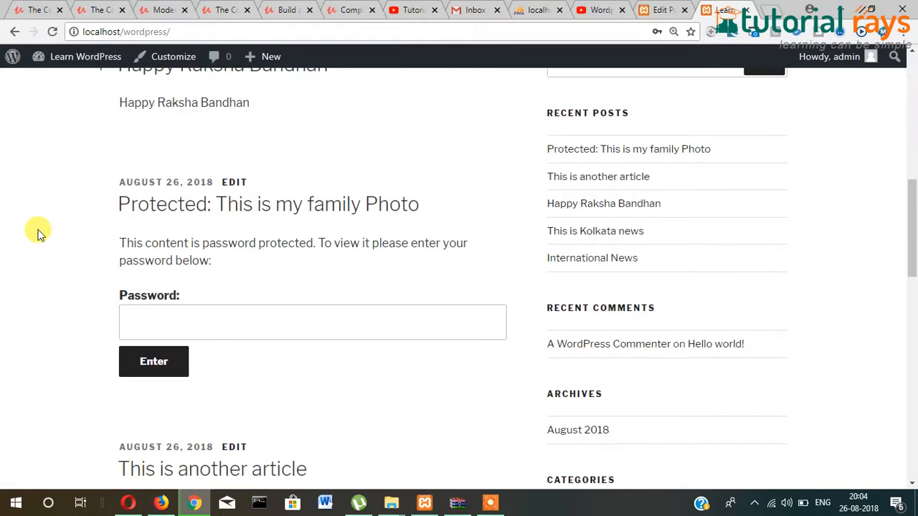
scroll(97, 282, down, 1)
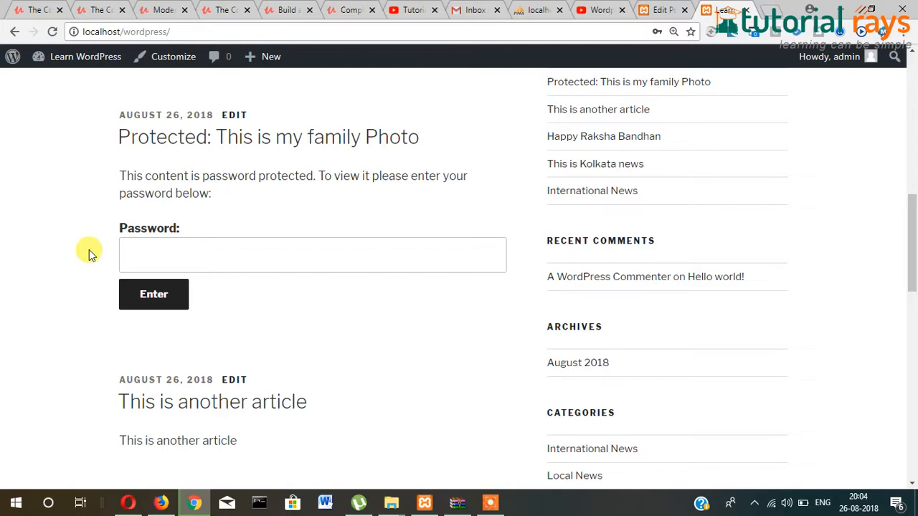
click(287, 138)
click(357, 32)
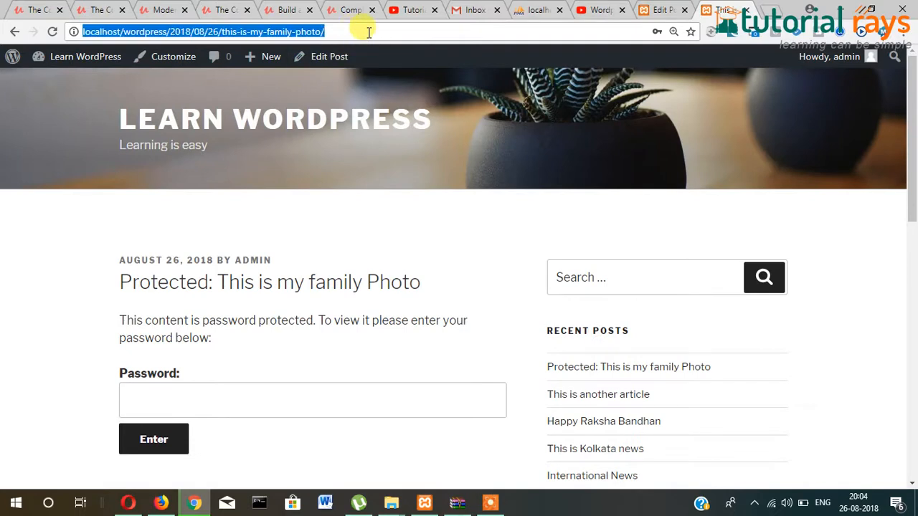
- Enter the post's password to unlock the family photo post and show its image
click(250, 398)
click(204, 400)
text(1)
key(BackSpace)
key(BackSpace)
key(BackSpace)
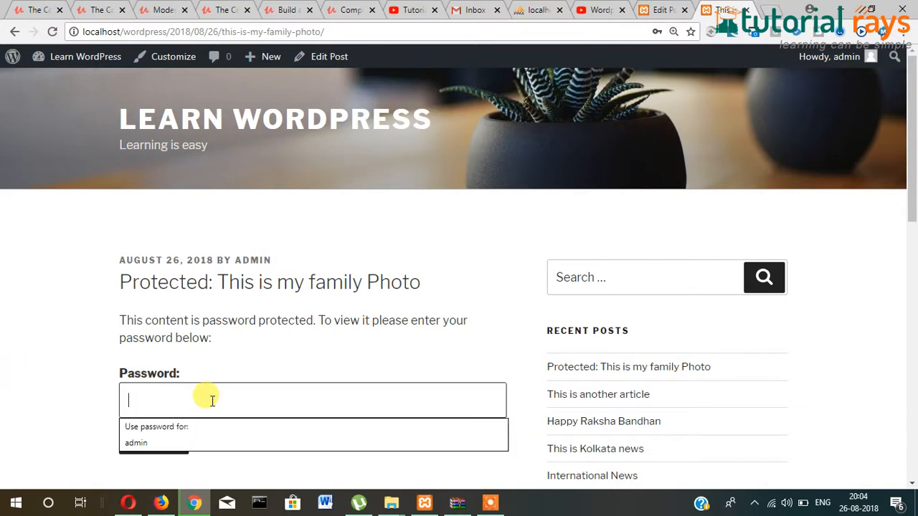
text(12)
drag(175, 395, 108, 375)
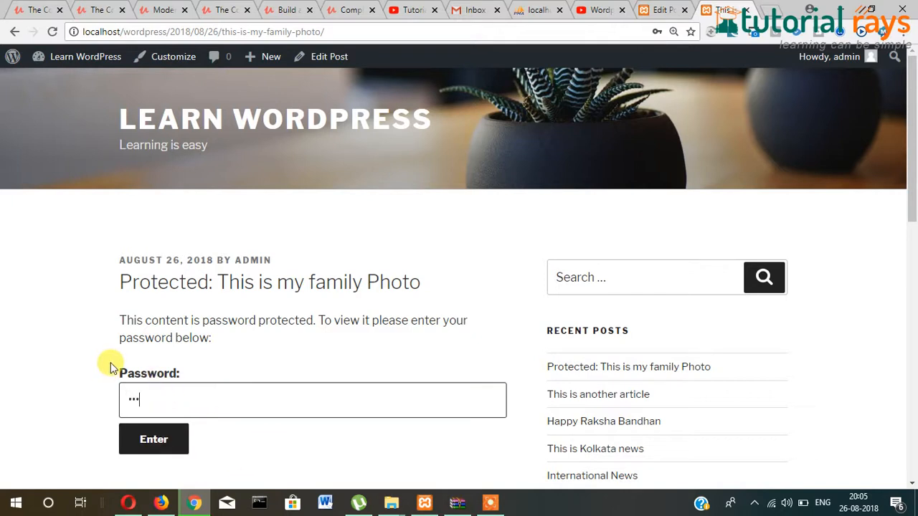
key(BackSpace)
text(12)
click(153, 440)
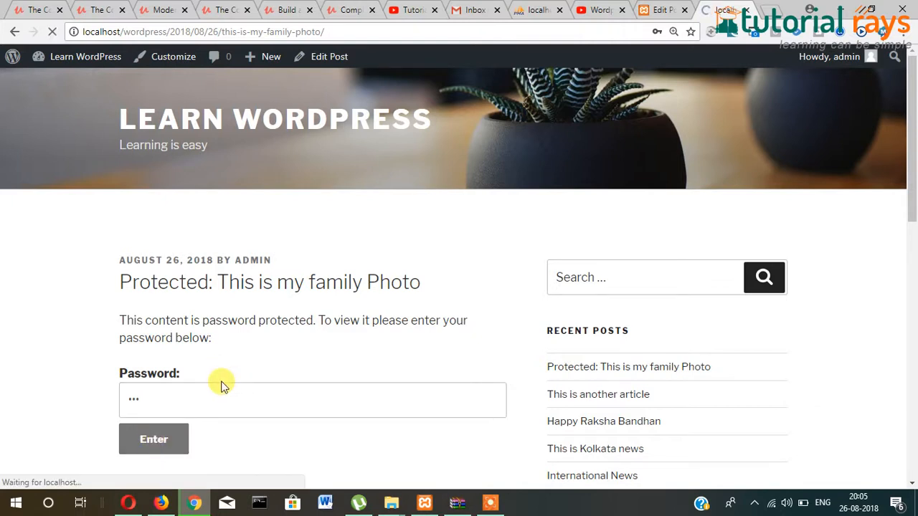
- Decline Chrome's save-password prompt and return to the post editor
scroll(185, 408, down, 3)
scroll(183, 409, up, 2)
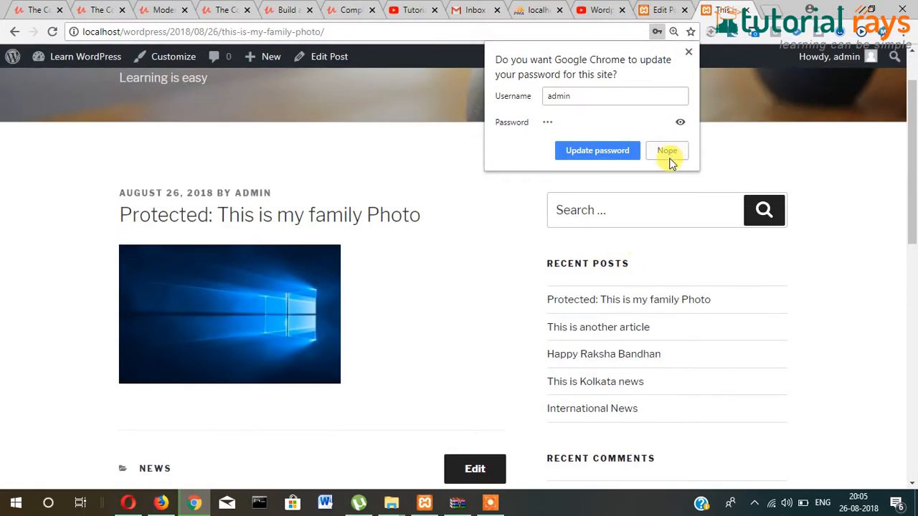
click(668, 152)
scroll(245, 303, up, 1)
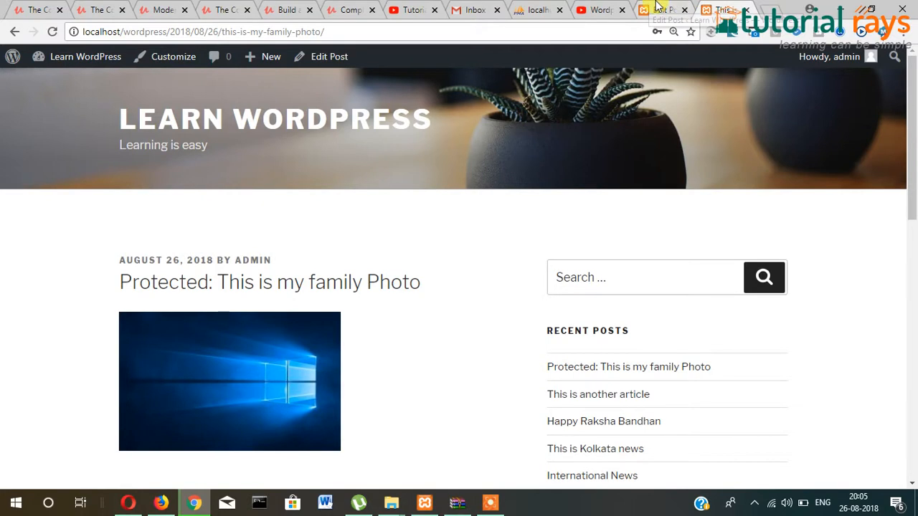
click(657, 9)
scroll(784, 311, down, 1)
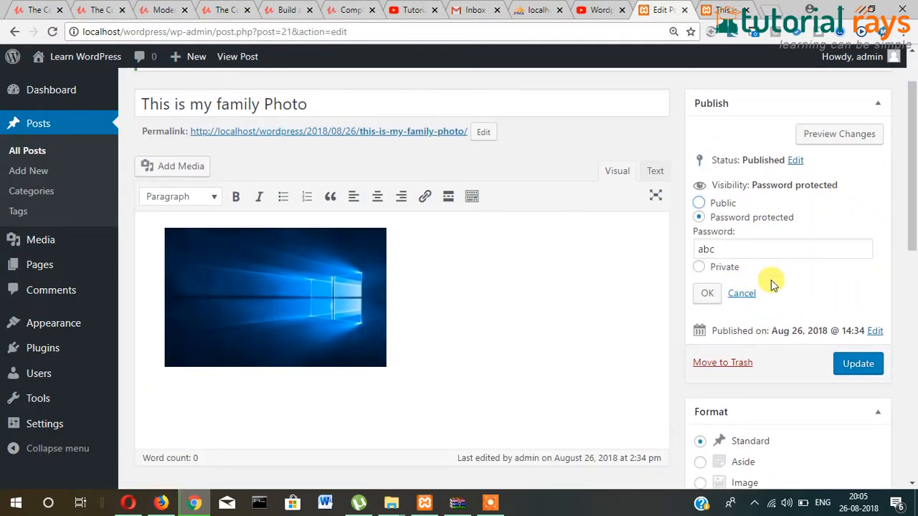
- Review the current post's visibility options, then begin a new post from Posts > Add New
click(746, 295)
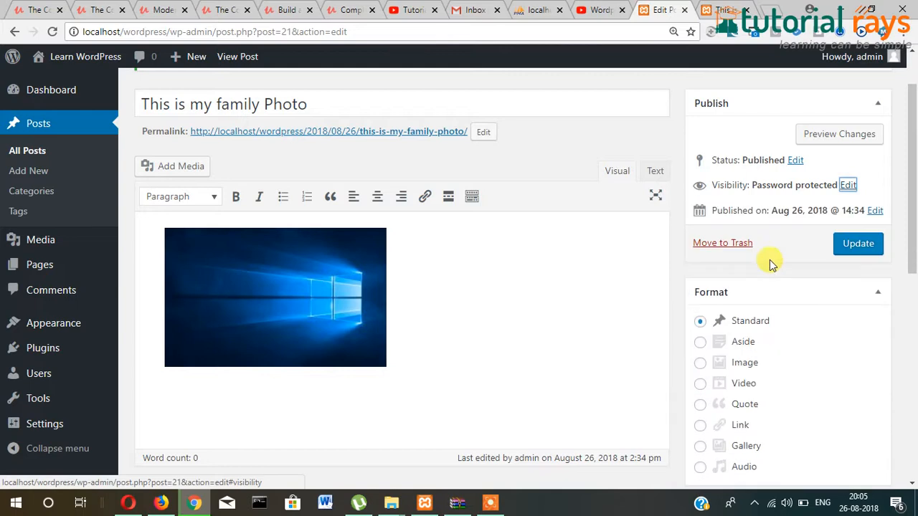
click(846, 185)
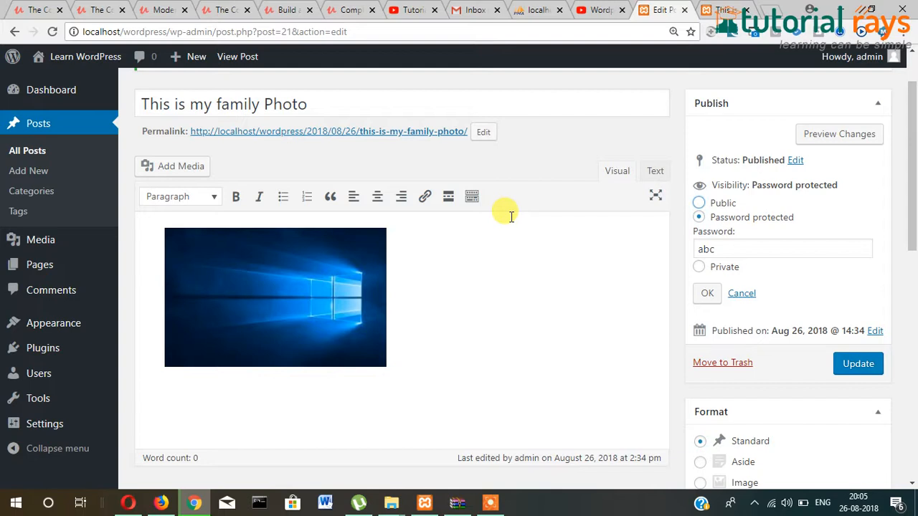
scroll(482, 267, up, 1)
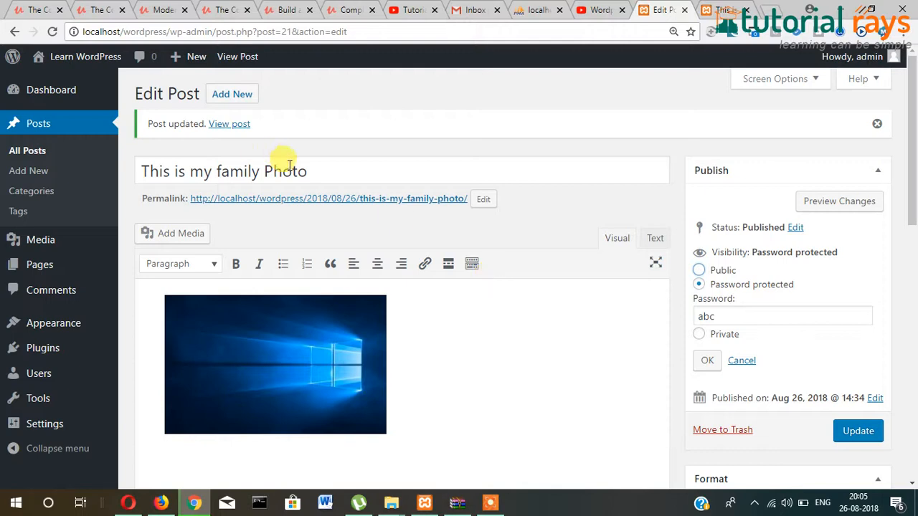
click(240, 97)
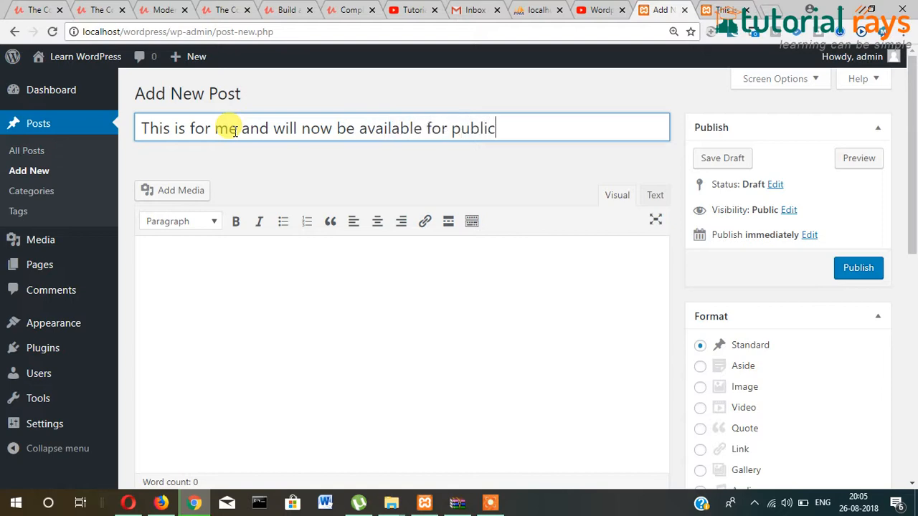
- Copy the title sentence into the new post's body
key(ctrl+a)
key(ctrl+c)
click(197, 316)
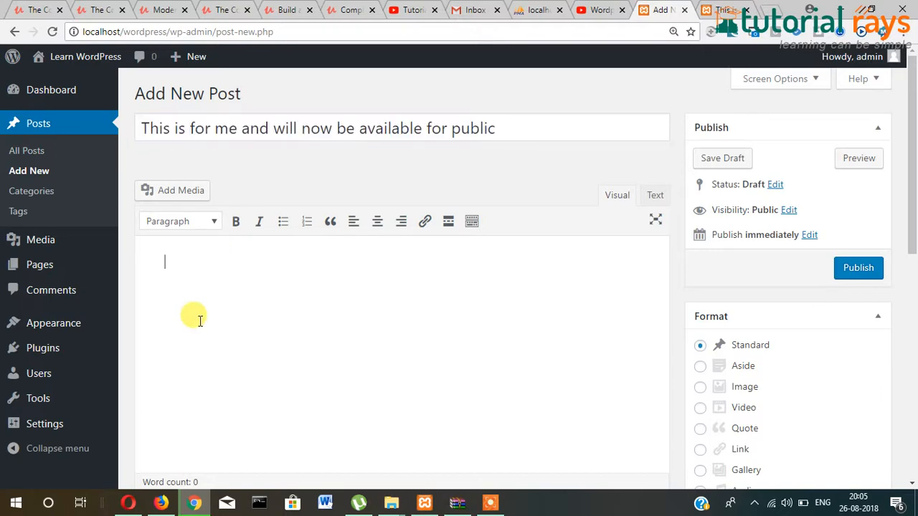
key(ctrl+v)
key(ctrl+v)
key(ctrl+v)
key(ctrl+v)
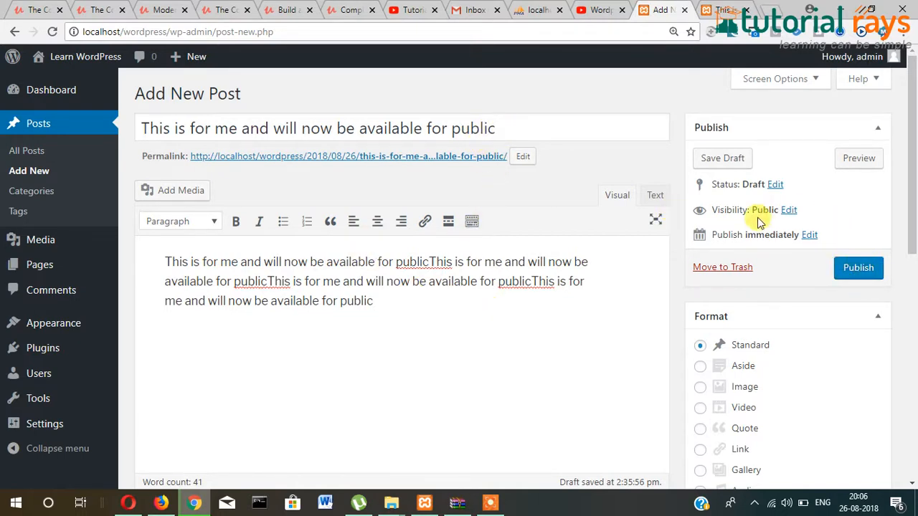
- Publish the post with Private visibility
click(790, 210)
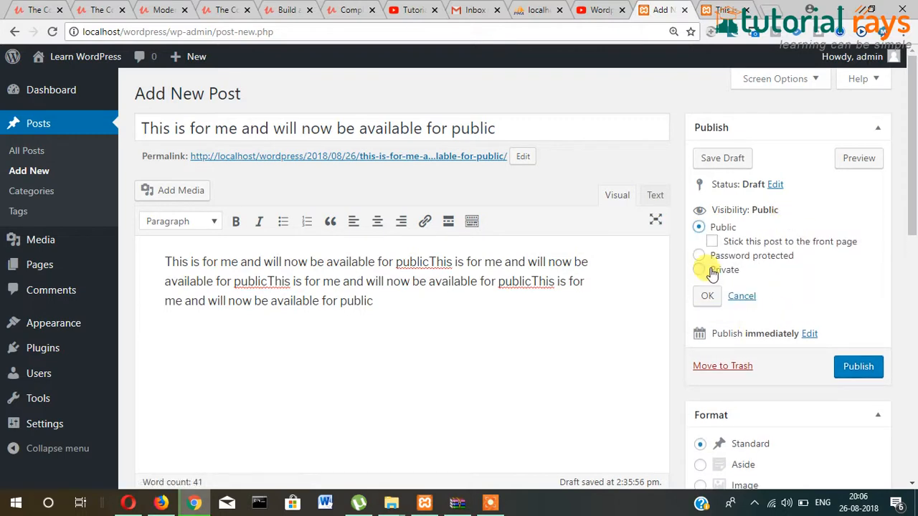
click(699, 270)
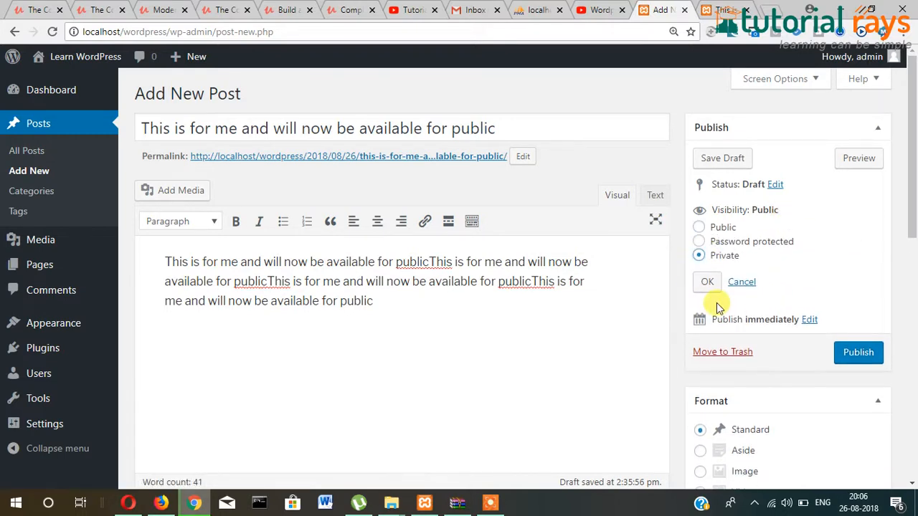
click(708, 283)
click(858, 268)
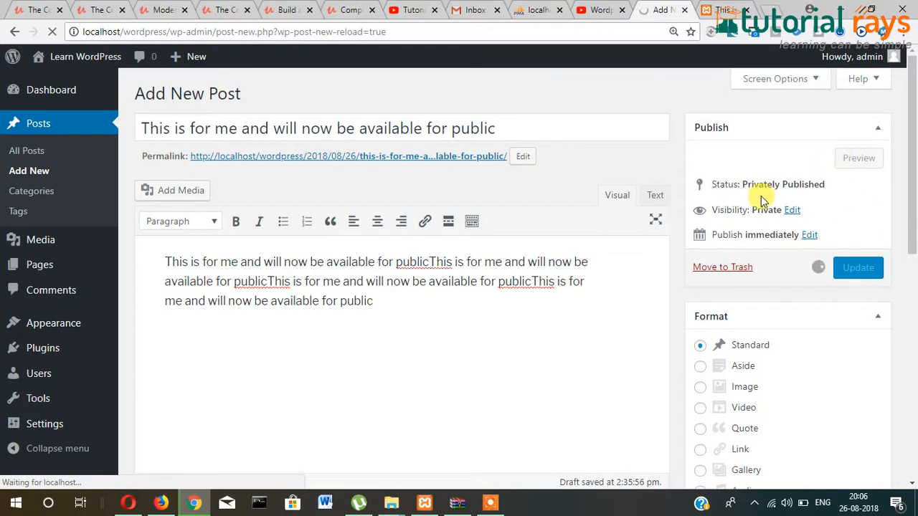
click(724, 10)
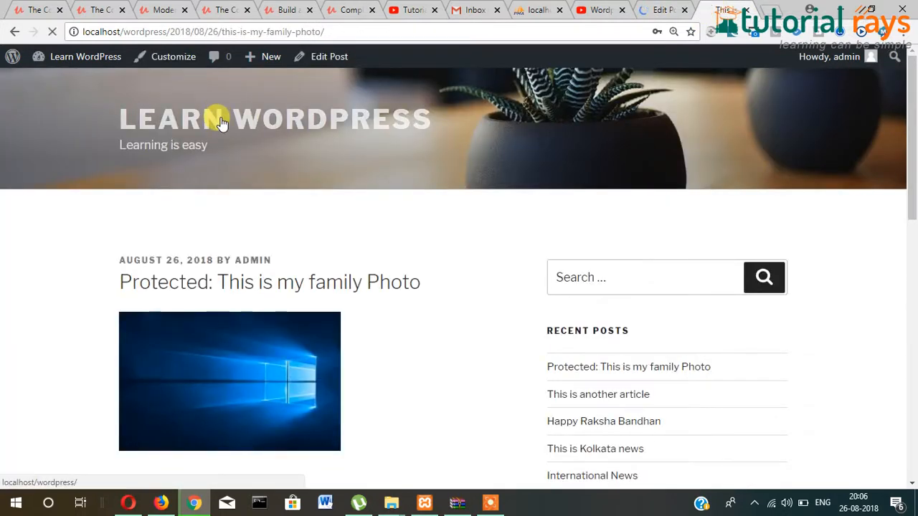
- Scroll the home page to find the Private post below the sticky Happy Raksha Bandhan post
scroll(83, 194, down, 5)
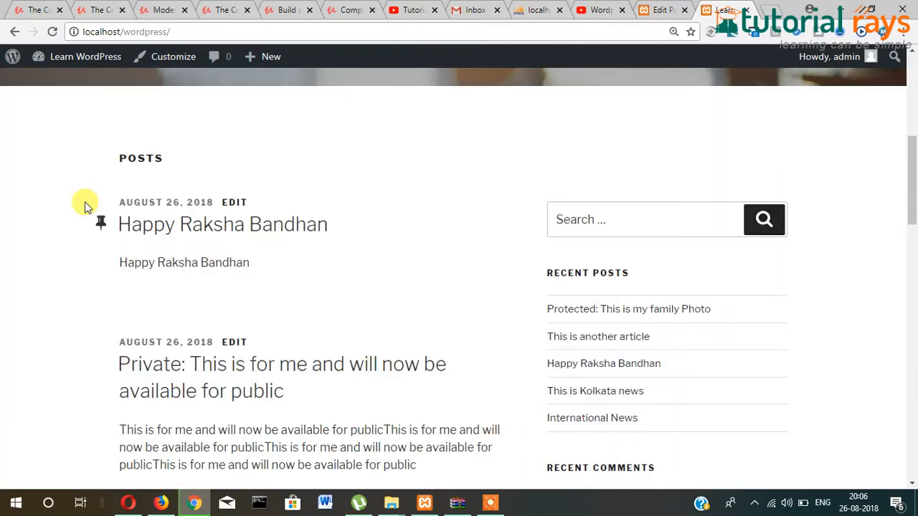
scroll(187, 237, down, 2)
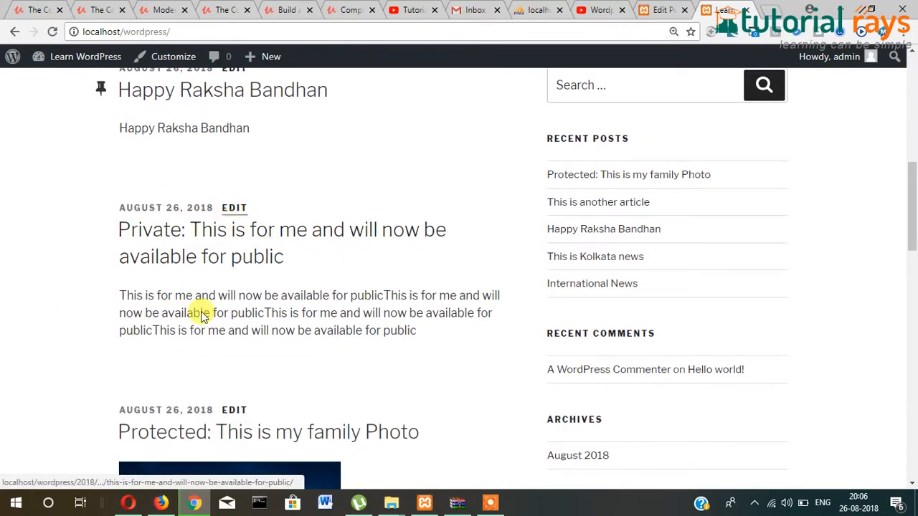
drag(135, 296, 383, 330)
click(425, 331)
mouse_move(117, 297)
mouse_down()
mouse_move(384, 350)
mouse_move(246, 304)
mouse_move(125, 294)
mouse_up()
click(406, 342)
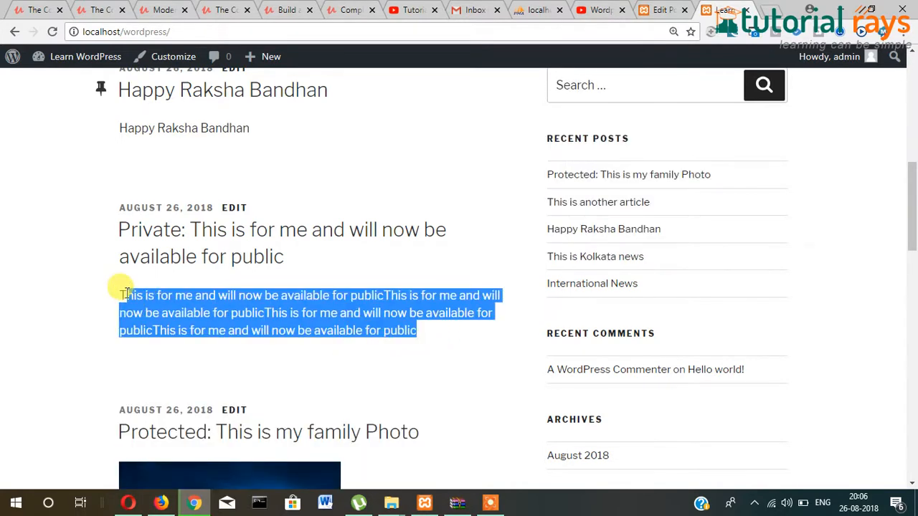
click(256, 327)
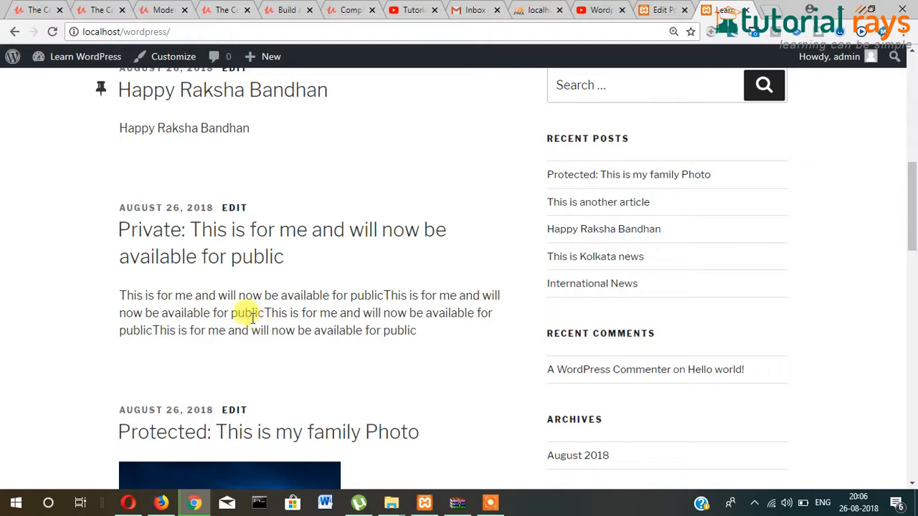
scroll(743, 256, up, 3)
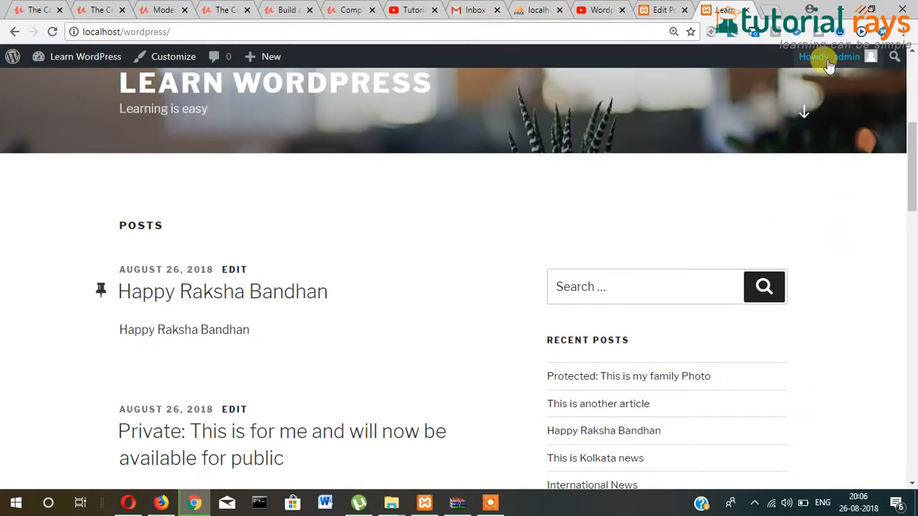
mouse_move(825, 57)
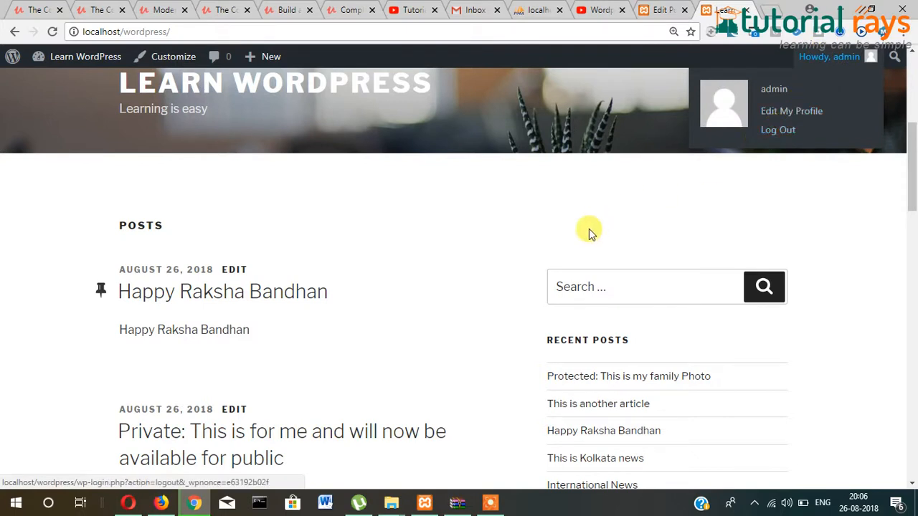
scroll(590, 231, down, 2)
- Log out and reload the home page as a visitor to confirm the private post is hidden
drag(155, 362, 360, 378)
click(870, 86)
mouse_move(850, 53)
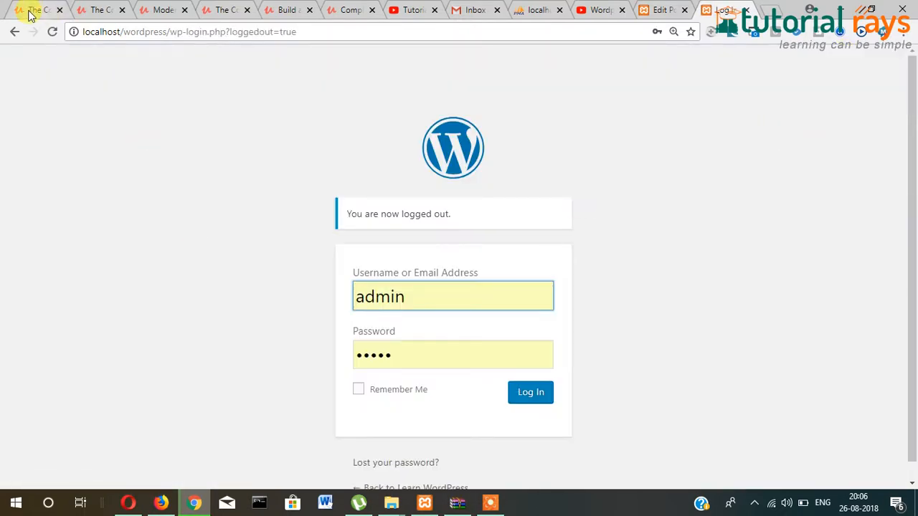
click(14, 32)
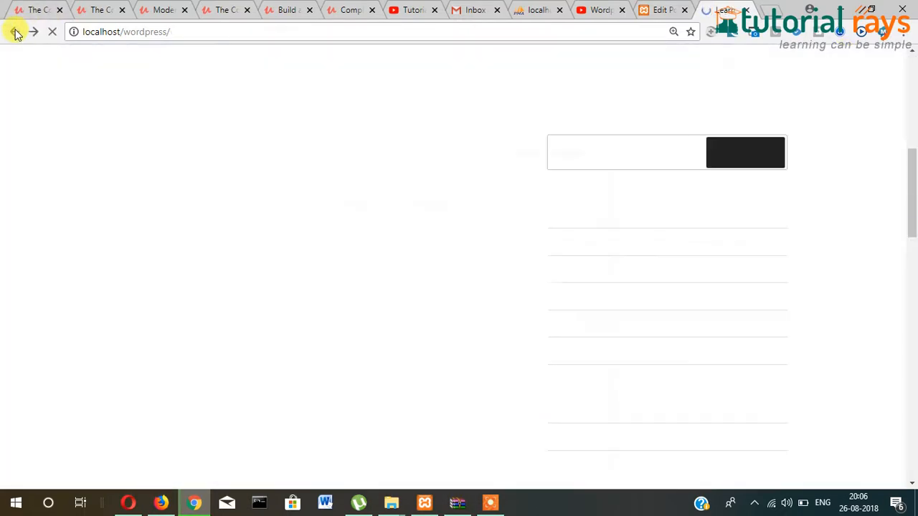
click(50, 32)
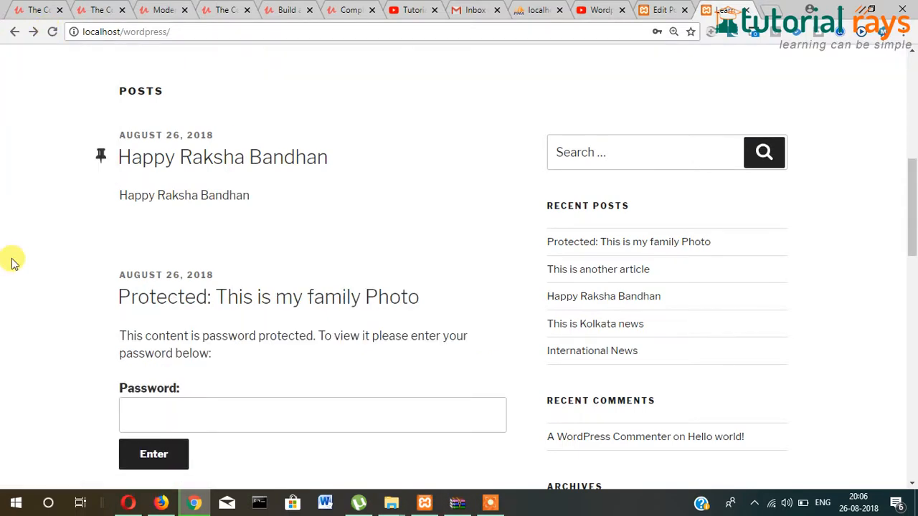
scroll(10, 264, down, 3)
scroll(11, 263, down, 3)
scroll(11, 263, up, 6)
scroll(11, 263, up, 6)
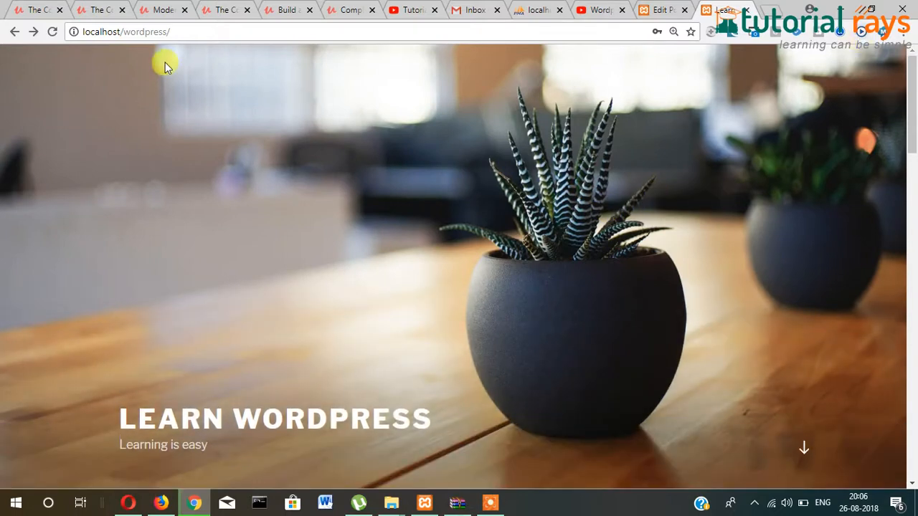
- Return to the WordPress admin through the wp address and log back in
click(204, 31)
click(207, 32)
text(wp)
key(Return)
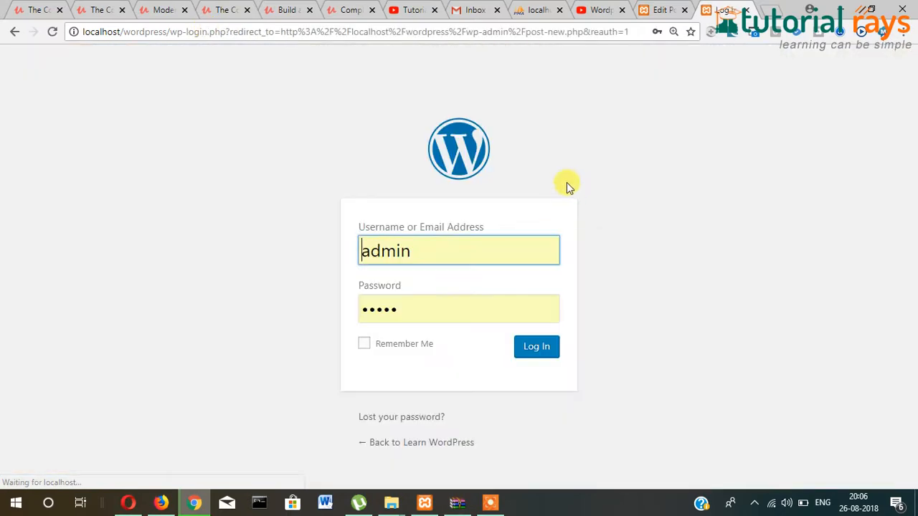
click(545, 350)
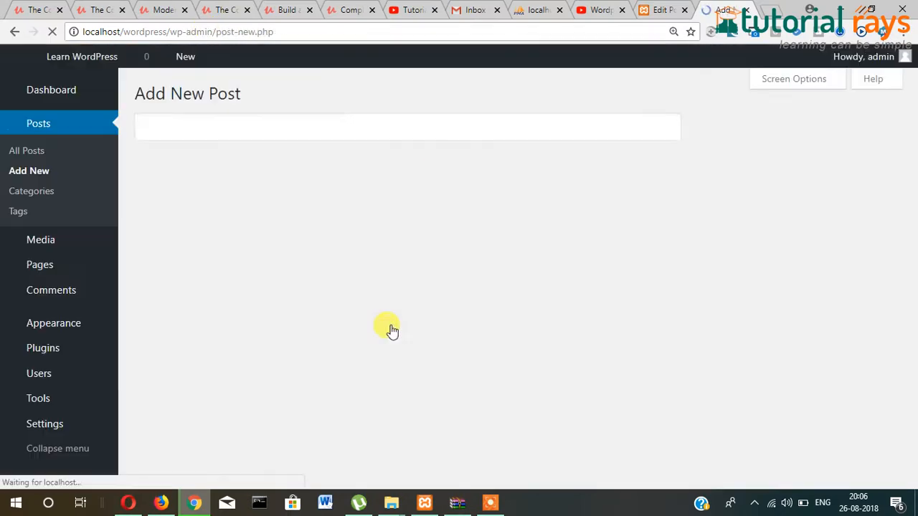
scroll(628, 359, down, 3)
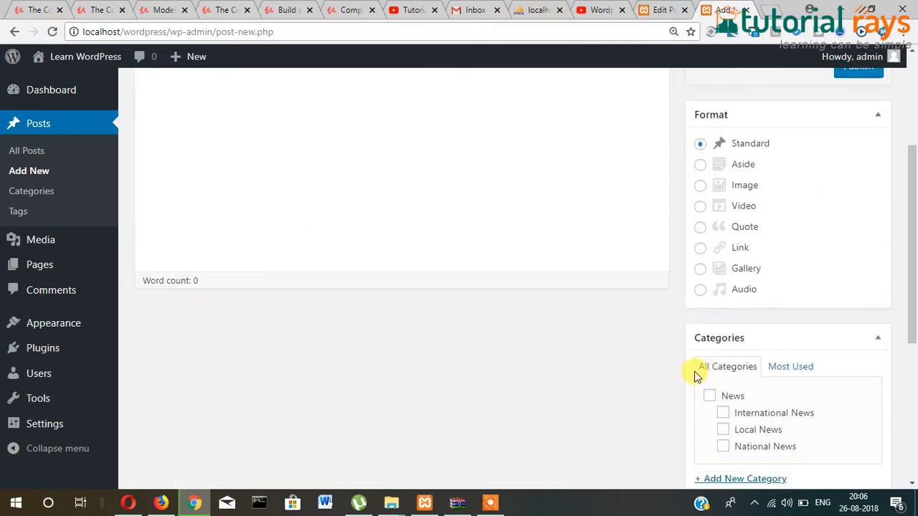
scroll(696, 371, up, 3)
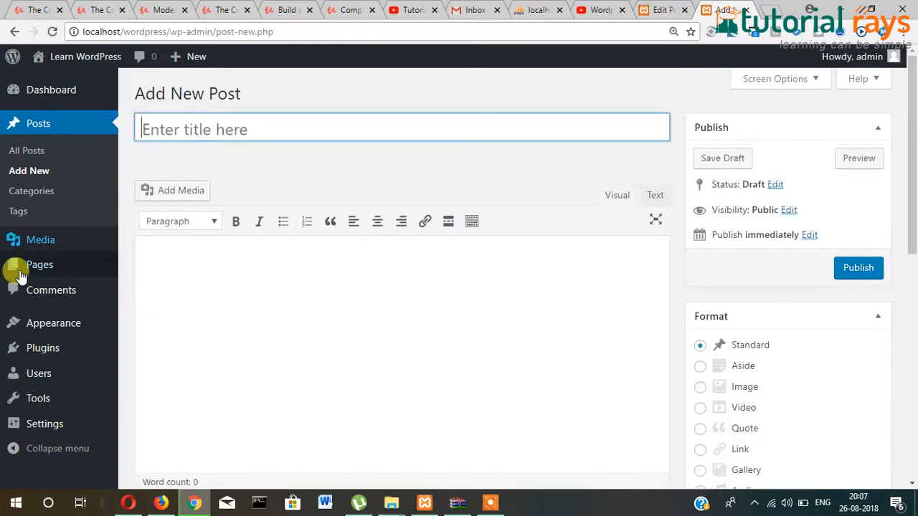
- Open 'This is another article' for editing and reveal its Aug 26, 2018 @ 14:32 publish date
click(28, 152)
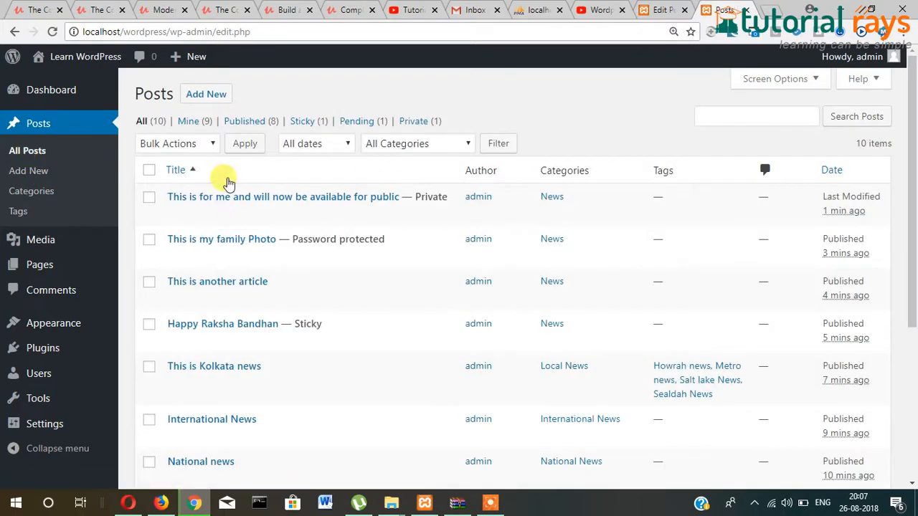
mouse_move(185, 213)
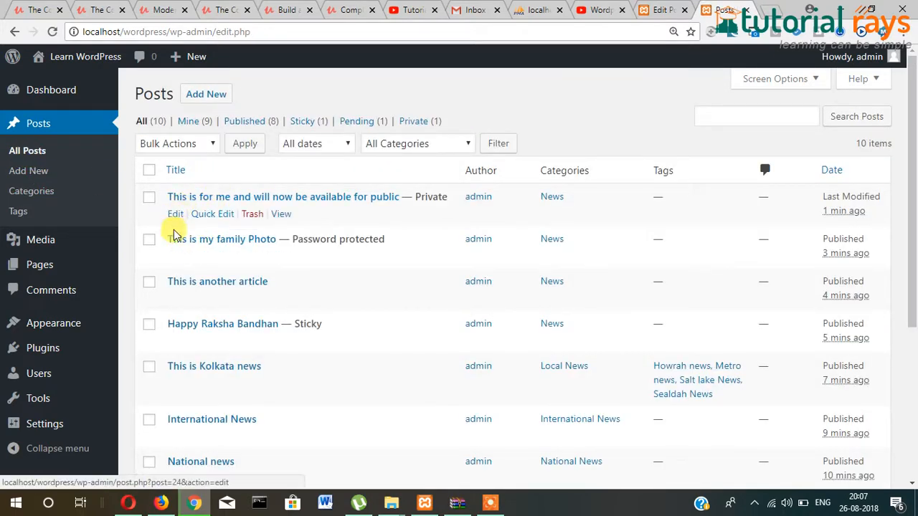
click(176, 301)
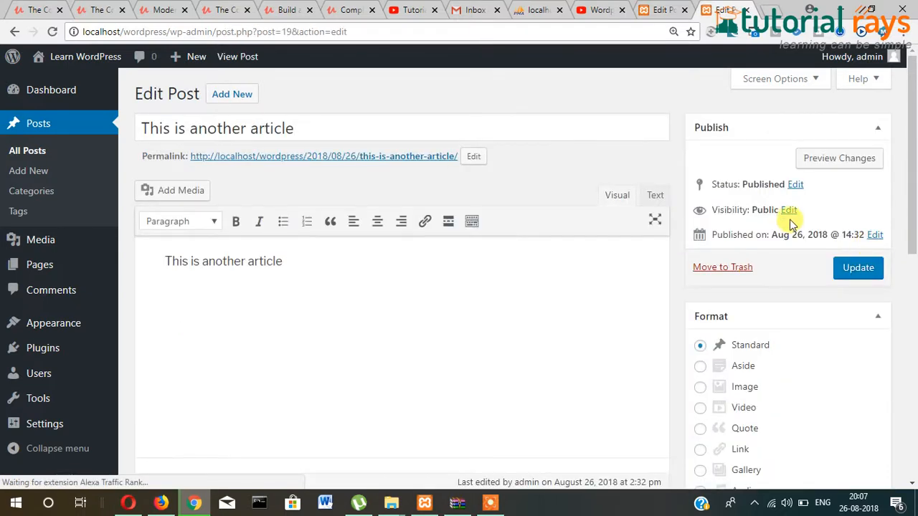
scroll(770, 229, down, 1)
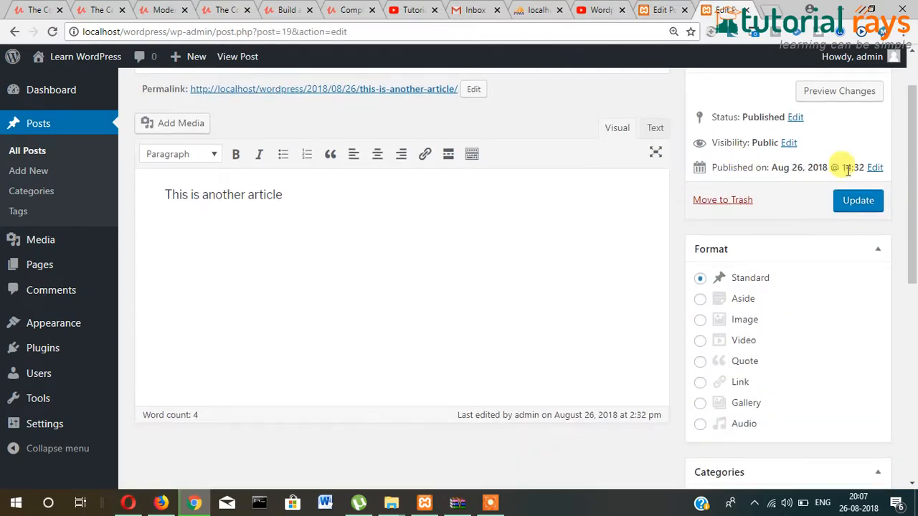
click(875, 169)
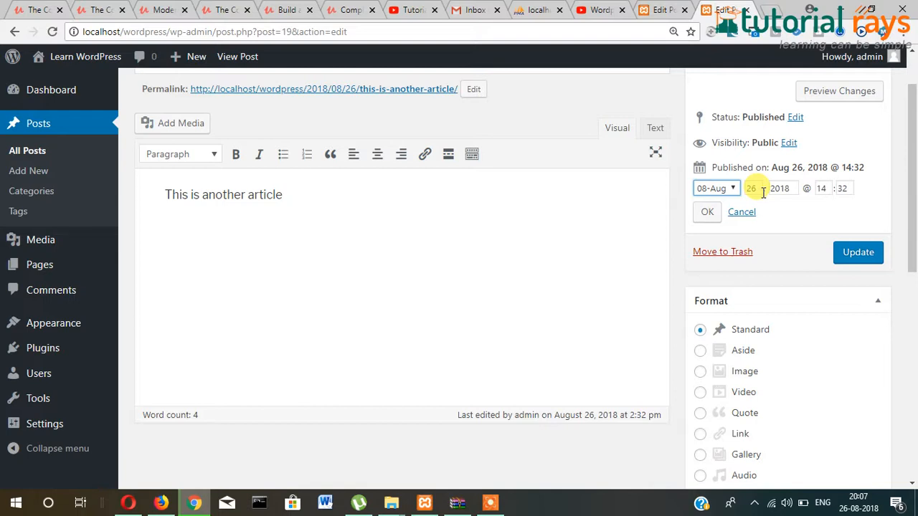
scroll(578, 198, up, 1)
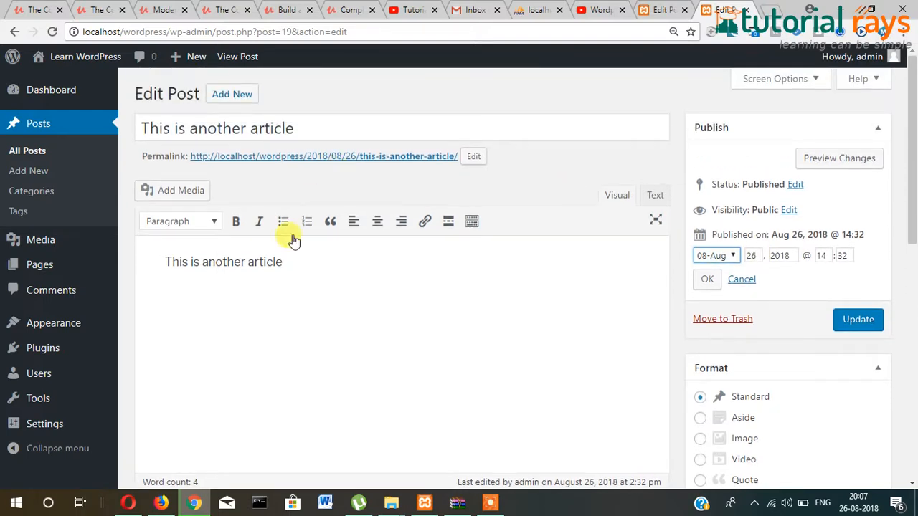
- Create a new post titled 'Happy Durga Puja' and copy the title into its body
click(244, 101)
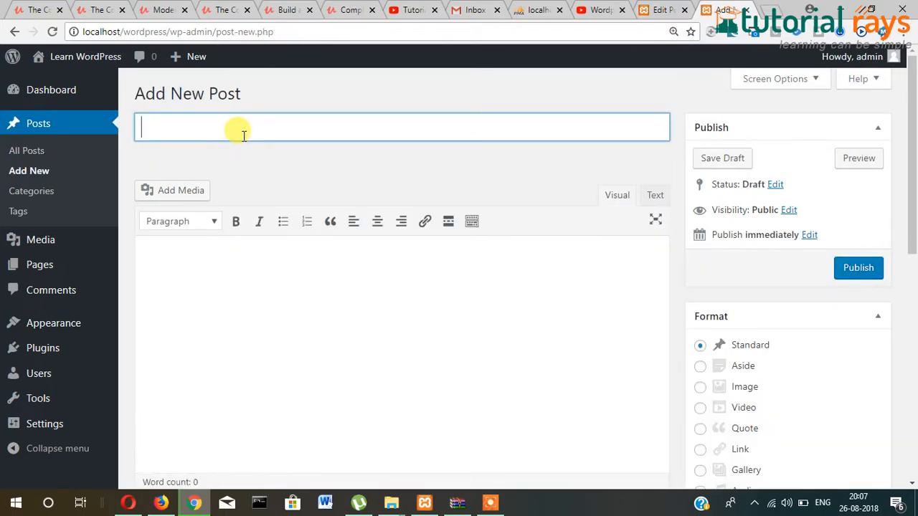
text(W)
key(BackSpace)
text(Happy Durga Puja)
key(ctrl+a)
key(ctrl+c)
click(317, 306)
key(ctrl+v)
- Open the post's publish date settings and a blank browser tab
scroll(520, 318, down, 1)
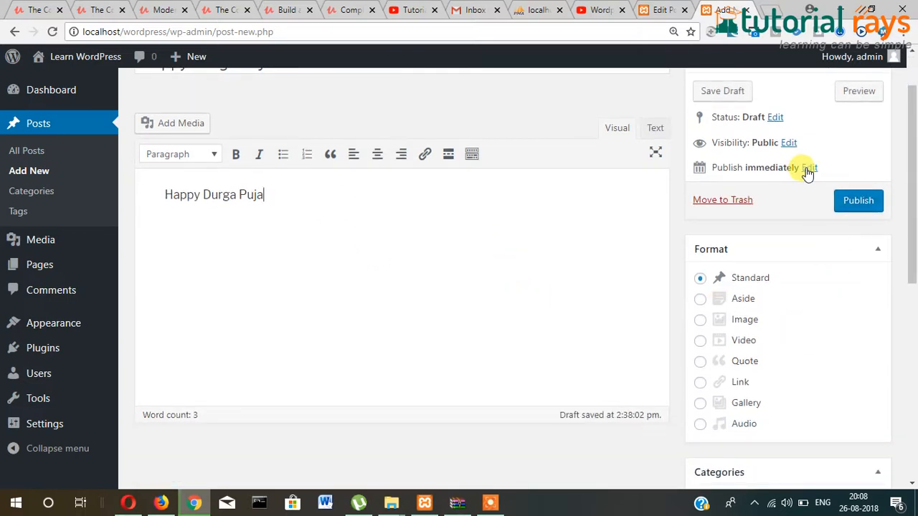
scroll(810, 180, up, 1)
click(810, 235)
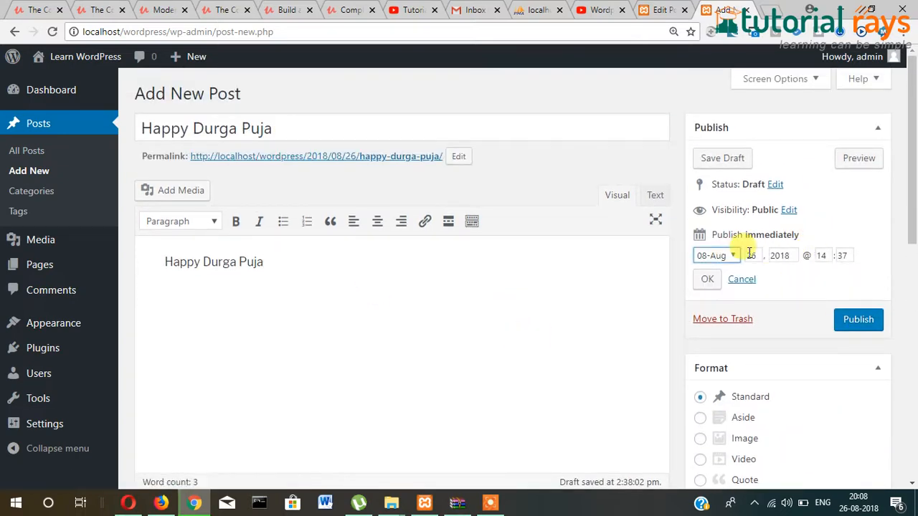
click(772, 12)
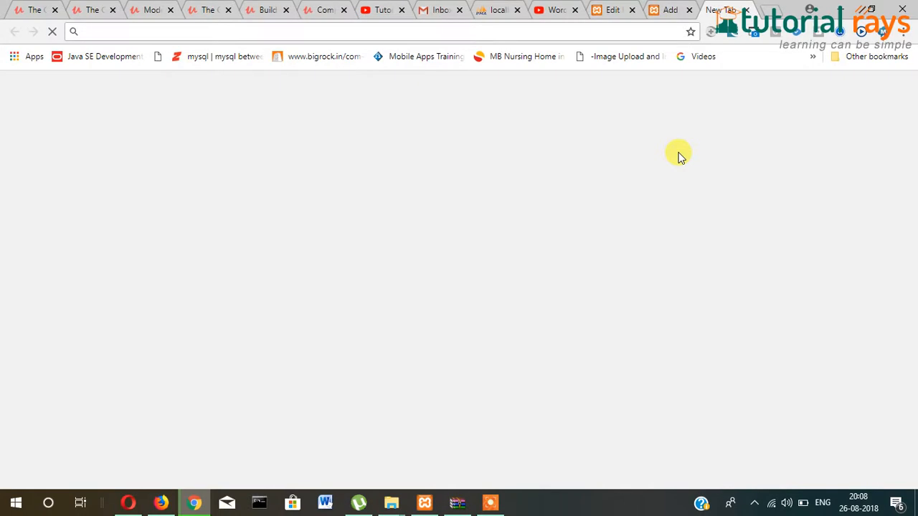
- Search Google for the Durga Puja 2018 date (Monday, 15 October) and return to the draft
text(durga pucj)
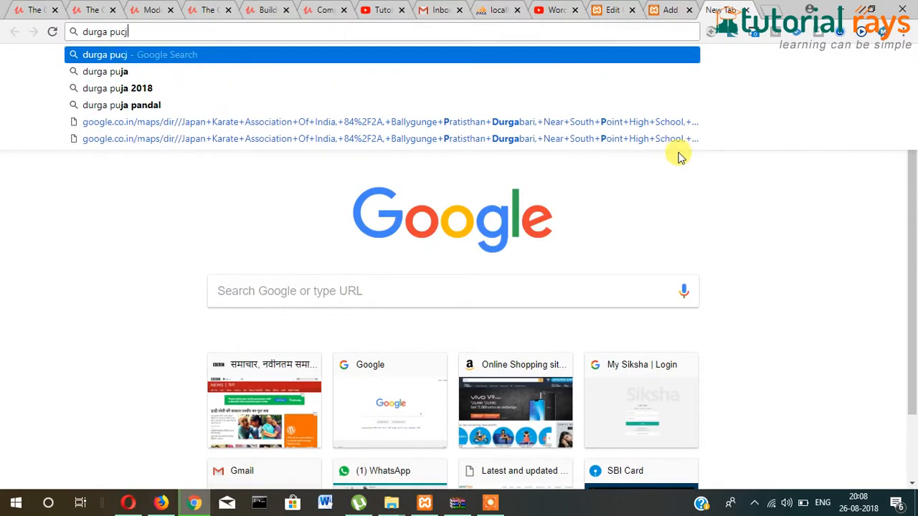
text(a 2018)
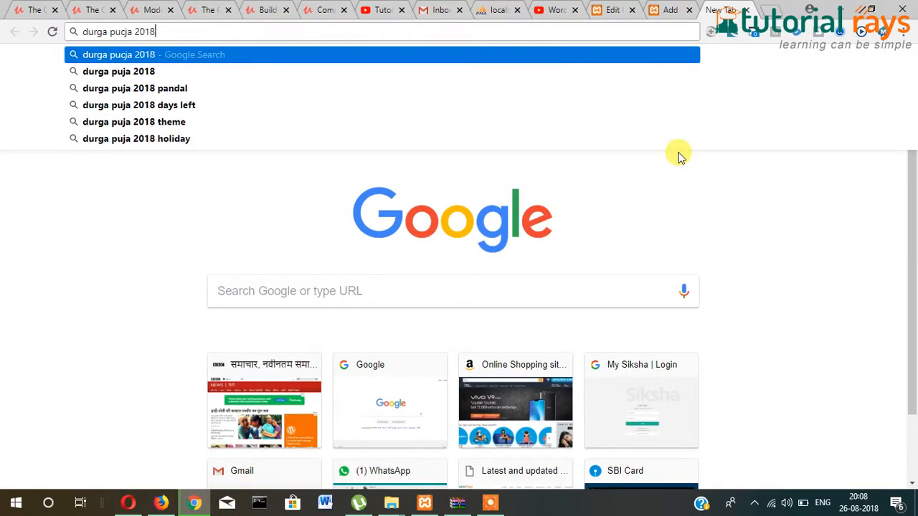
key(Return)
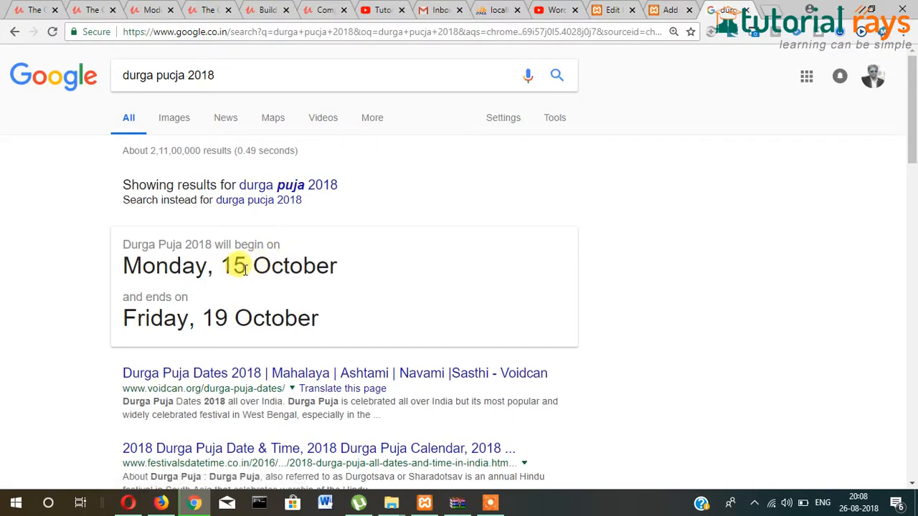
click(669, 10)
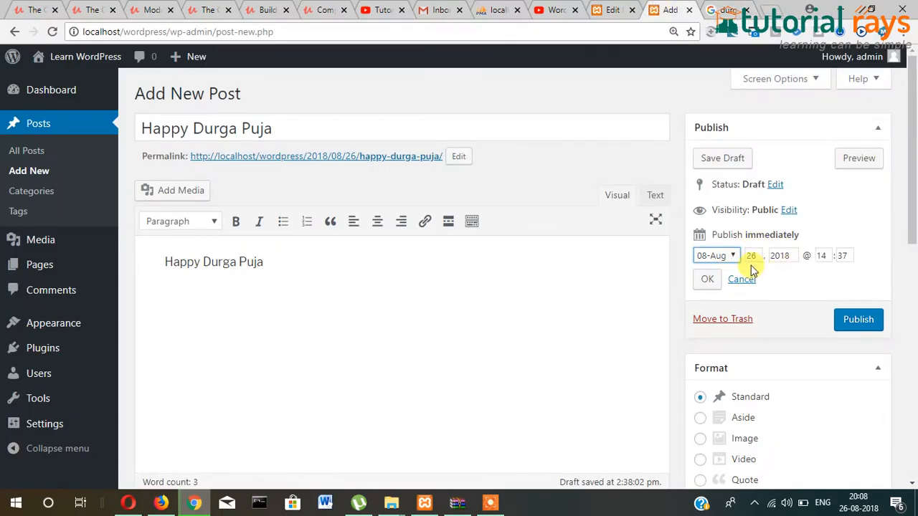
- Schedule the Happy Durga Puja post for Oct 15, 2018 @ 14:37
click(717, 256)
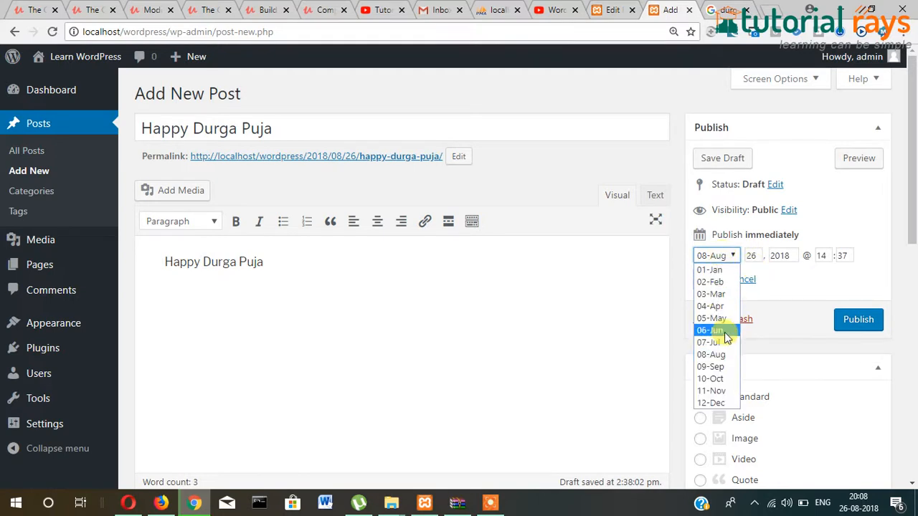
click(722, 379)
double_click(748, 256)
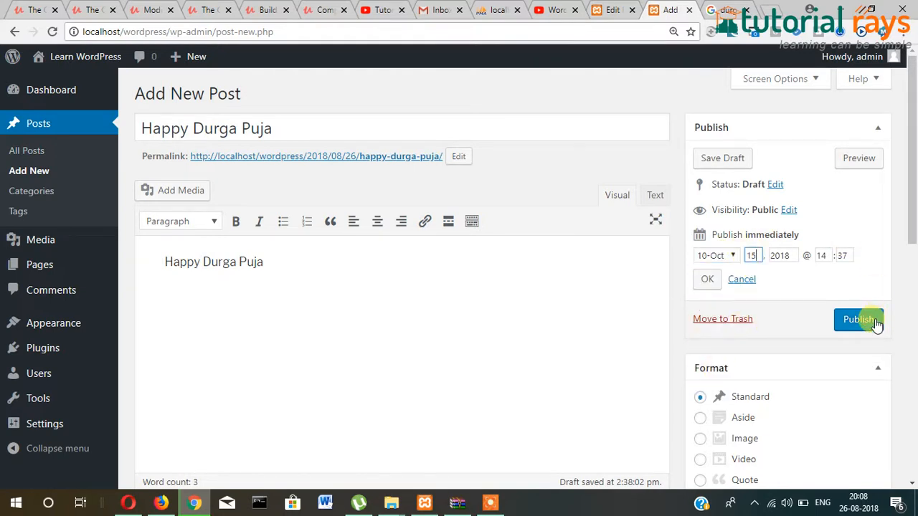
click(707, 278)
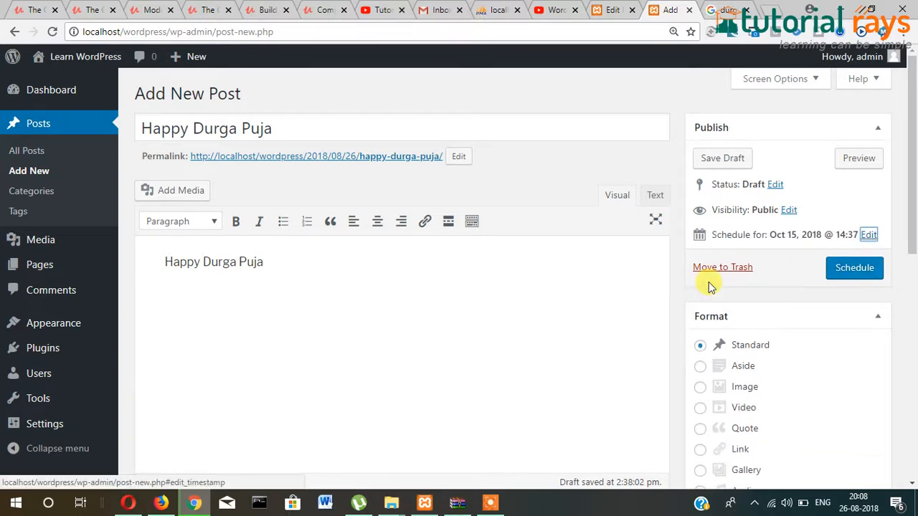
click(854, 275)
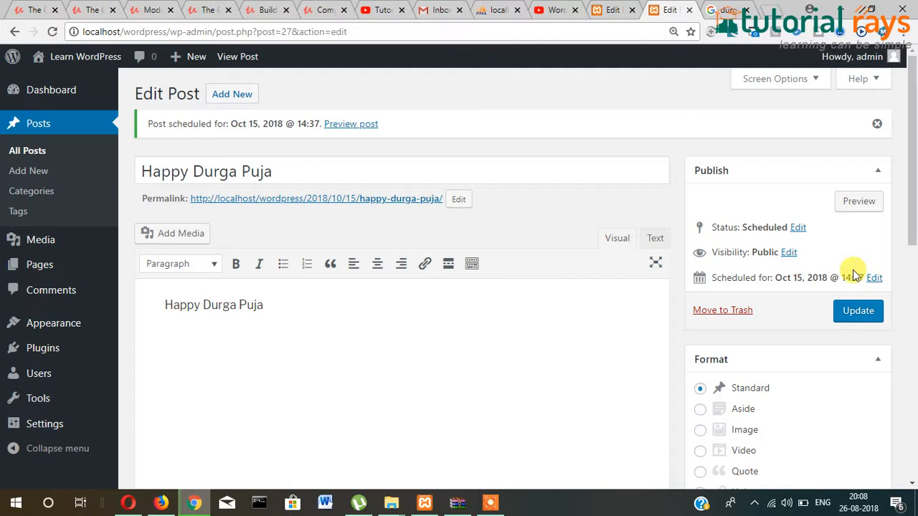
- Open the live site in a new tab and scroll through the sticky, private and protected posts
click(609, 10)
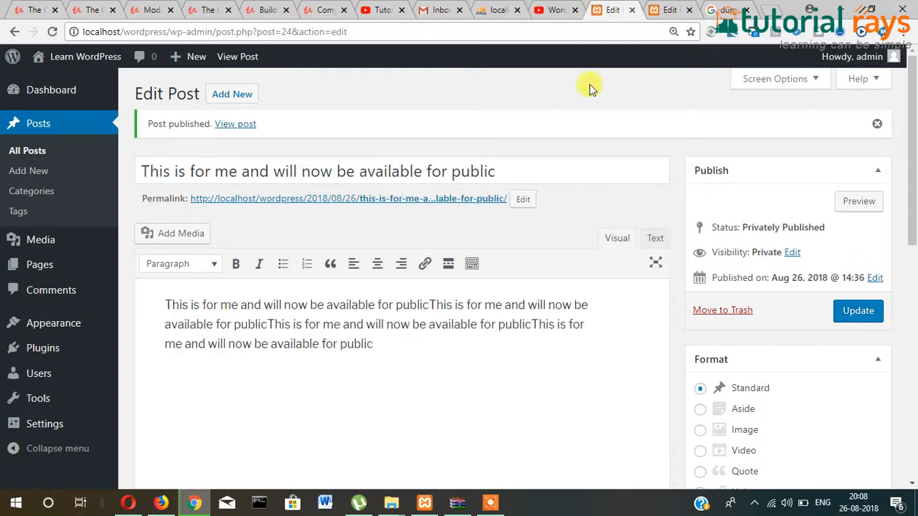
mouse_move(72, 57)
right_click(64, 83)
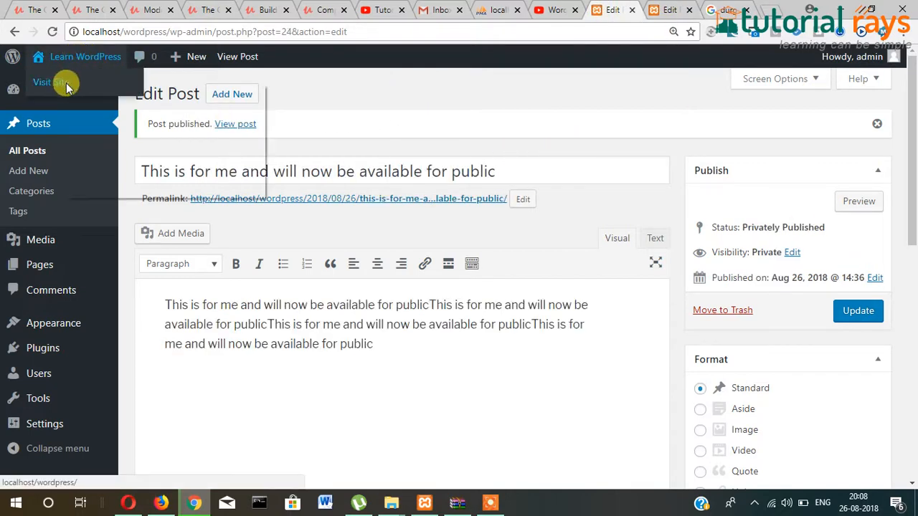
click(101, 94)
click(618, 9)
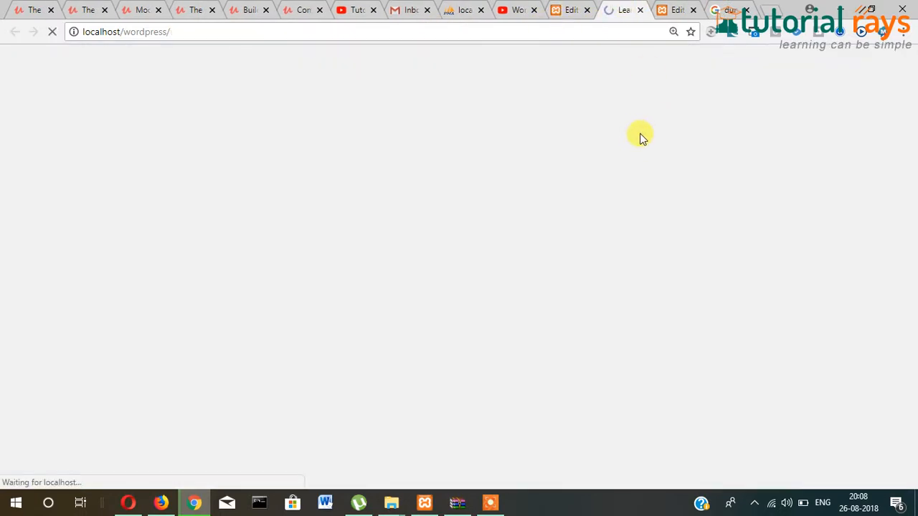
scroll(719, 268, down, 3)
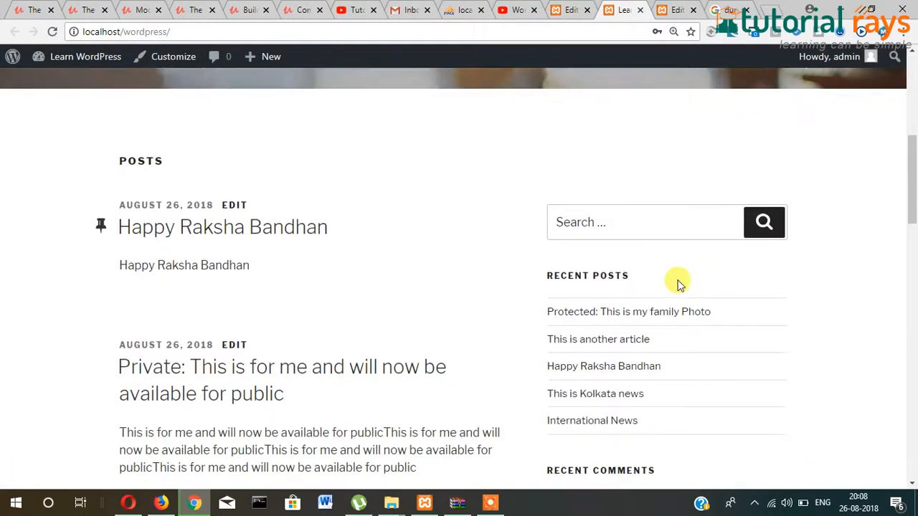
scroll(404, 320, down, 5)
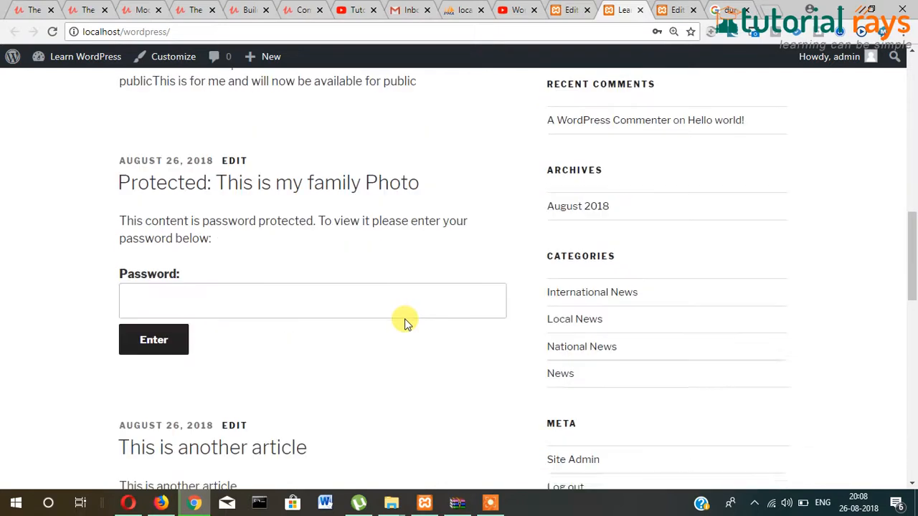
scroll(403, 321, up, 5)
scroll(405, 321, up, 5)
- Back in the scheduled Happy Durga Puja post's editor, review its 'Happy Durga Puja' body text
click(662, 10)
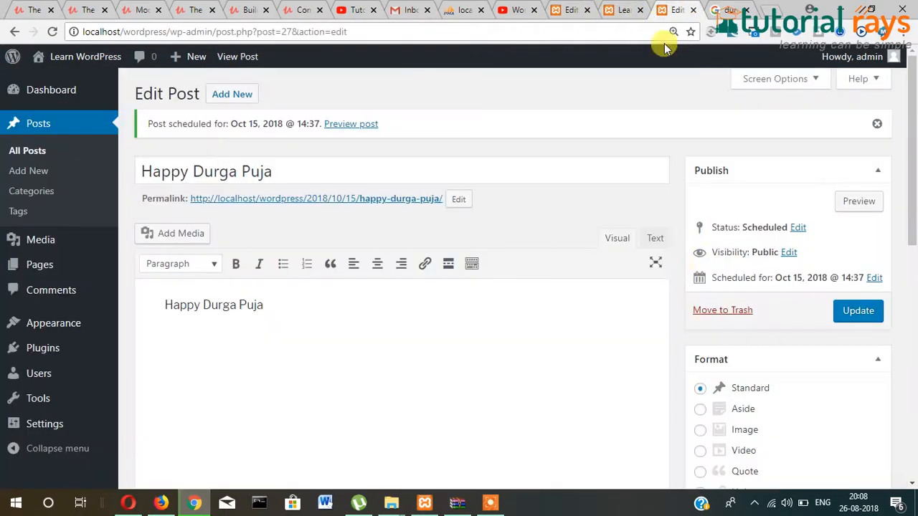
scroll(823, 293, down, 1)
scroll(825, 294, down, 1)
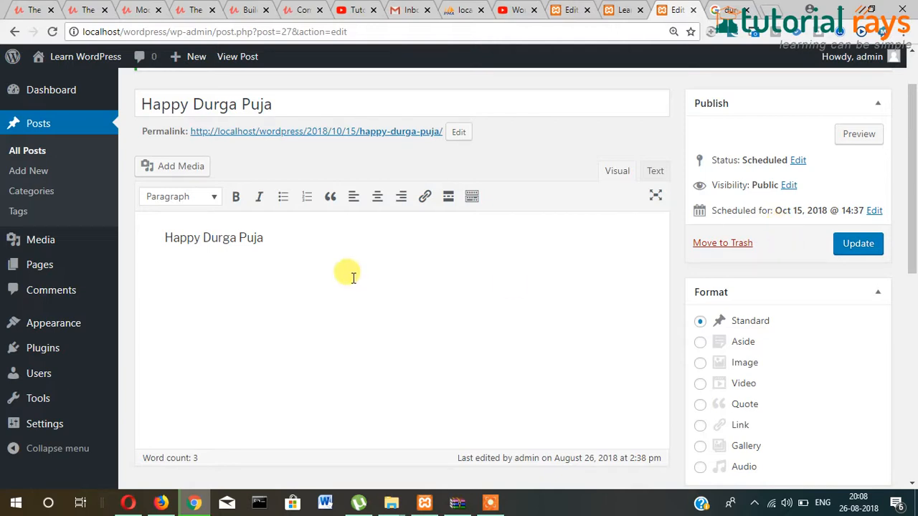
scroll(352, 275, up, 1)
click(388, 172)
click(348, 352)
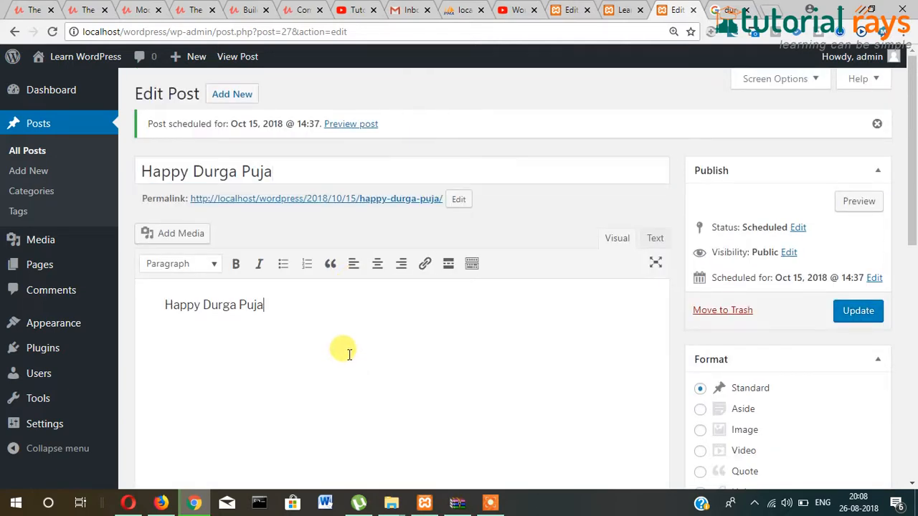
scroll(348, 352, down, 3)
scroll(349, 355, up, 3)
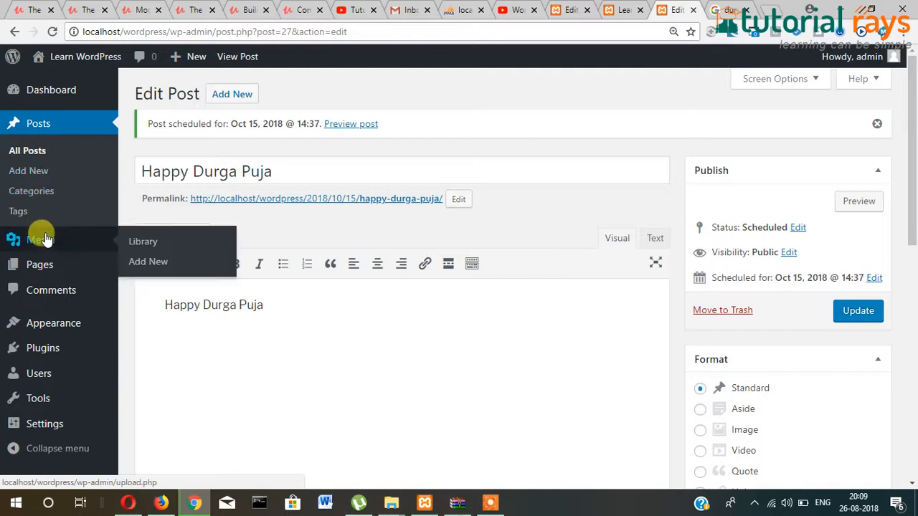
scroll(275, 341, down, 1)
mouse_move(17, 267)
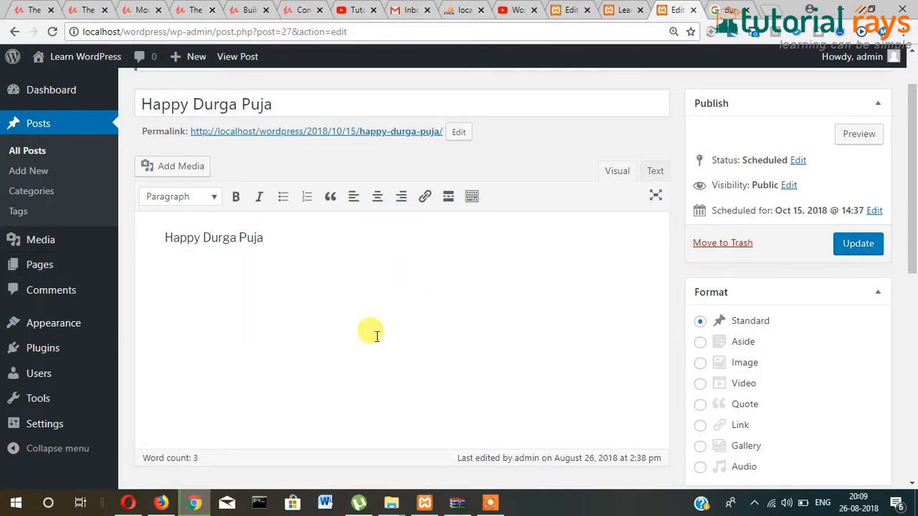
scroll(373, 332, up, 1)
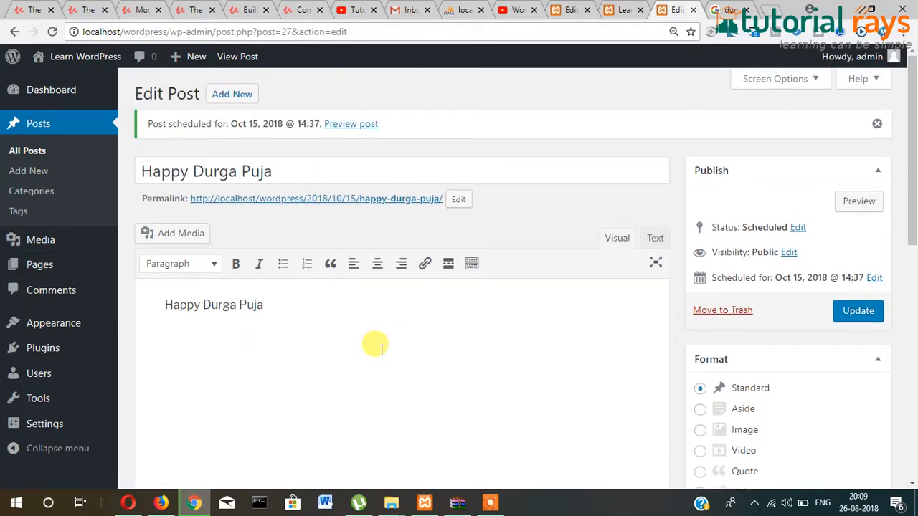